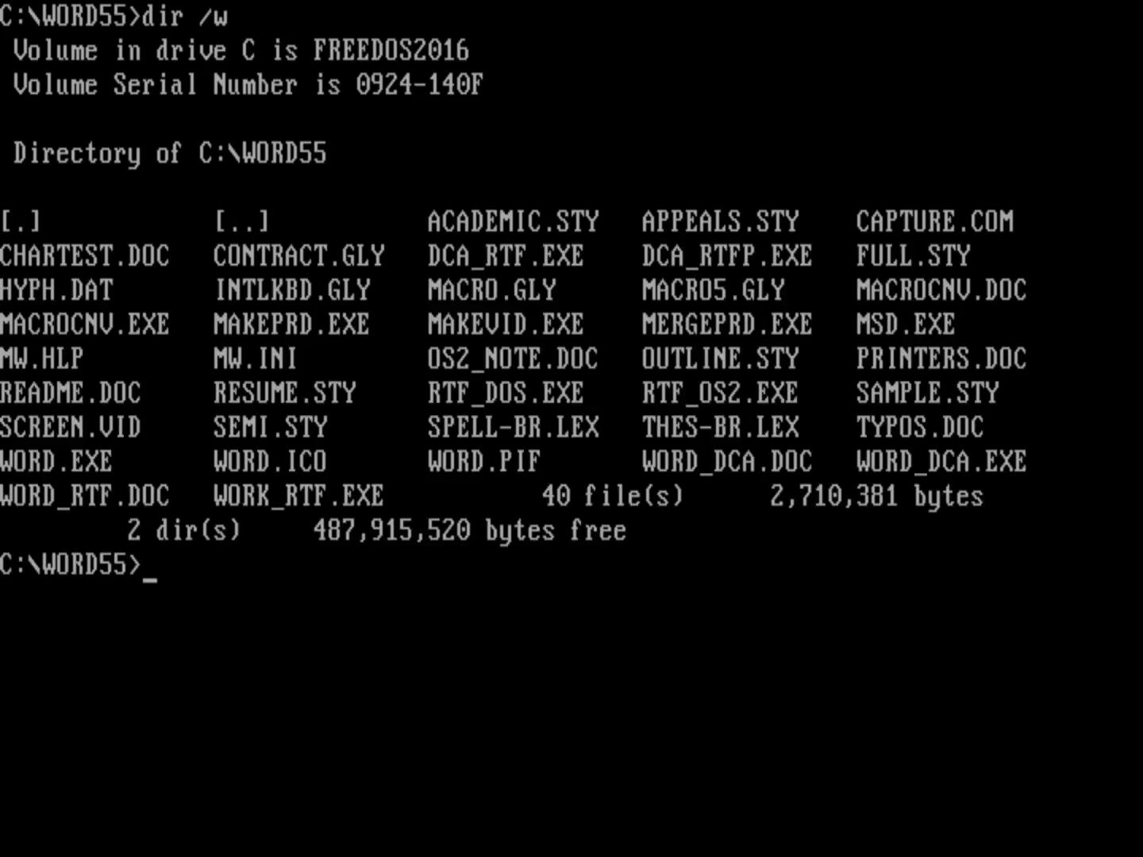
Step: Launch Word 5.5 by entering 'word' at the DOS prompt
{"action": "type", "text": "word"}
{"action": "key", "text": "Return"}
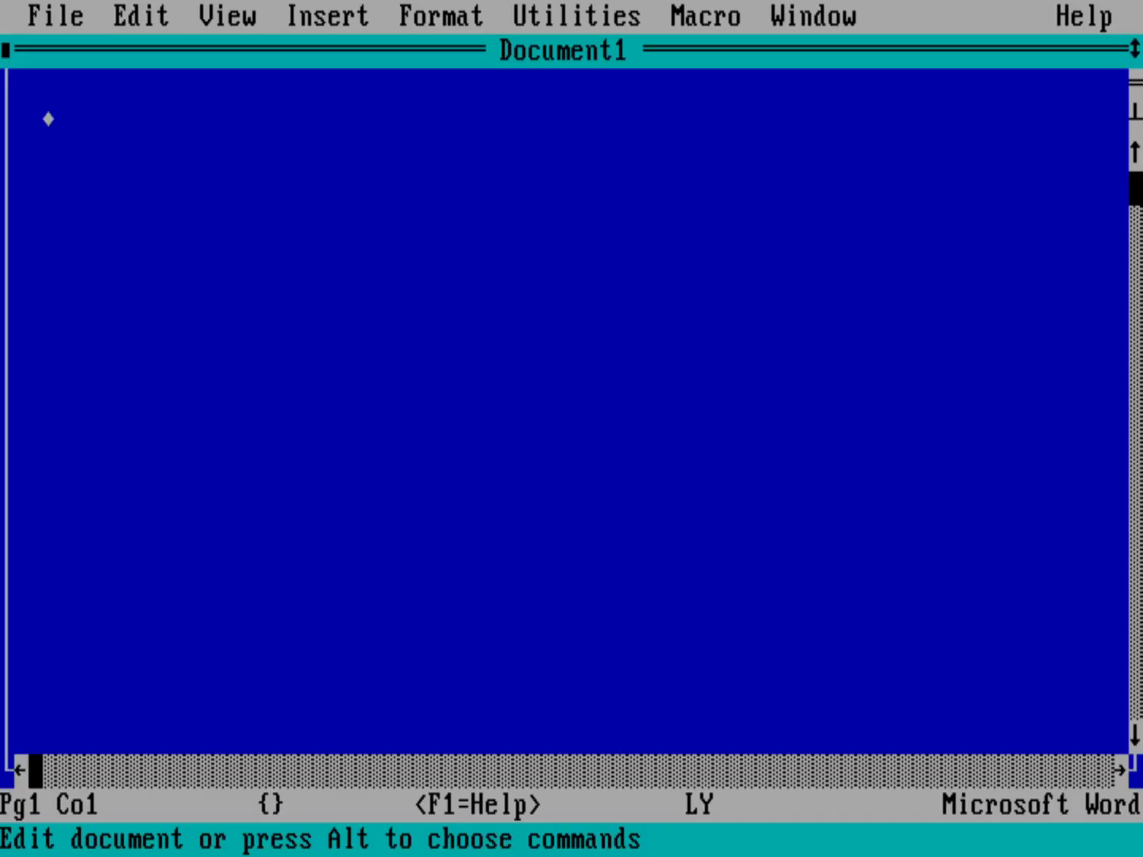
Step: Type the sample paragraph on Microsoft Word for DOS 5.5, ending 'free from Microsoft's website.'
{"action": "type", "text": "This is"}
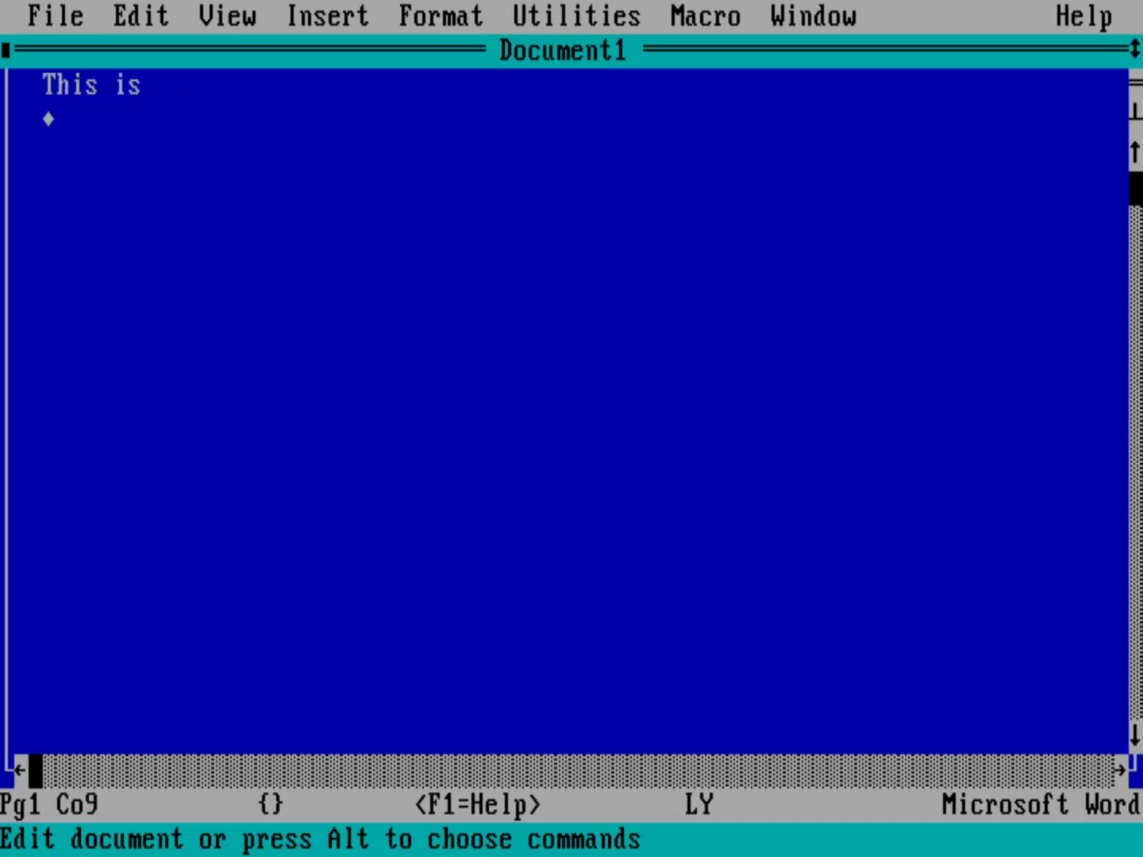
{"action": "type", "text": " a sample doc"}
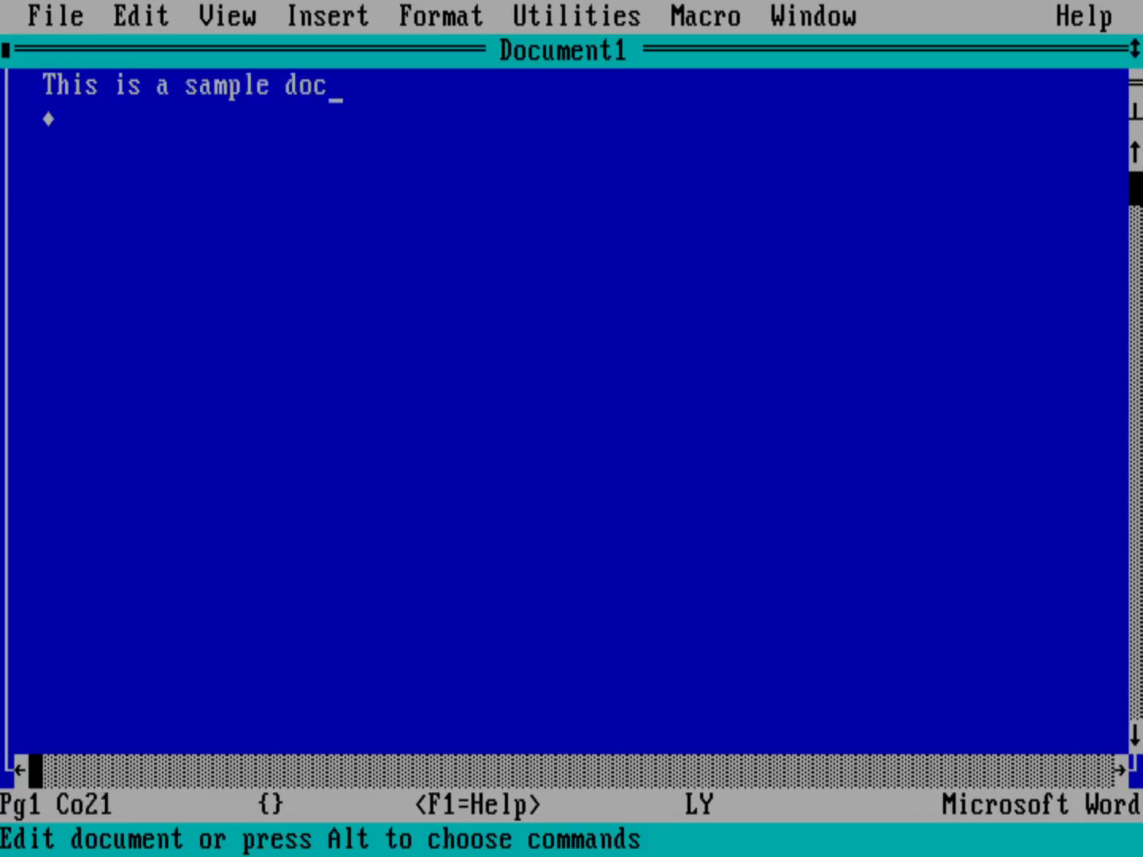
{"action": "type", "text": "ument. I am using"}
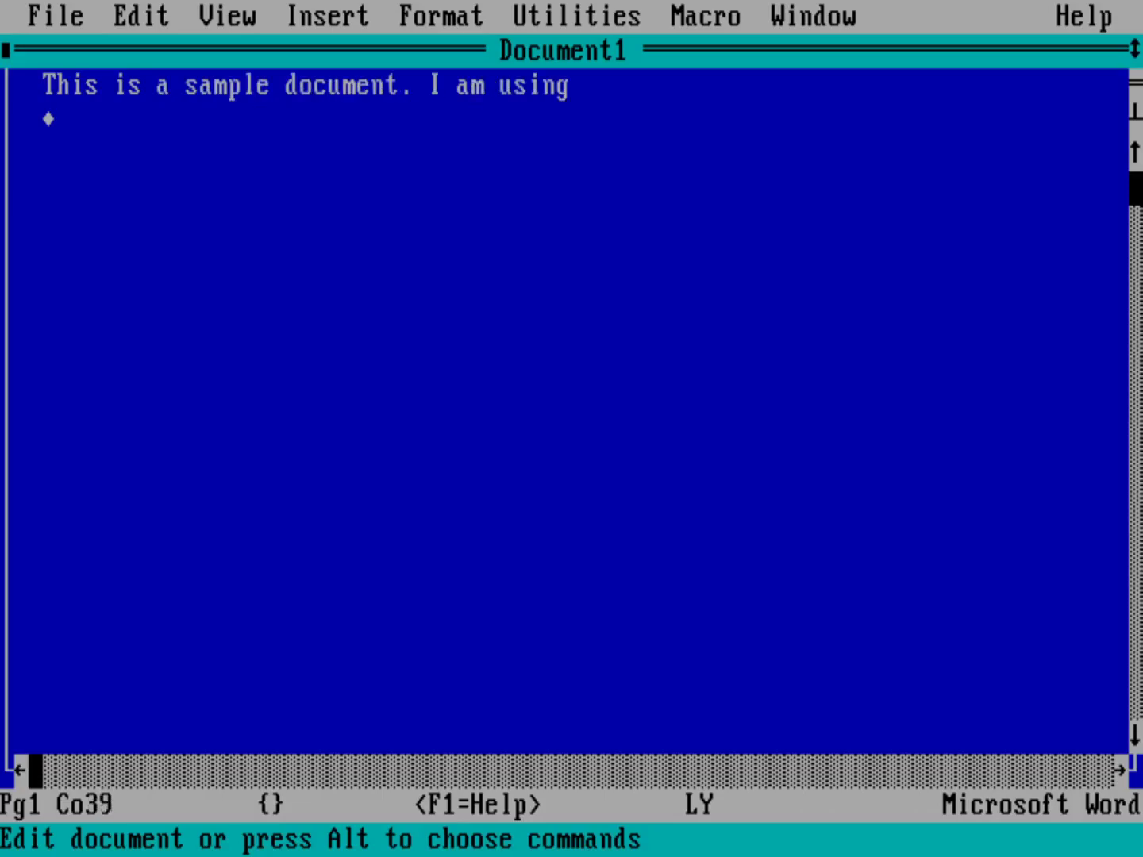
{"action": "type", "text": " Microsoft "}
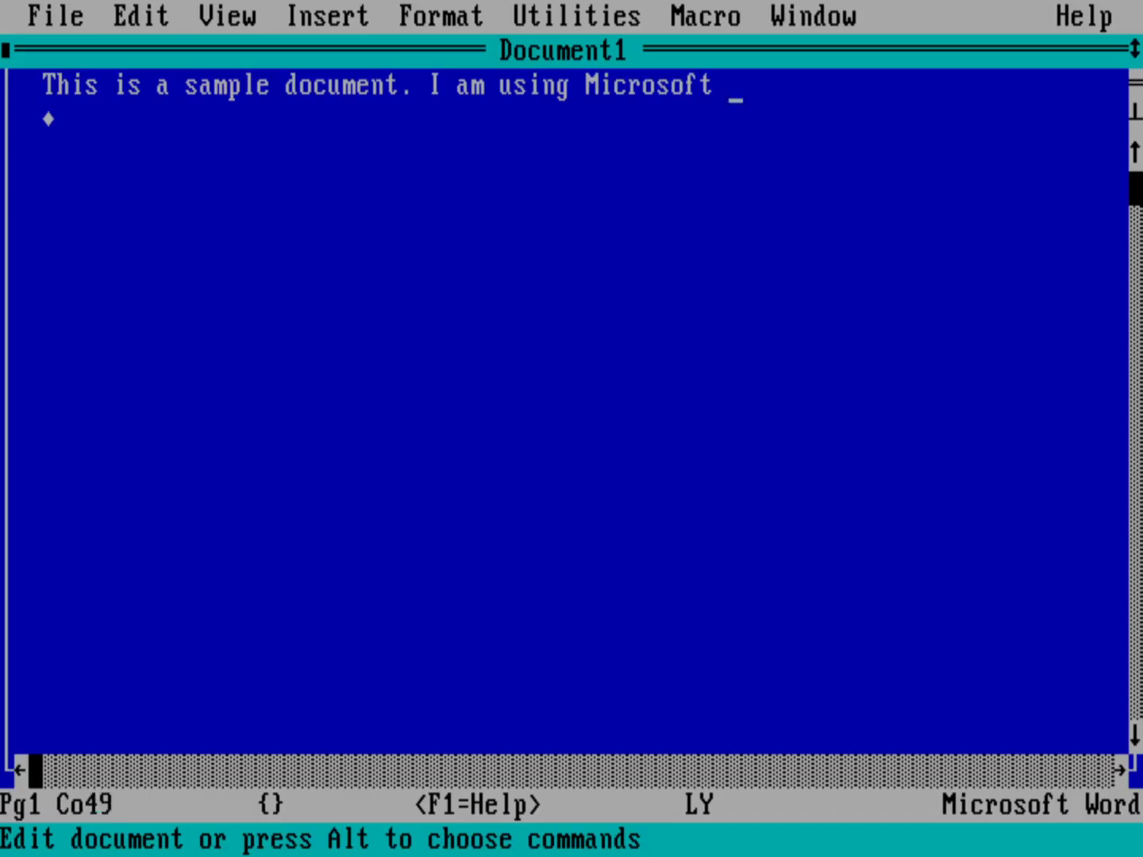
{"action": "type", "text": "Word for DOS verseion 5.5"}
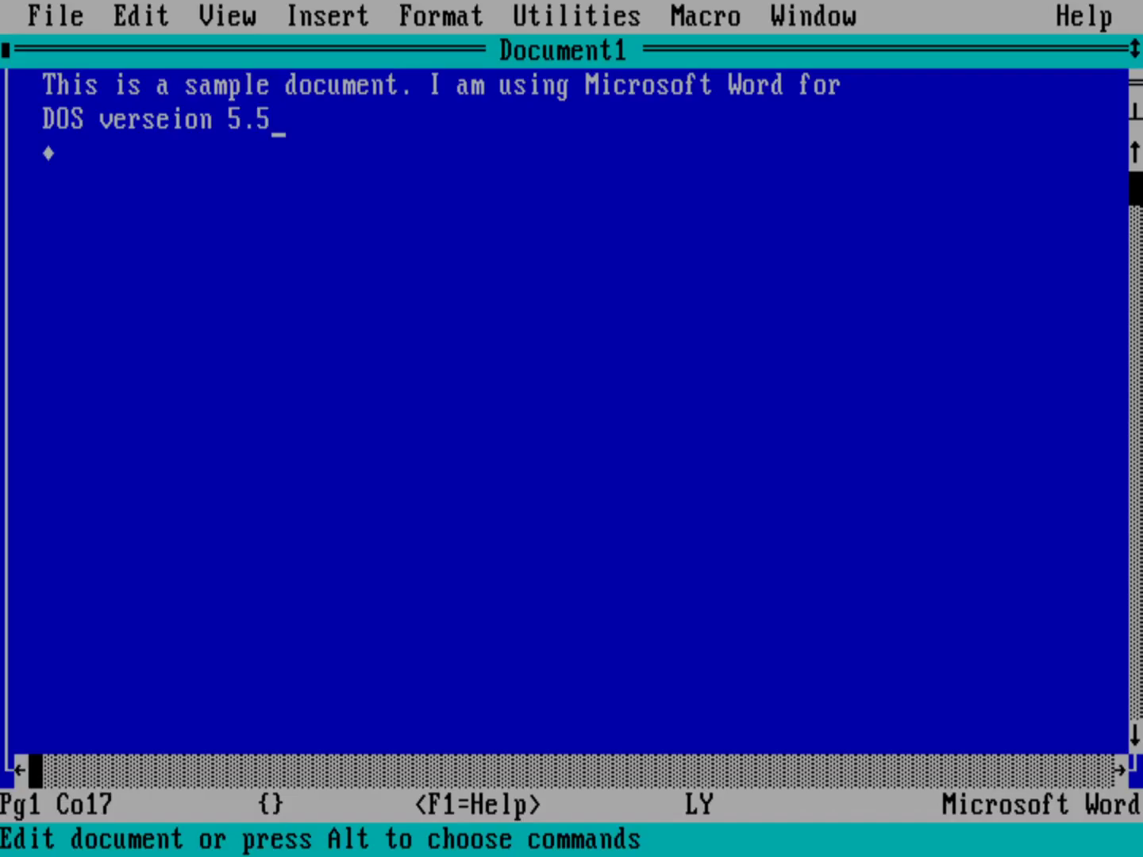
{"action": "type", "text": ", which you "}
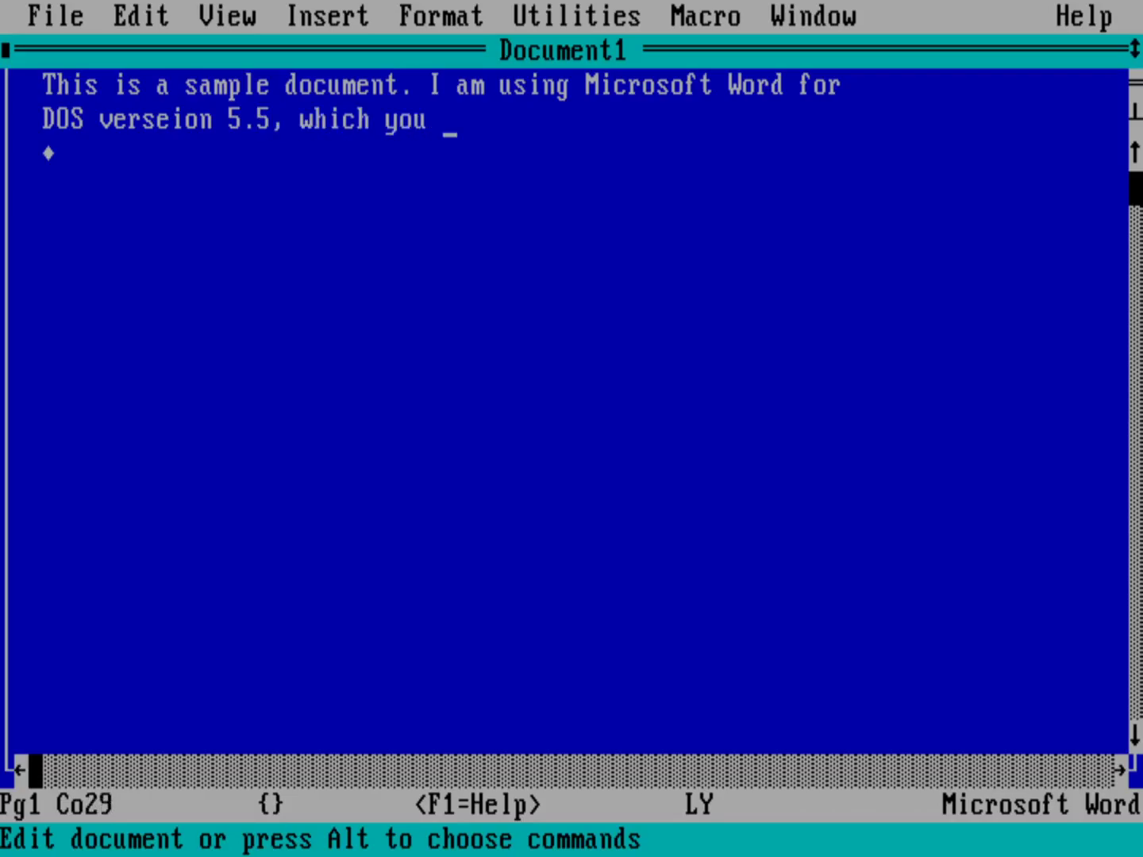
{"action": "type", "text": "can download"}
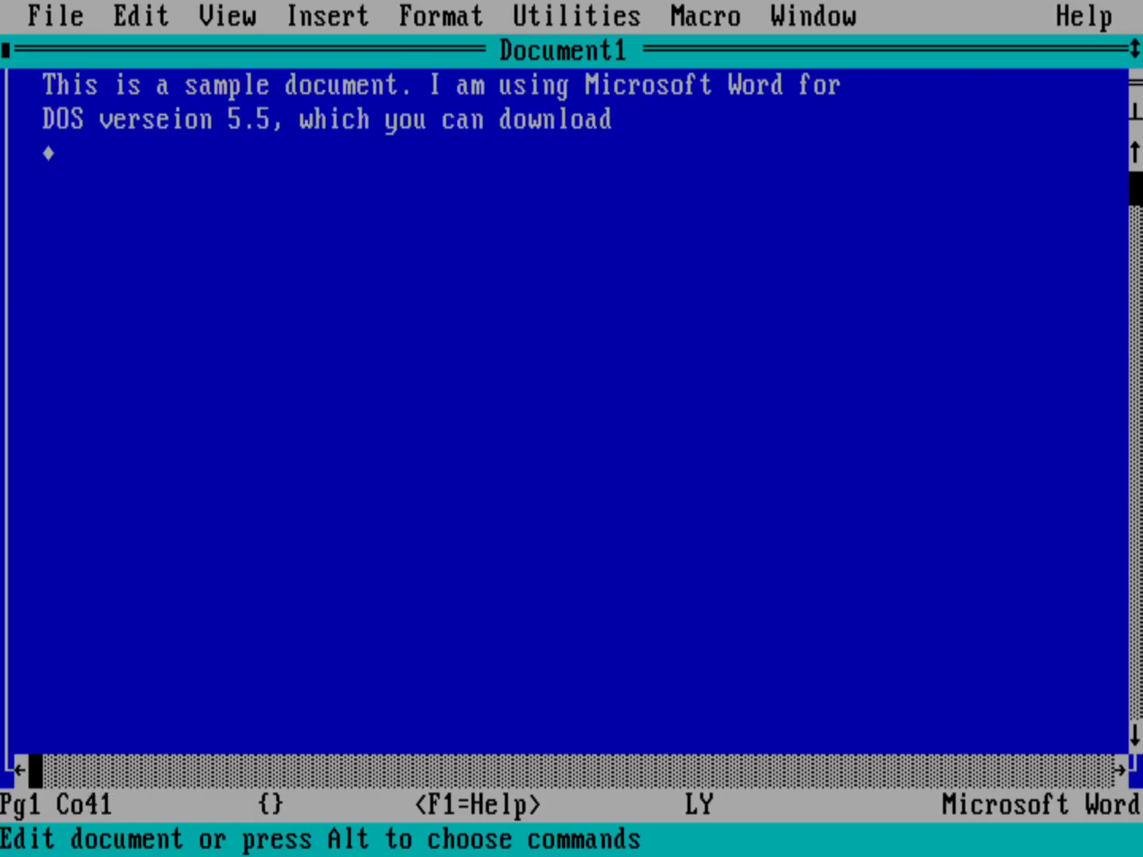
{"action": "type", "text": " for free "}
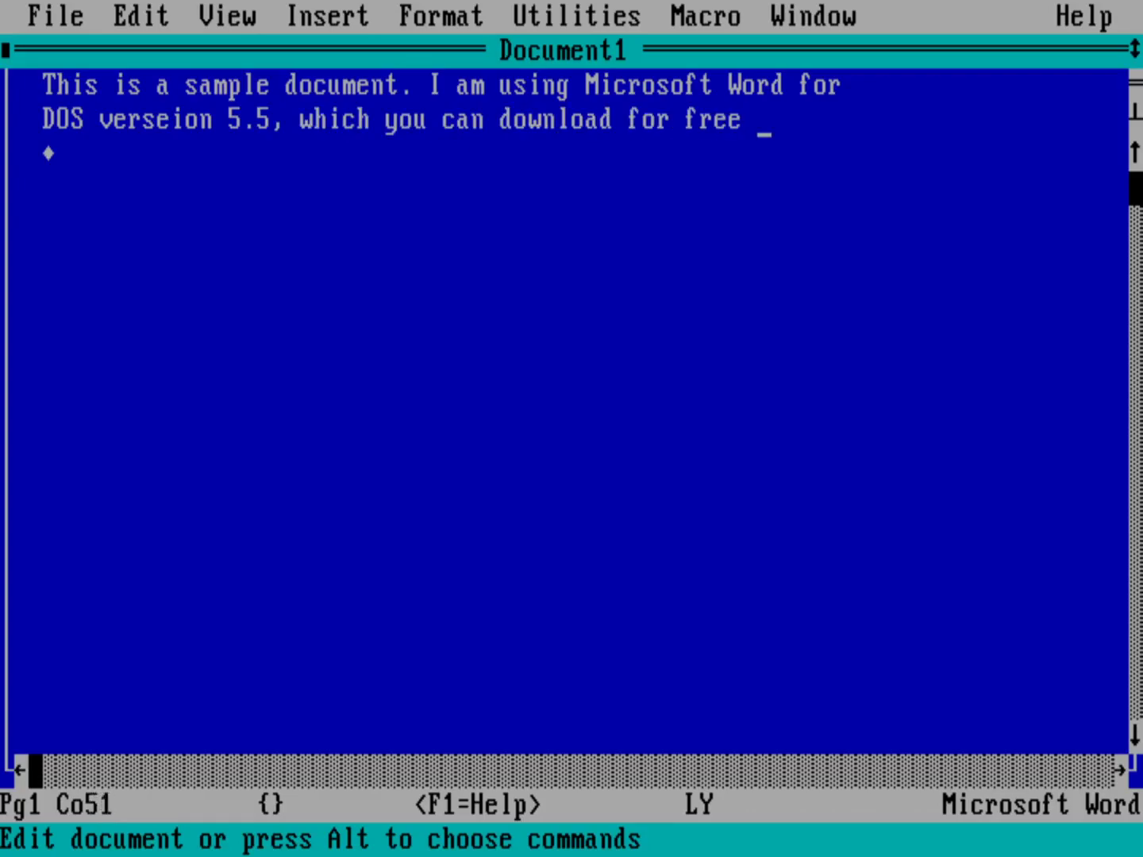
{"action": "type", "text": "from MIcros"}
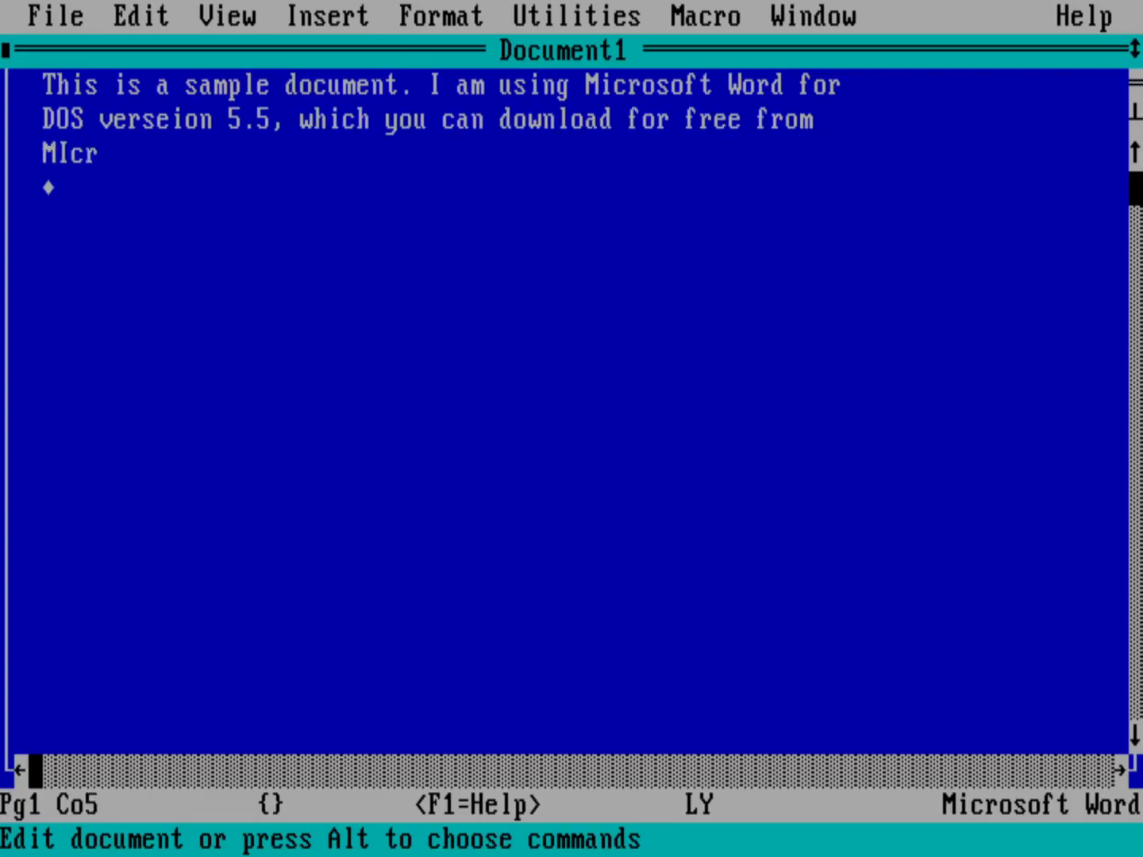
{"action": "key", "text": "BackSpace"}
{"action": "key", "text": "BackSpace"}
{"action": "key", "text": "BackSpace"}
{"action": "key", "text": "BackSpace"}
{"action": "key", "text": "BackSpace"}
{"action": "type", "text": "icrosoft's website."}
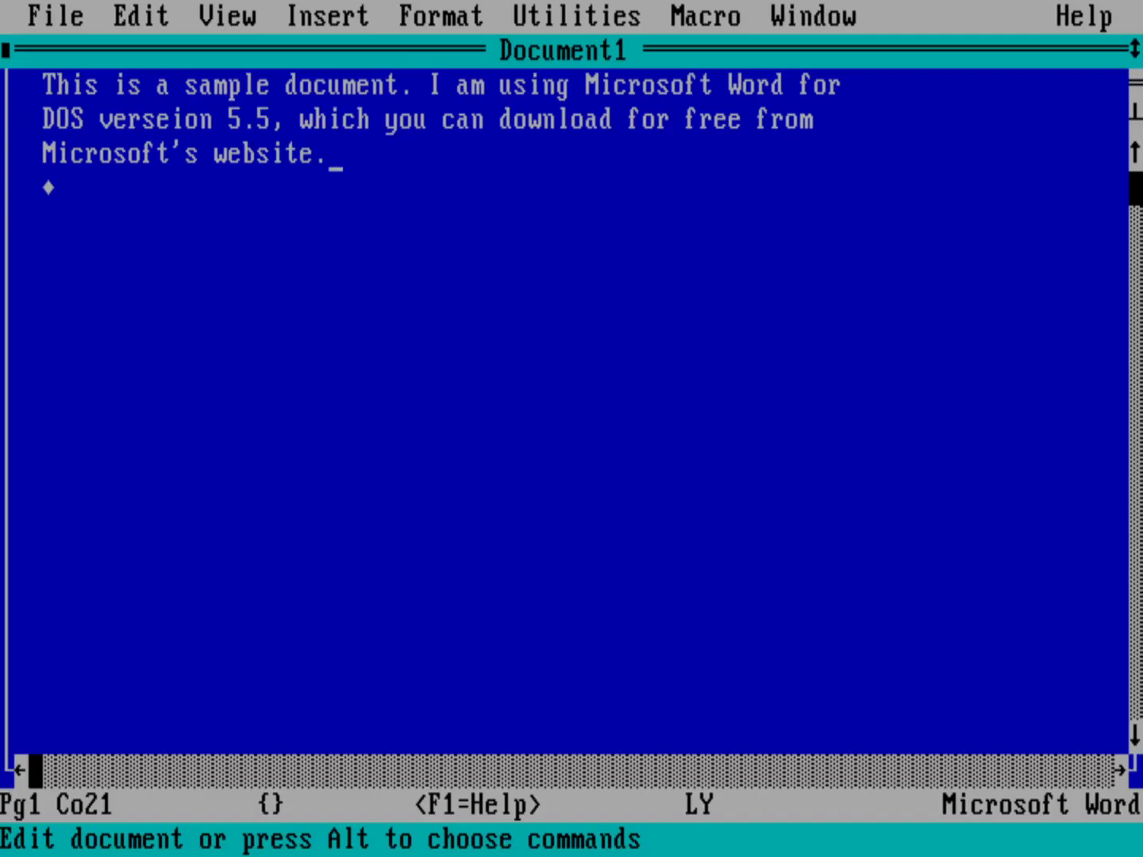
Step: Correct 'verseion' to 'version' and return to the end of the first paragraph
{"action": "key", "text": "Left"}
{"action": "key", "text": "Left"}
{"action": "key", "text": "Left"}
{"action": "key", "text": "Left"}
{"action": "key", "text": "Left"}
{"action": "key", "text": "Left"}
{"action": "key", "text": "Left"}
{"action": "key", "text": "Left"}
{"action": "key", "text": "Left"}
{"action": "key", "text": "BackSpace"}
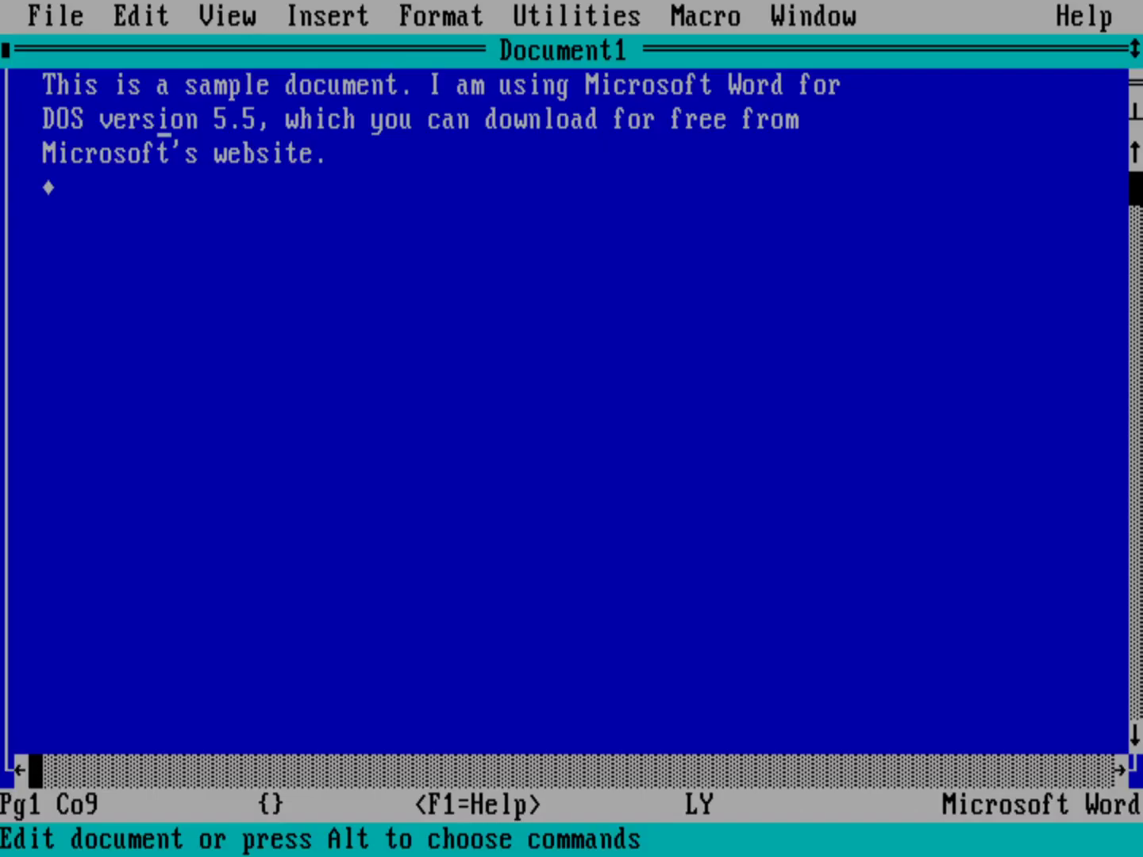
{"action": "key", "text": "Left"}
{"action": "key", "text": "Left"}
{"action": "key", "text": "Left"}
{"action": "key", "text": "Left"}
{"action": "key", "text": "ctrl+Left"}
{"action": "key", "text": "ctrl+Left"}
{"action": "key", "text": "ctrl+Left"}
{"action": "key", "text": "ctrl+Left"}
{"action": "key", "text": "ctrl+Right"}
{"action": "key", "text": "ctrl+Right"}
{"action": "key", "text": "ctrl+Right"}
{"action": "key", "text": "End"}
Step: Start a new paragraph reading 'This is another sample.'
{"action": "key", "text": "Return"}
{"action": "key", "text": "Return"}
{"action": "type", "text": "Thisi s"}
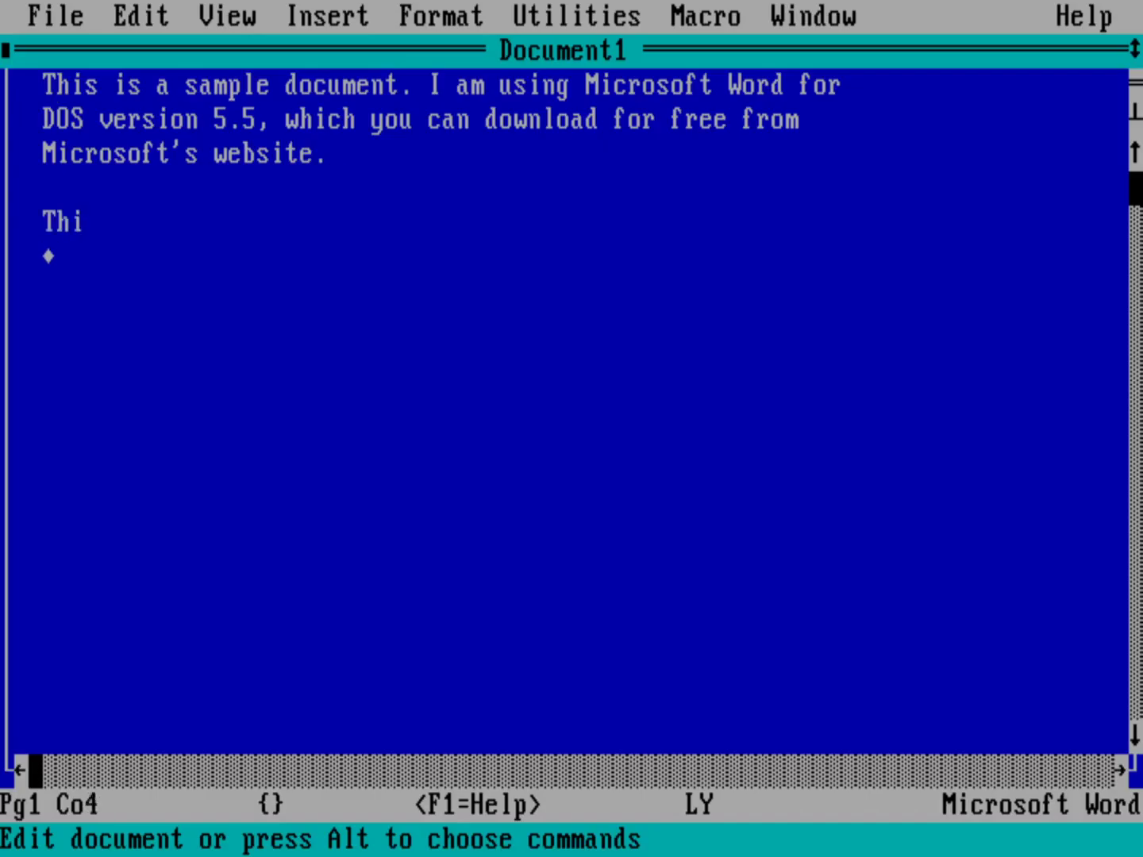
{"action": "key", "text": "BackSpace"}
{"action": "key", "text": "BackSpace"}
{"action": "key", "text": "BackSpace"}
{"action": "type", "text": "is an"}
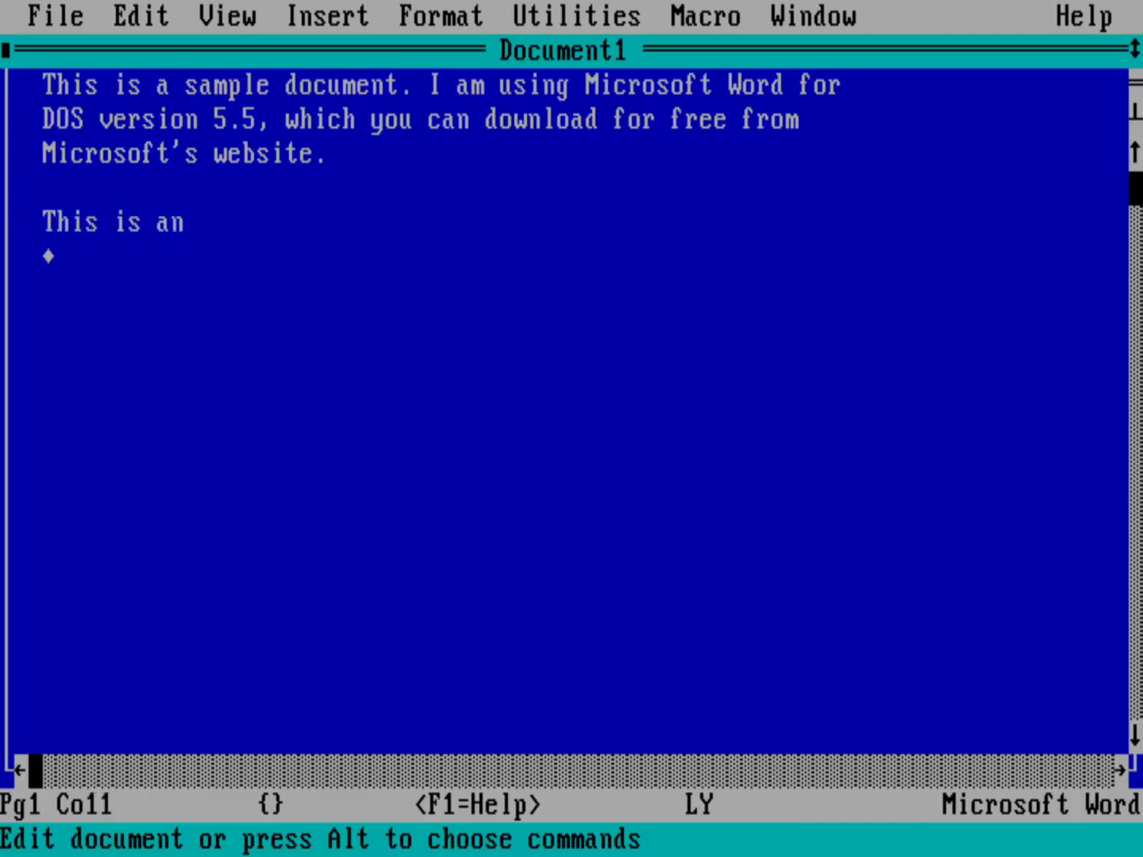
{"action": "type", "text": "other sample."}
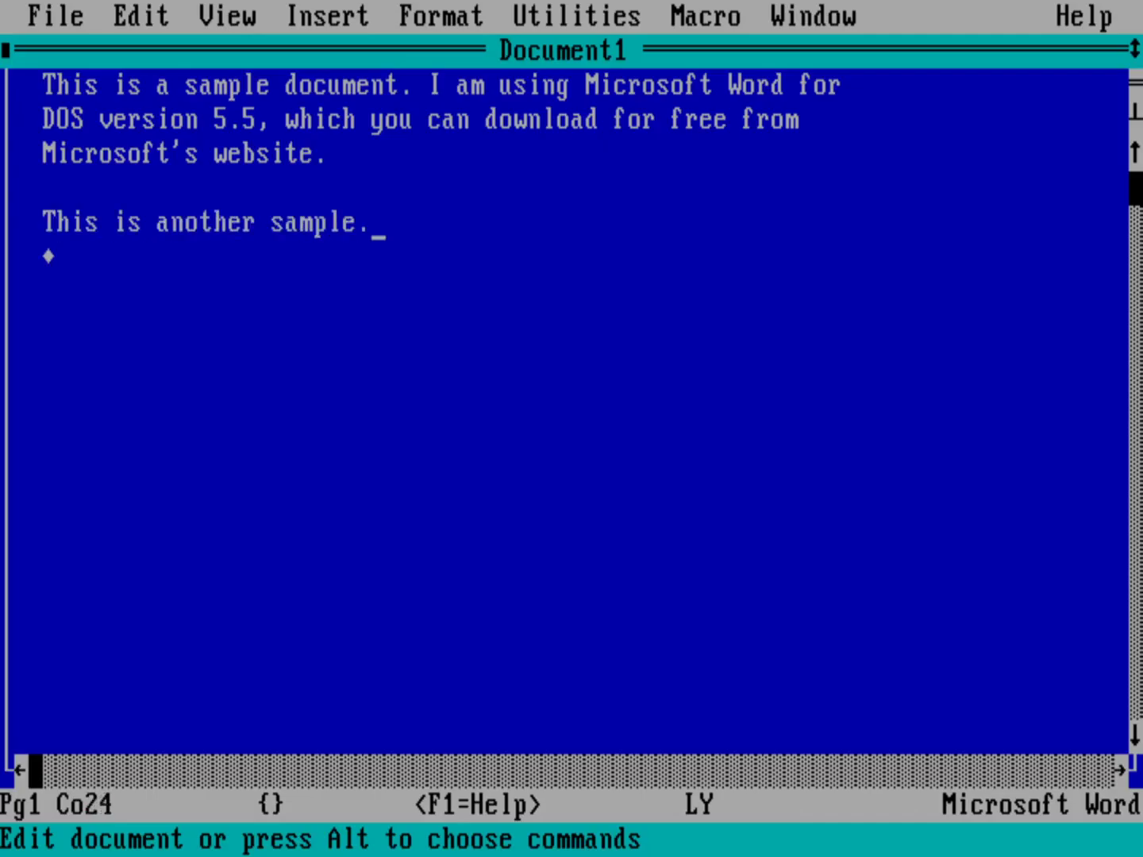
{"action": "left_click", "coordinate": [49, 223]}
{"action": "key", "text": "ctrl+Right"}
{"action": "key", "text": "End"}
Step: Continue it with 'Let's try some text samples. You can style words in'
{"action": "type", "text": "Let's try "}
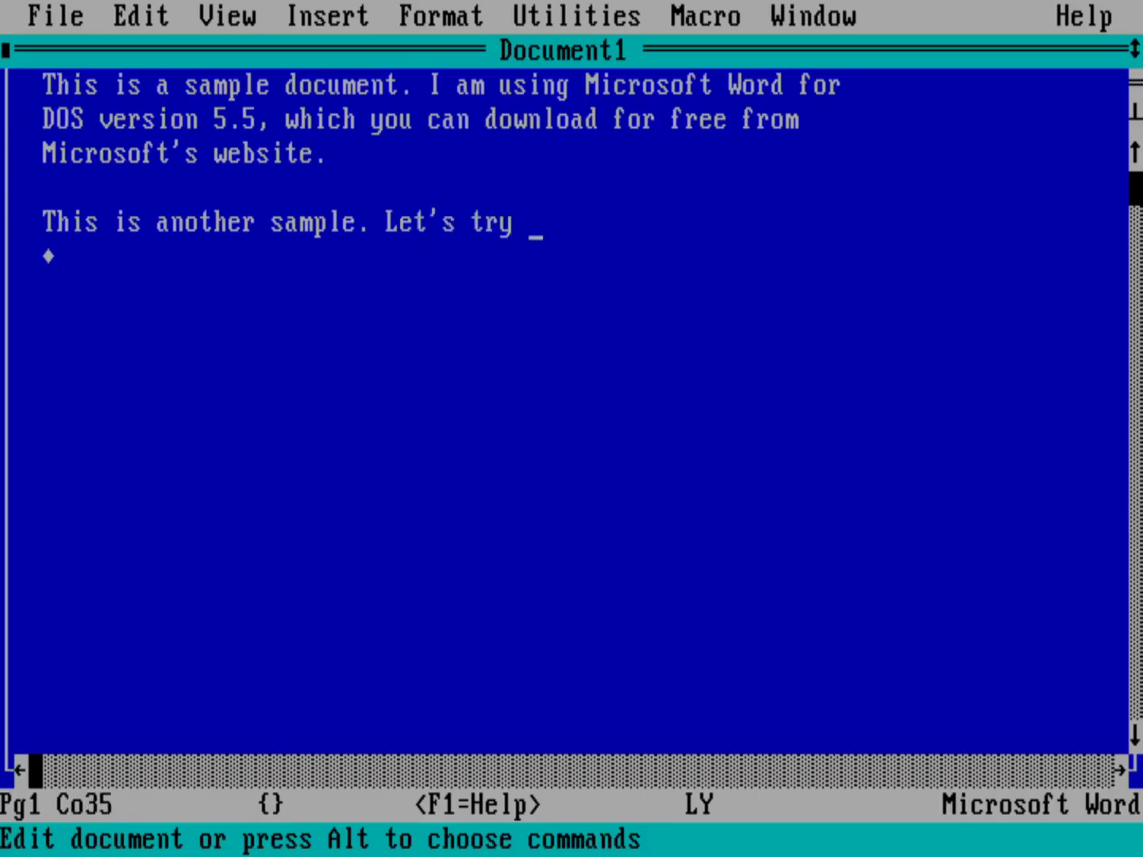
{"action": "type", "text": "some text sample"}
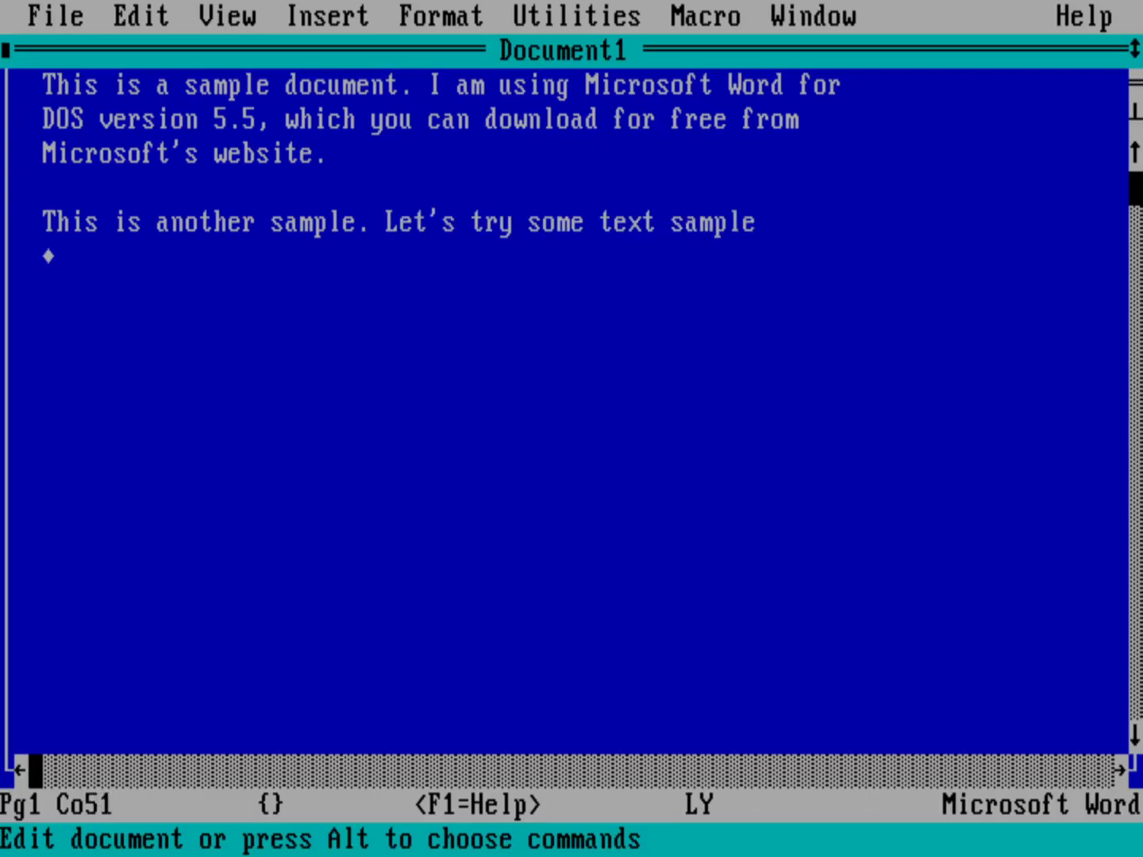
{"action": "type", "text": "s. y"}
{"action": "key", "text": "BackSpace"}
{"action": "type", "text": "You c"}
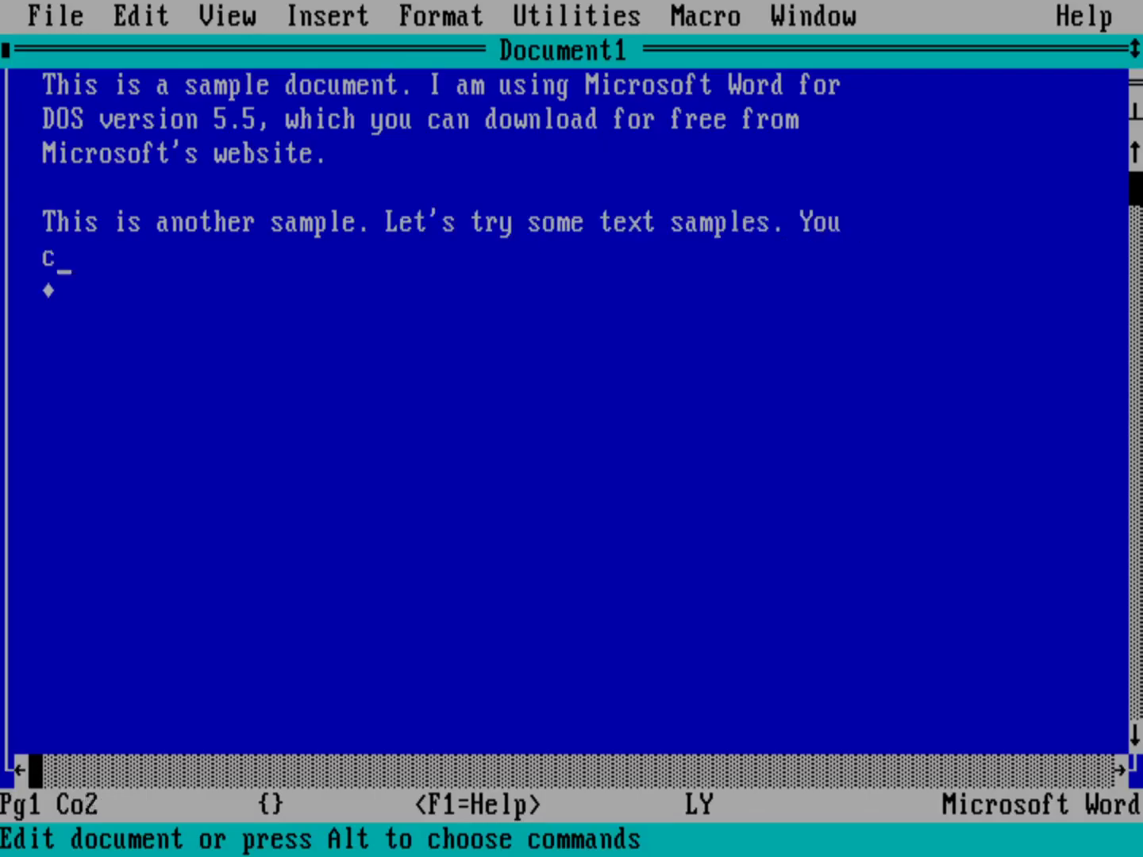
{"action": "type", "text": "an style"}
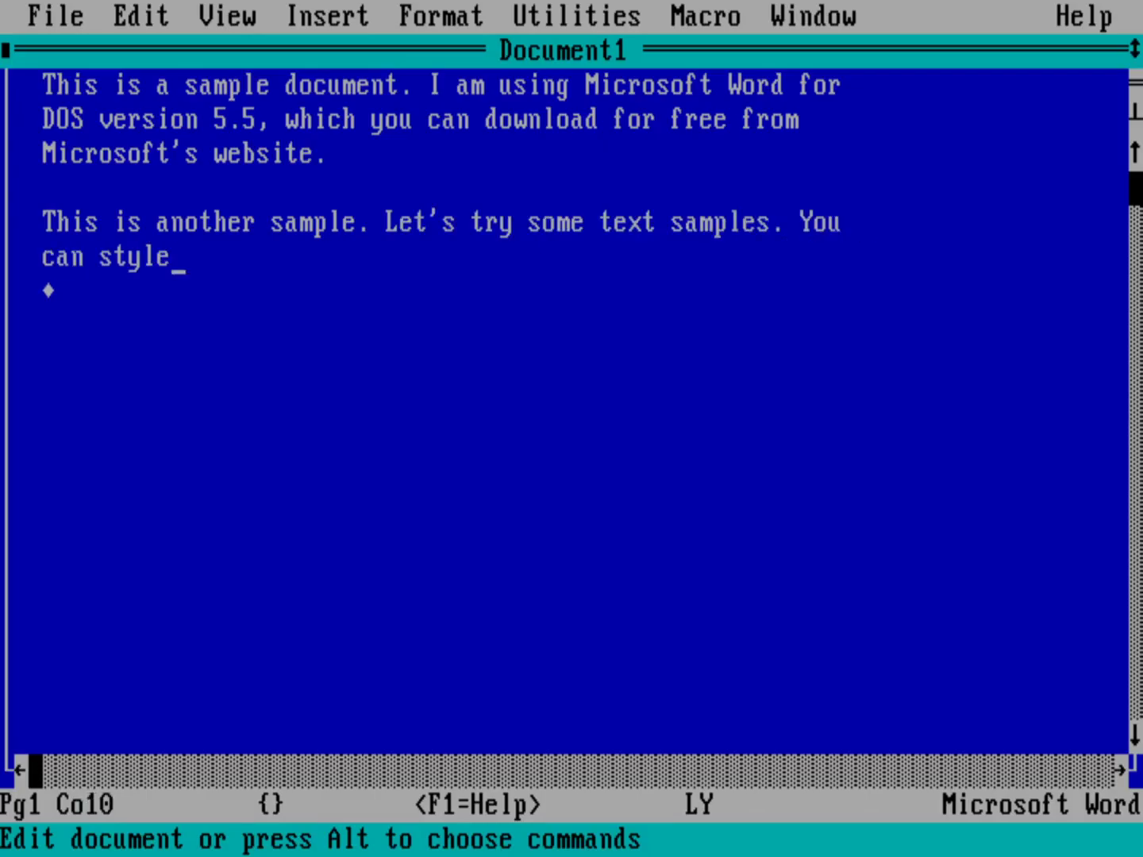
{"action": "type", "text": " words in"}
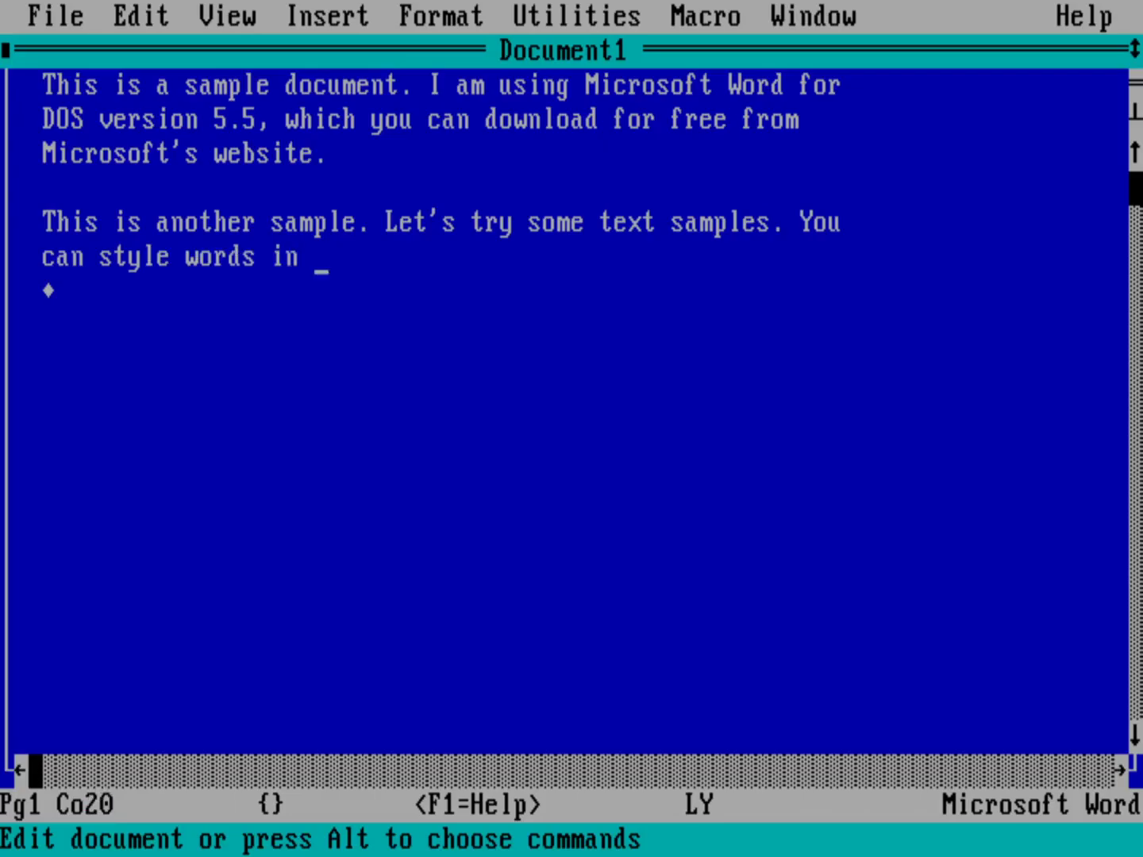
Step: Type 'bold' in bold formatting, followed by ', italics, and underline.'
{"action": "key", "text": "ctrl+b"}
{"action": "type", "text": "bor"}
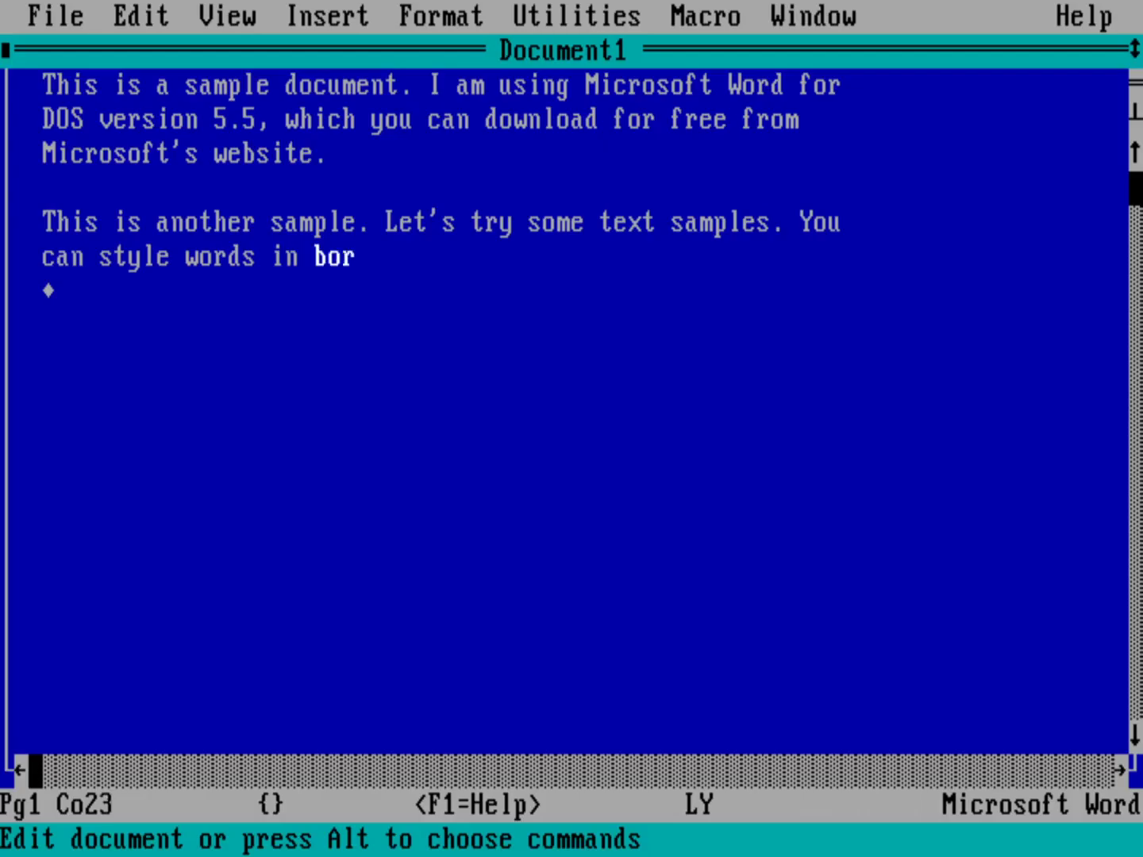
{"action": "type", "text": "l"}
{"action": "key", "text": "BackSpace"}
{"action": "key", "text": "BackSpace"}
{"action": "type", "text": "ld"}
{"action": "type", "text": ", italics"}
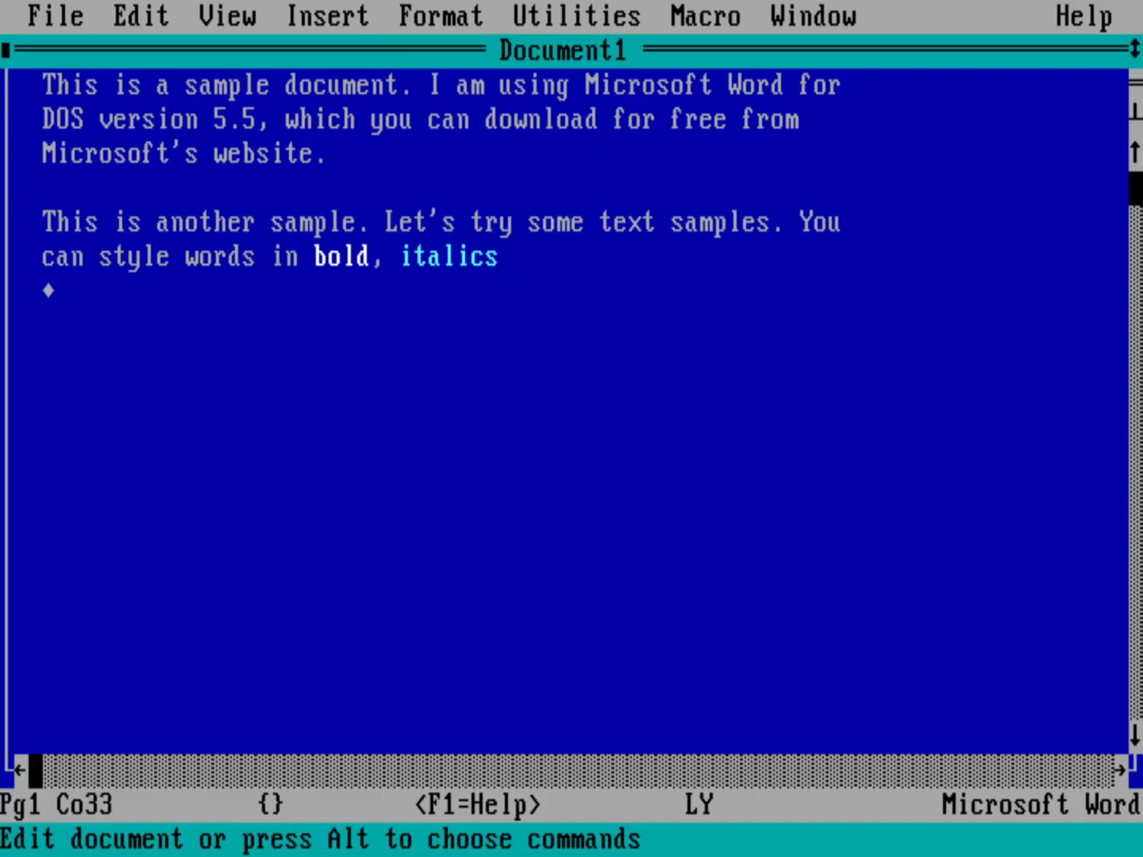
{"action": "type", "text": ", and underl"}
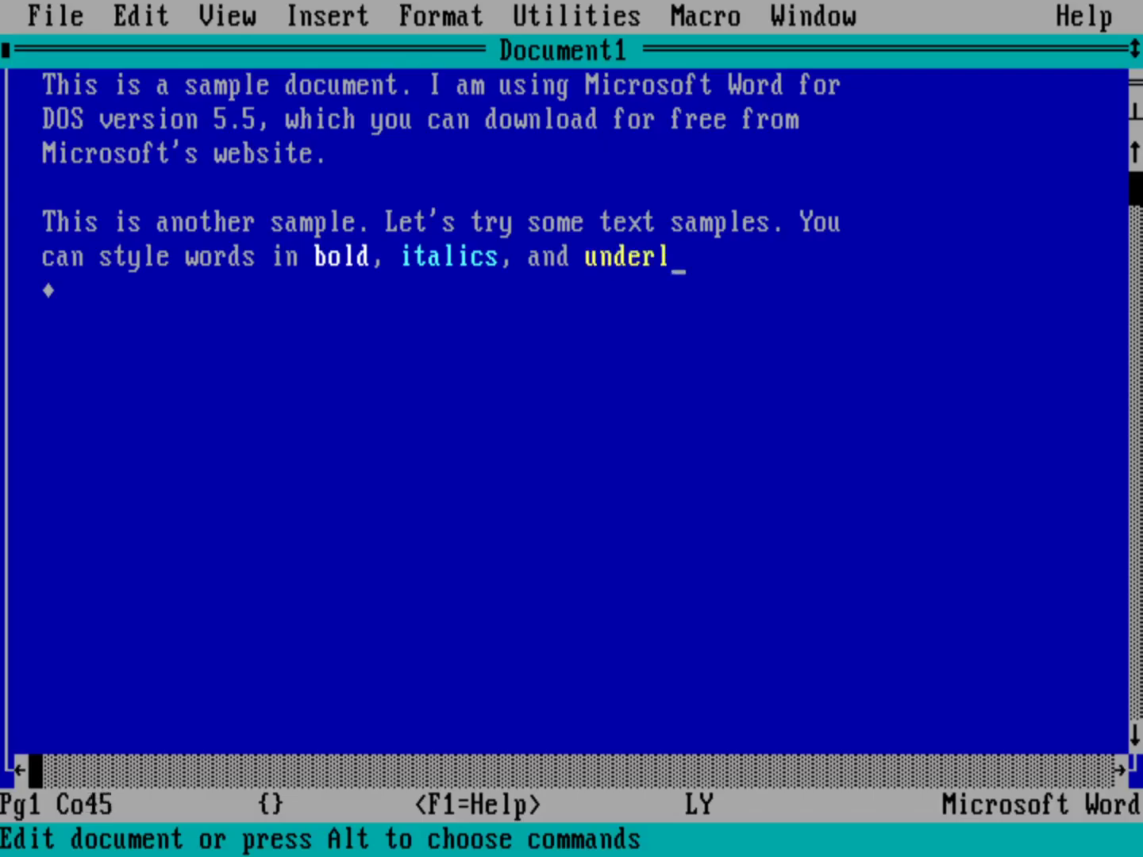
{"action": "type", "text": "ine."}
{"action": "key", "text": "alt"}
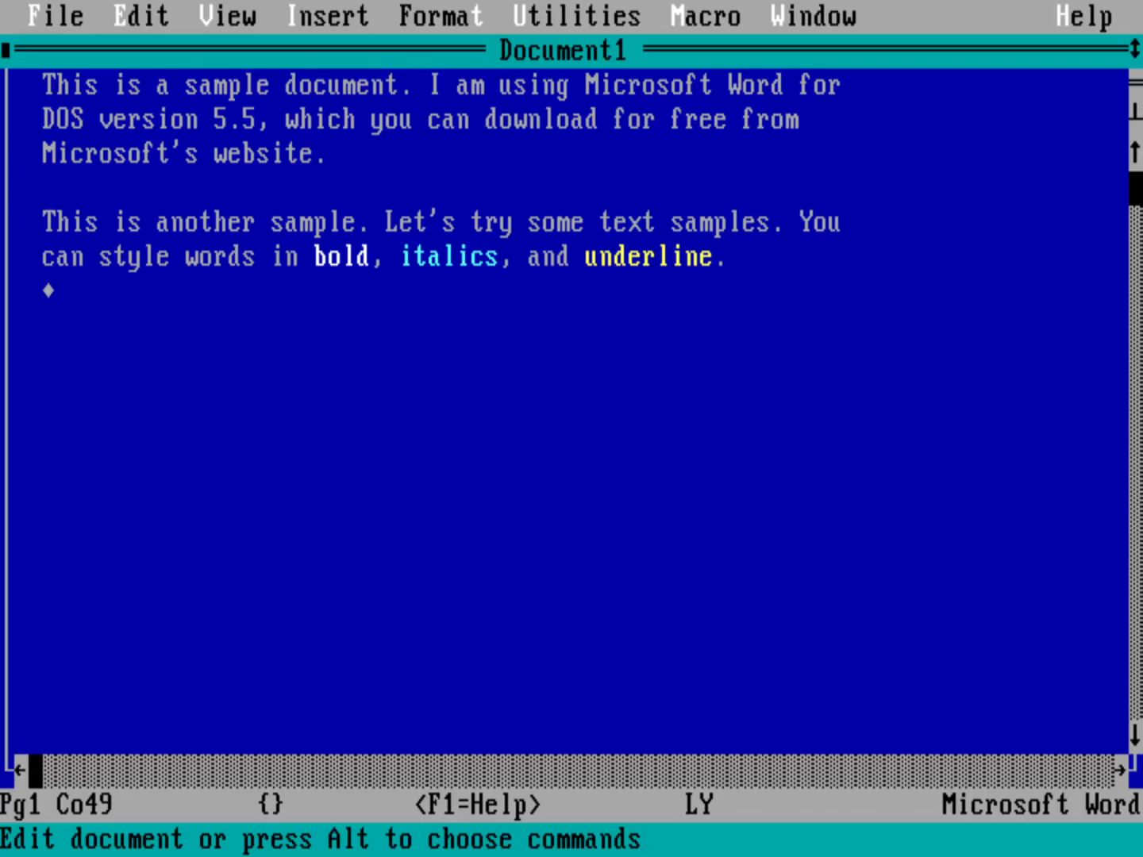
{"action": "key", "text": "f"}
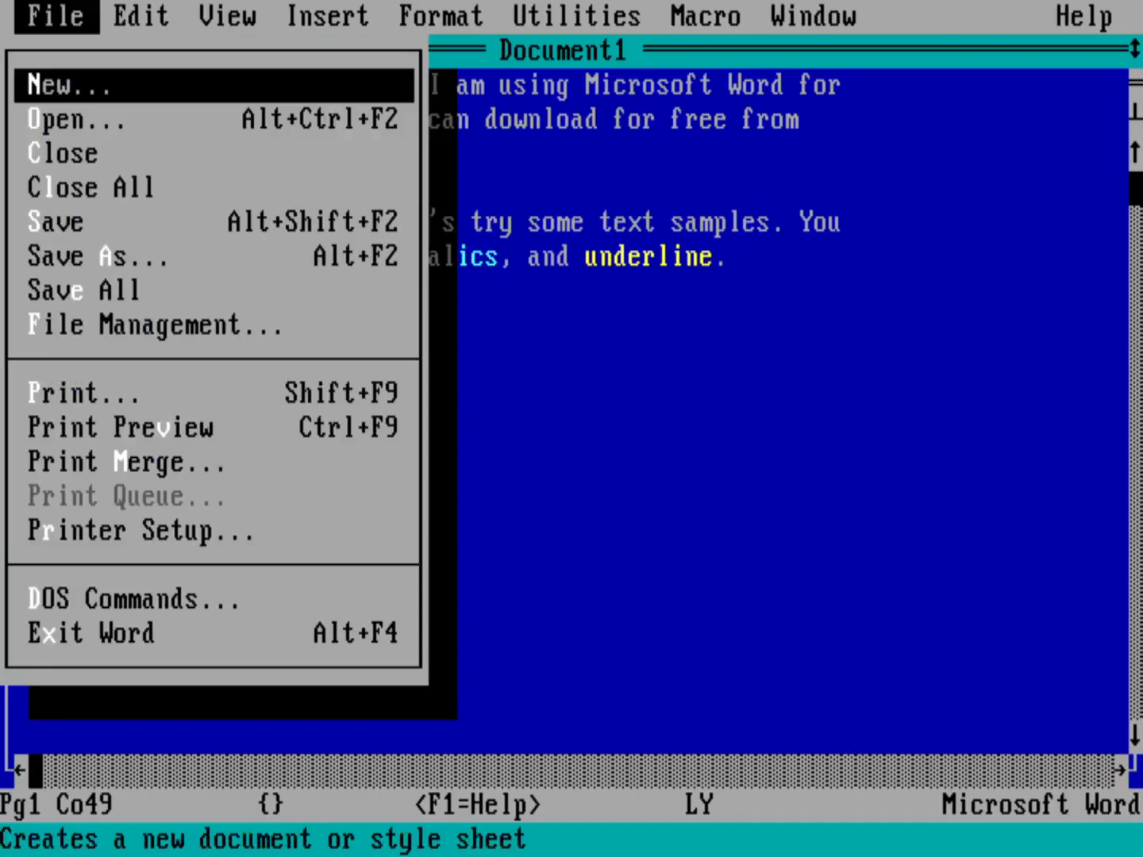
{"action": "key", "text": "Down"}
{"action": "key", "text": "Down"}
{"action": "key", "text": "Down"}
{"action": "key", "text": "Down"}
{"action": "key", "text": "Down"}
{"action": "key", "text": "Down"}
{"action": "key", "text": "Down"}
{"action": "key", "text": "Down"}
{"action": "key", "text": "Down"}
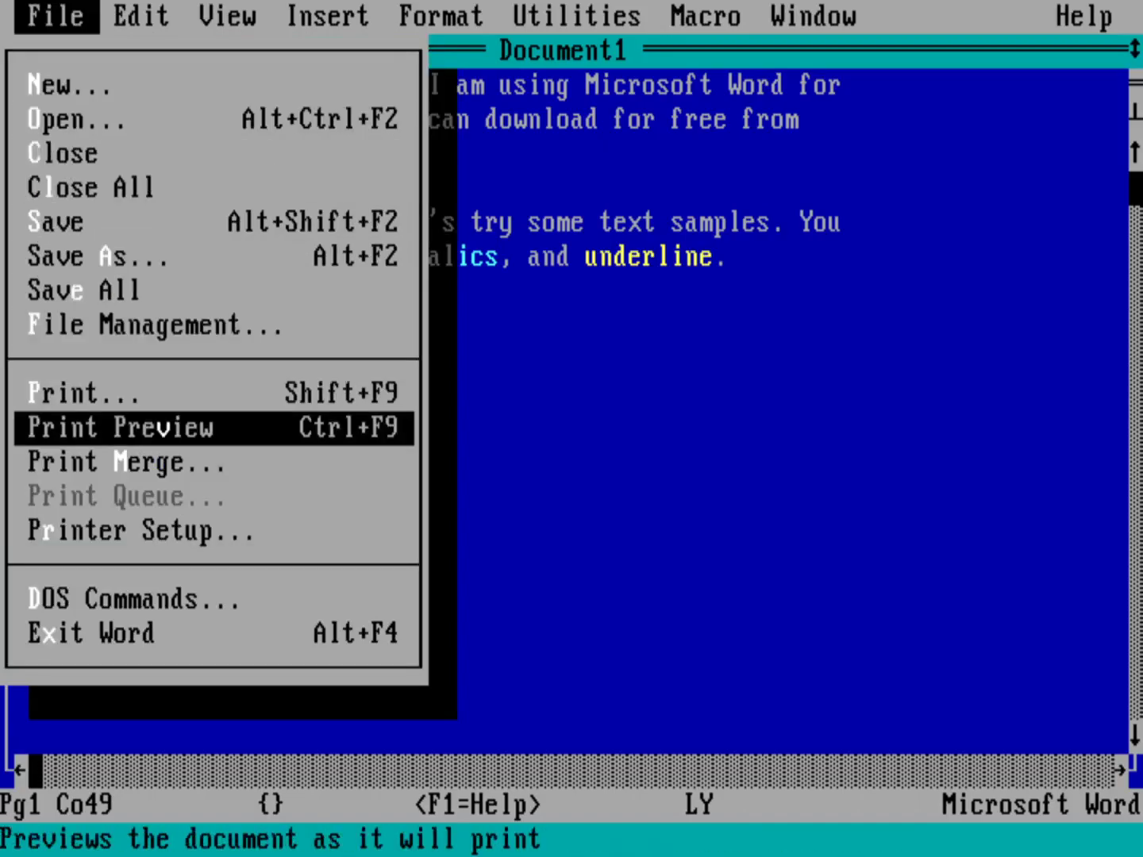
{"action": "key", "text": "Return"}
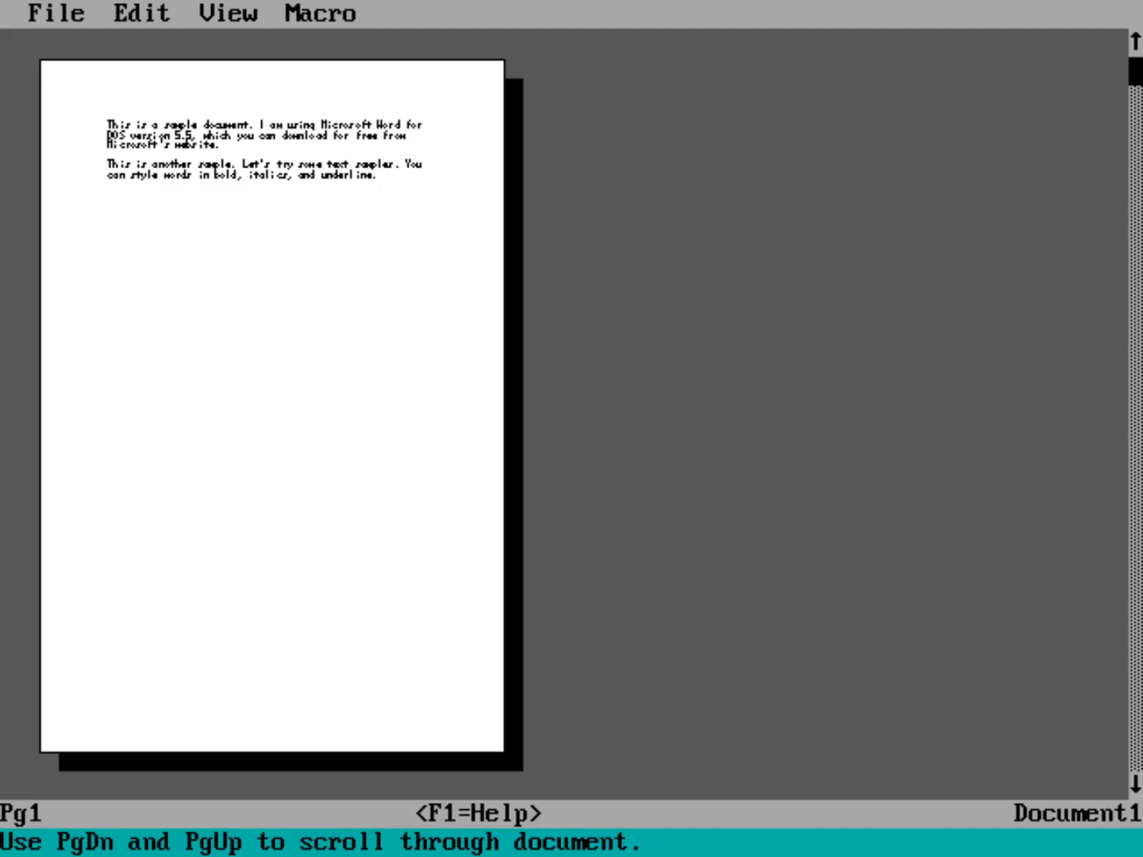
Step: Leave the preview and open the View Preferences dialog
{"action": "key", "text": "Escape"}
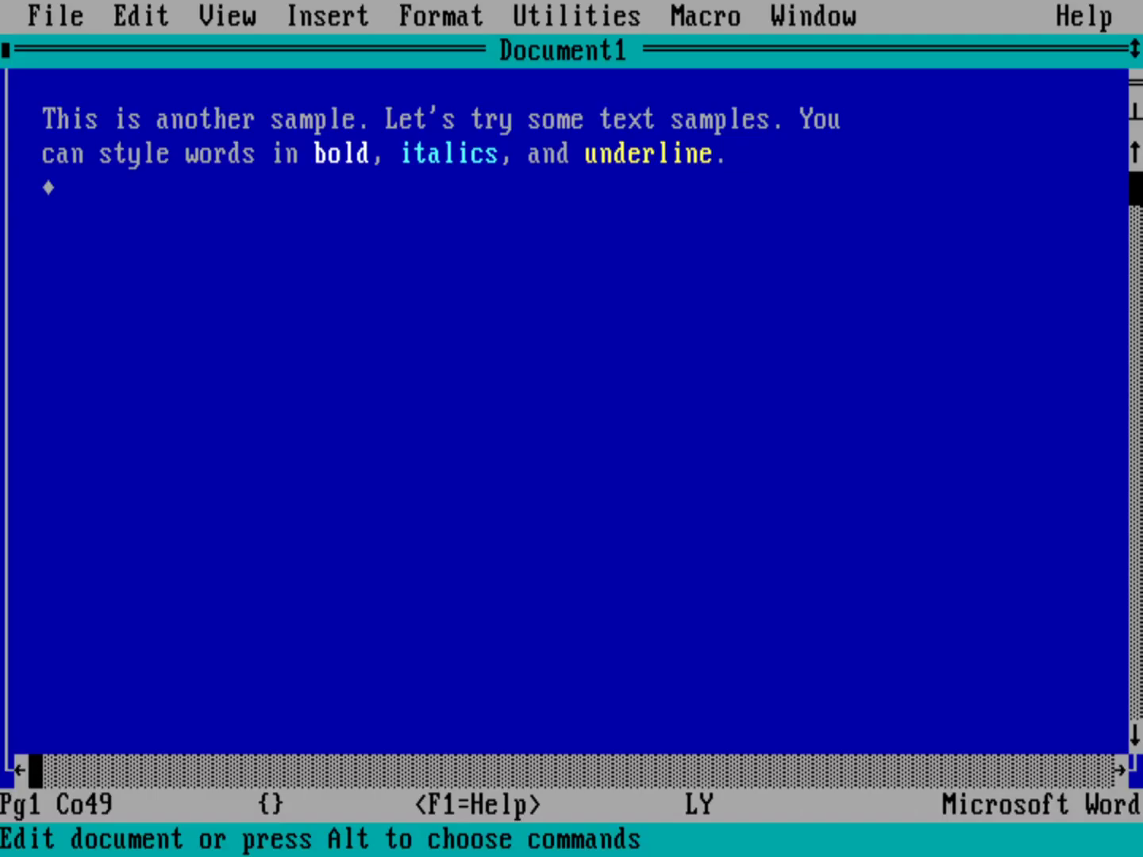
{"action": "key", "text": "alt"}
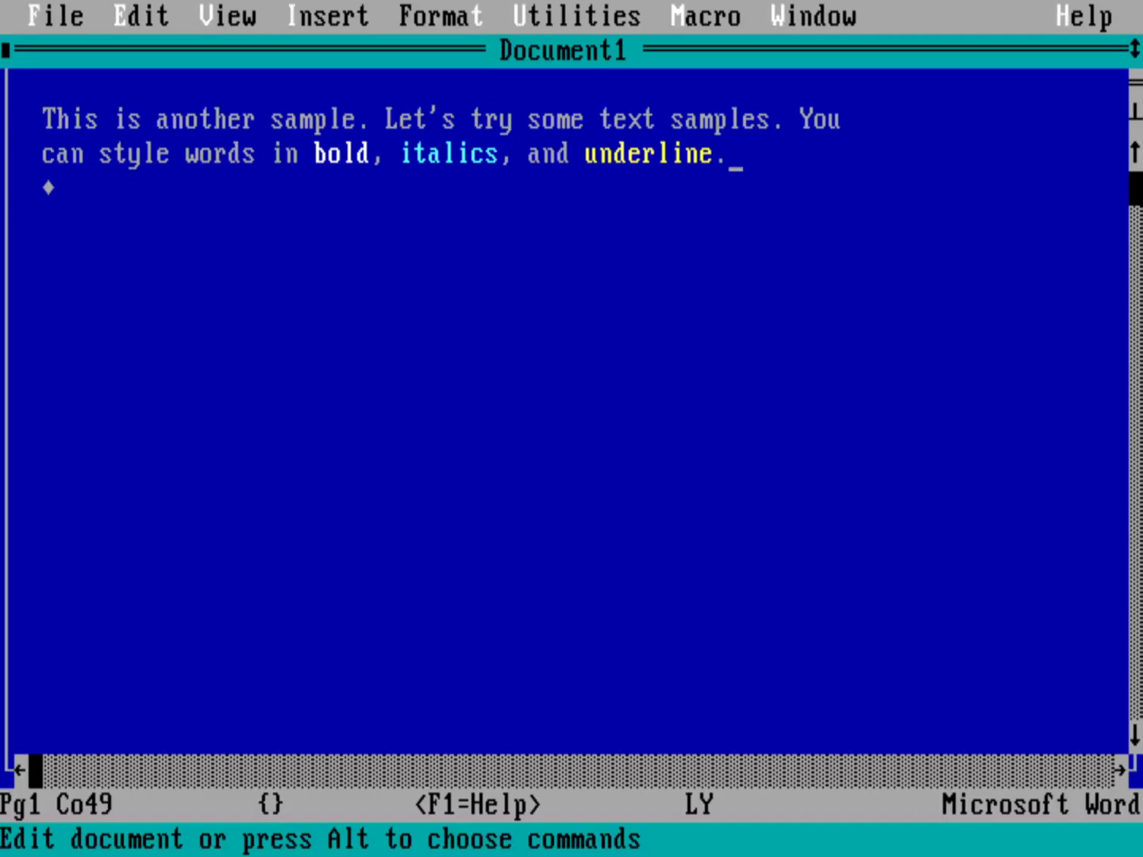
{"action": "key", "text": "v"}
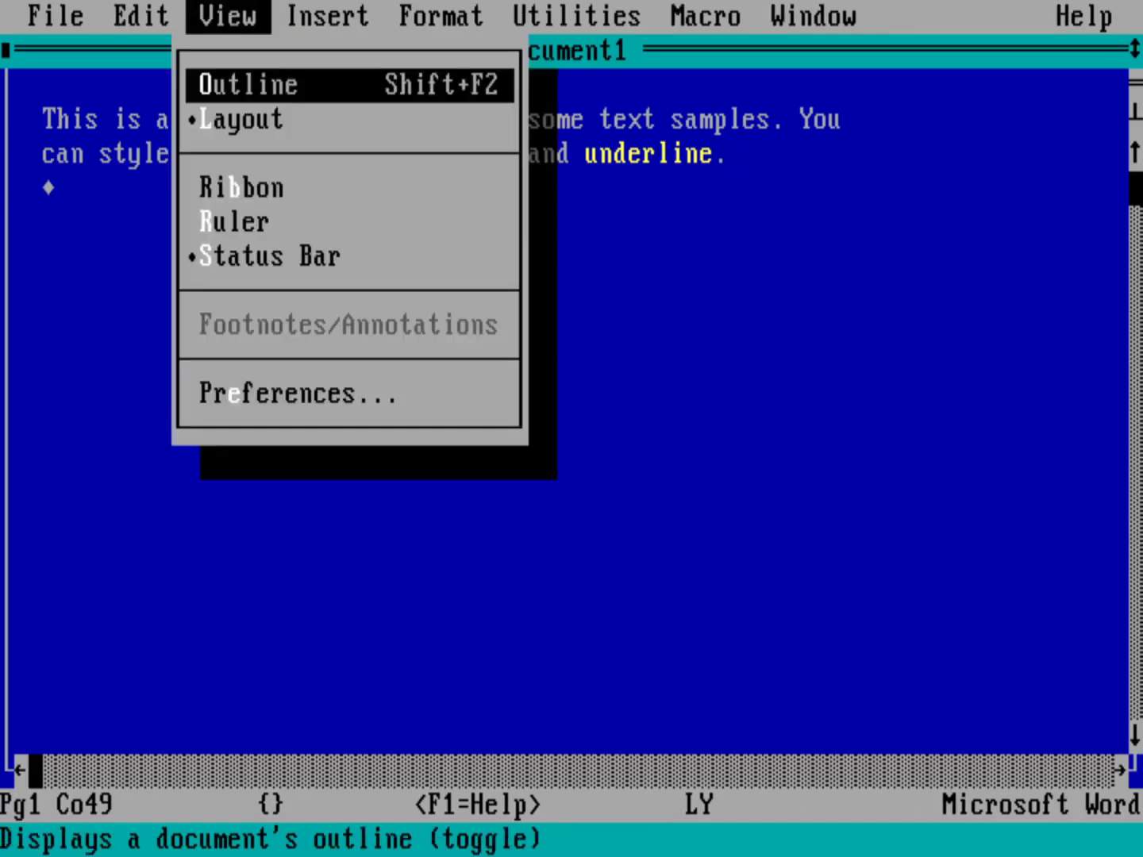
{"action": "key", "text": "Down"}
{"action": "key", "text": "Down"}
{"action": "key", "text": "Down"}
{"action": "key", "text": "Down"}
{"action": "key", "text": "Down"}
{"action": "key", "text": "Down"}
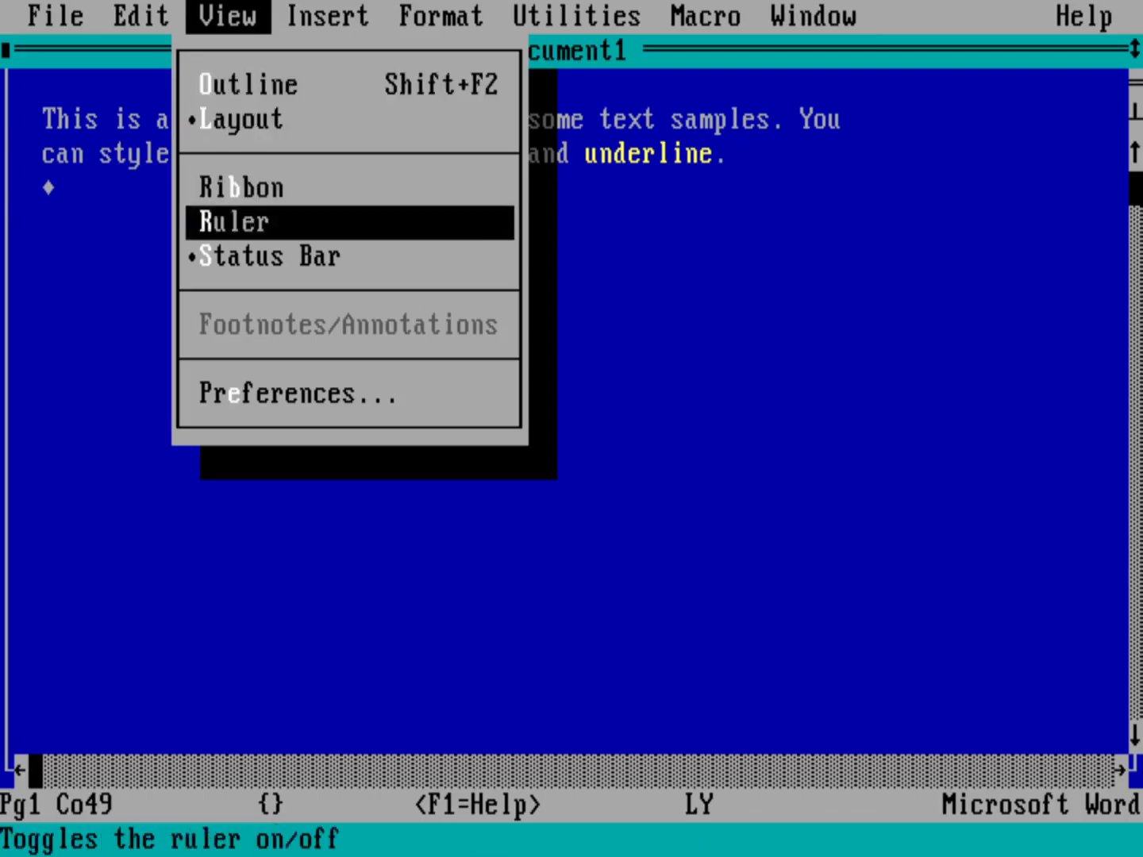
{"action": "key", "text": "Return"}
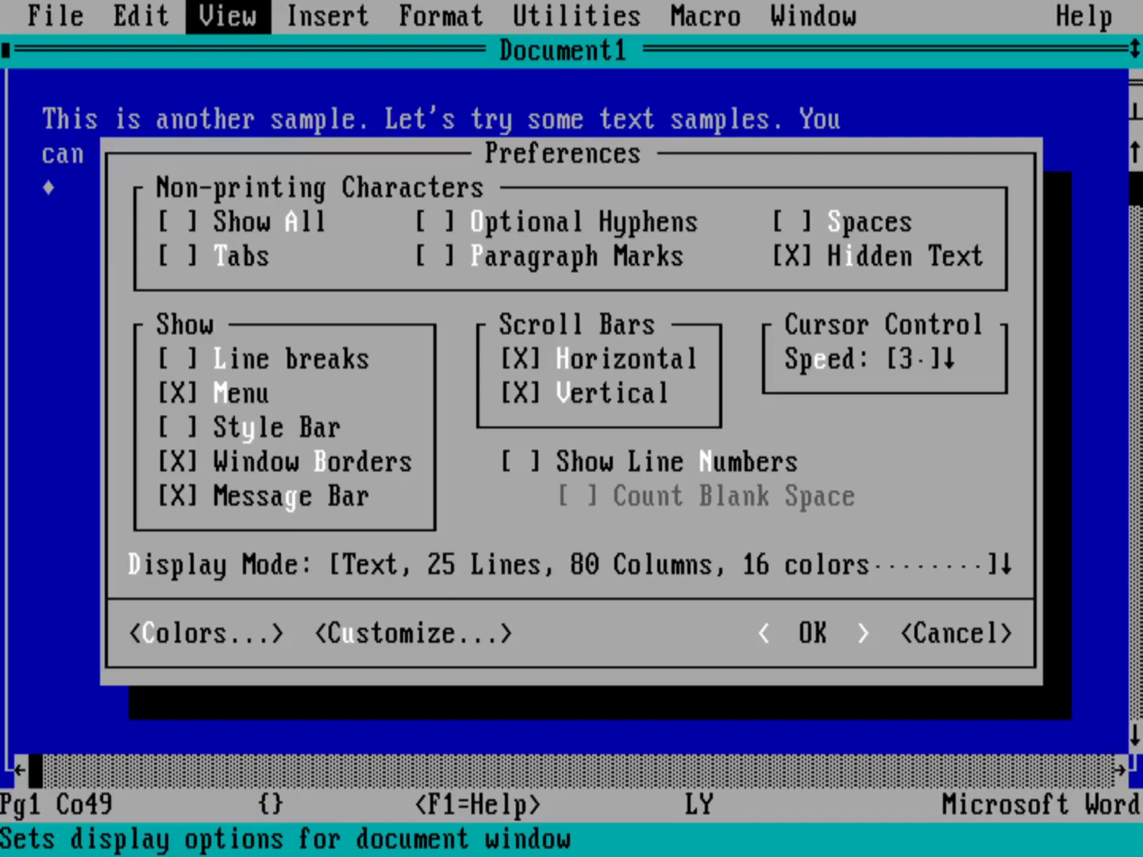
{"action": "key", "text": "Right"}
{"action": "key", "text": "Down"}
{"action": "key", "text": "Tab"}
{"action": "key", "text": "Down"}
{"action": "key", "text": "Down"}
{"action": "key", "text": "Down"}
Step: Set Display Mode to Graphics, 25 Lines, 80 Columns, 16 colors and apply it
{"action": "key", "text": "alt+d"}
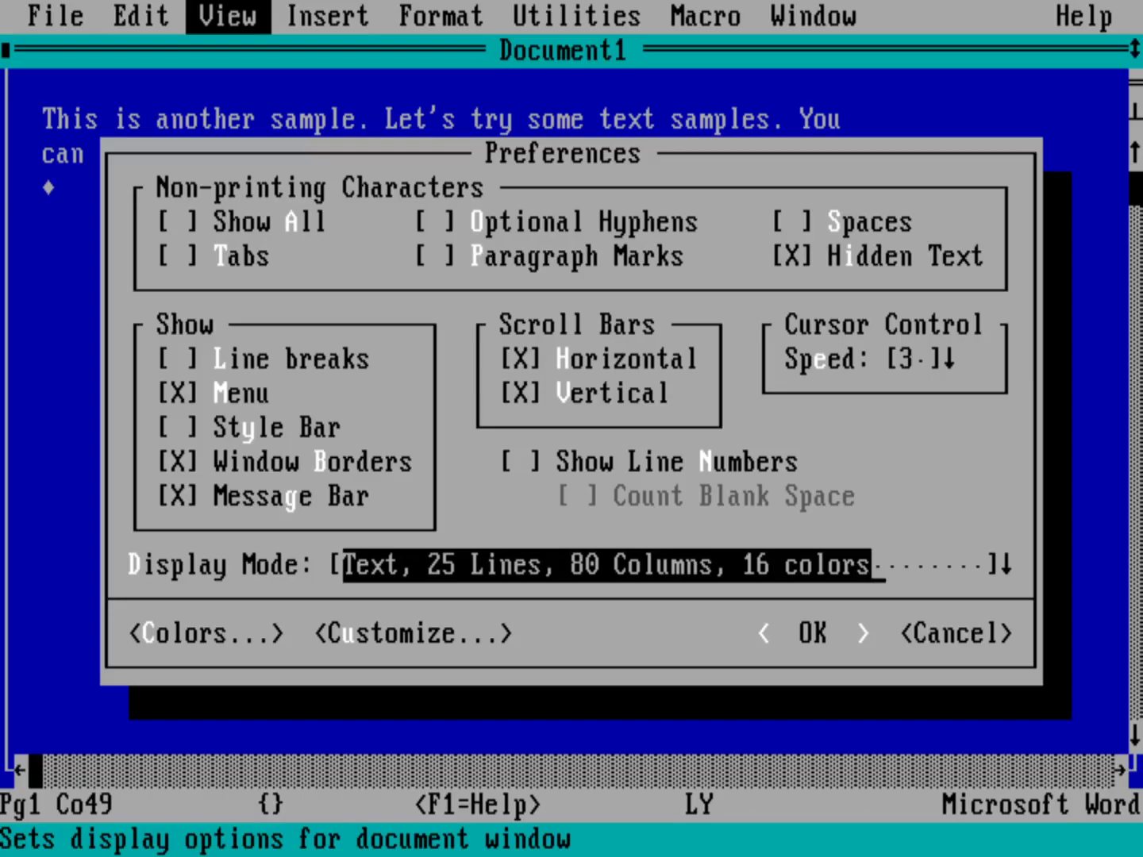
{"action": "key", "text": "Down"}
{"action": "key", "text": "Down"}
{"action": "key", "text": "Down"}
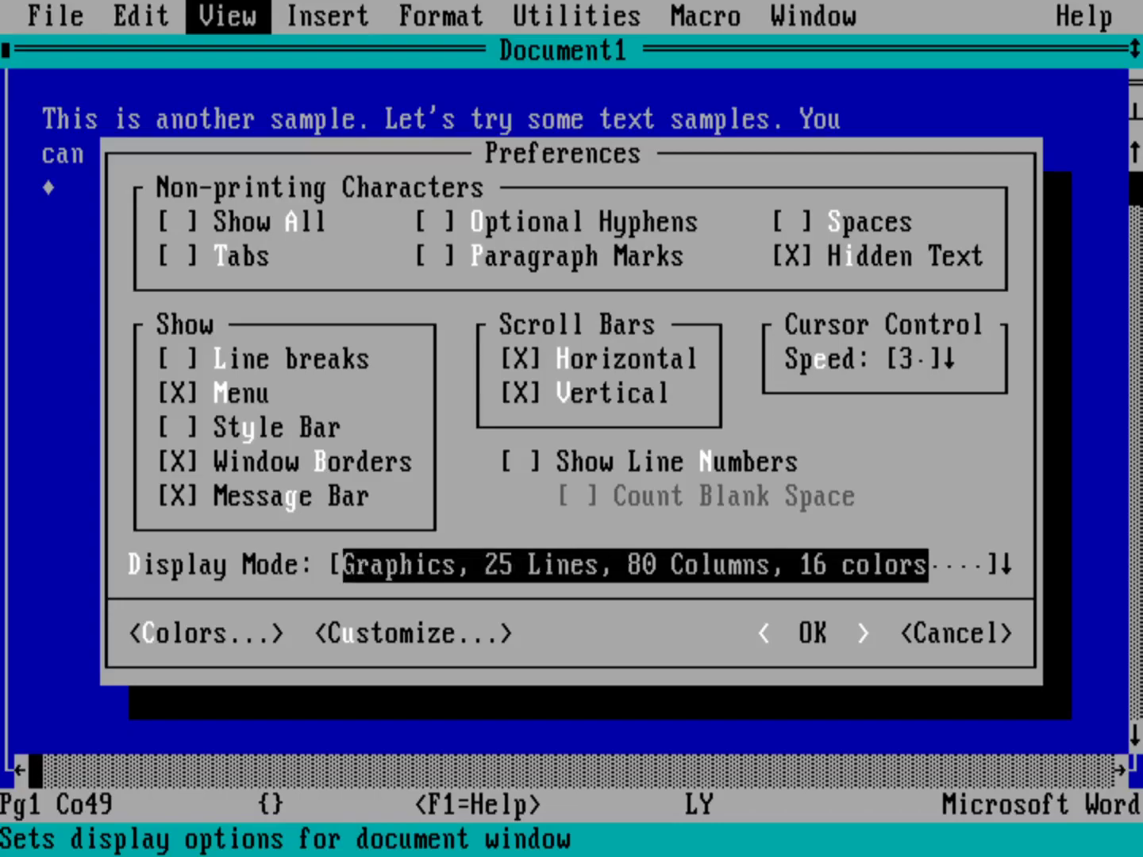
{"action": "key", "text": "Down"}
{"action": "key", "text": "Down"}
{"action": "key", "text": "Down"}
{"action": "key", "text": "Down"}
{"action": "key", "text": "Up"}
{"action": "key", "text": "Up"}
{"action": "key", "text": "Up"}
{"action": "key", "text": "Up"}
{"action": "key", "text": "Return"}
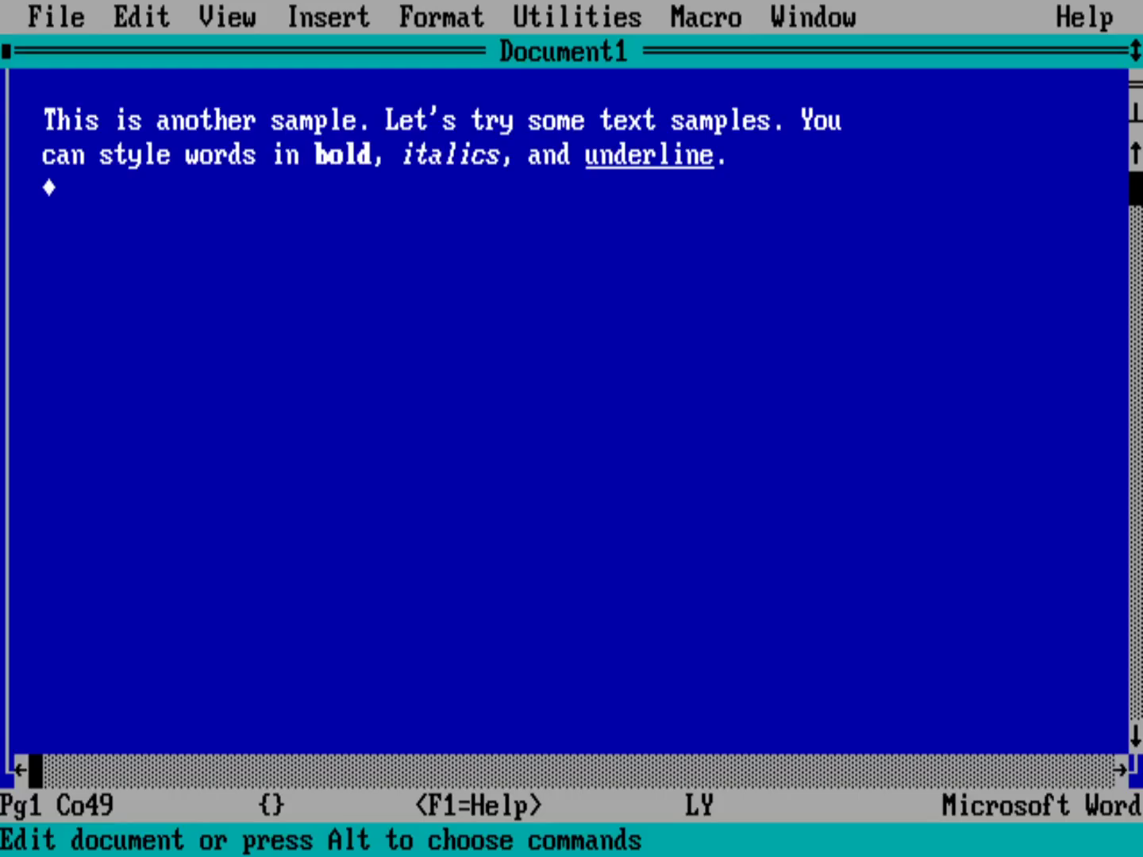
Step: In View Preferences, switch Display Mode to the next graphics mode with more lines
{"action": "key", "text": "alt"}
{"action": "key", "text": "v"}
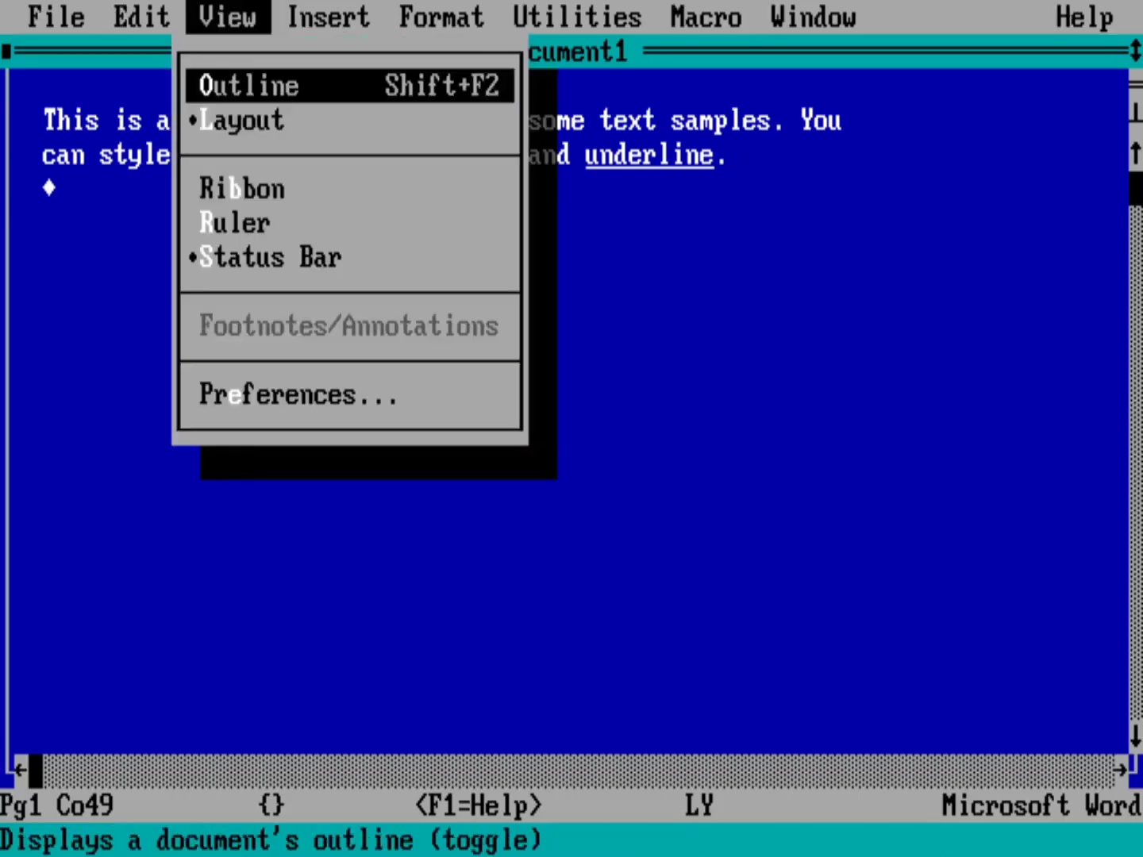
{"action": "key", "text": "Down"}
{"action": "key", "text": "Down"}
{"action": "key", "text": "Down"}
{"action": "key", "text": "Down"}
{"action": "key", "text": "Down"}
{"action": "key", "text": "Down"}
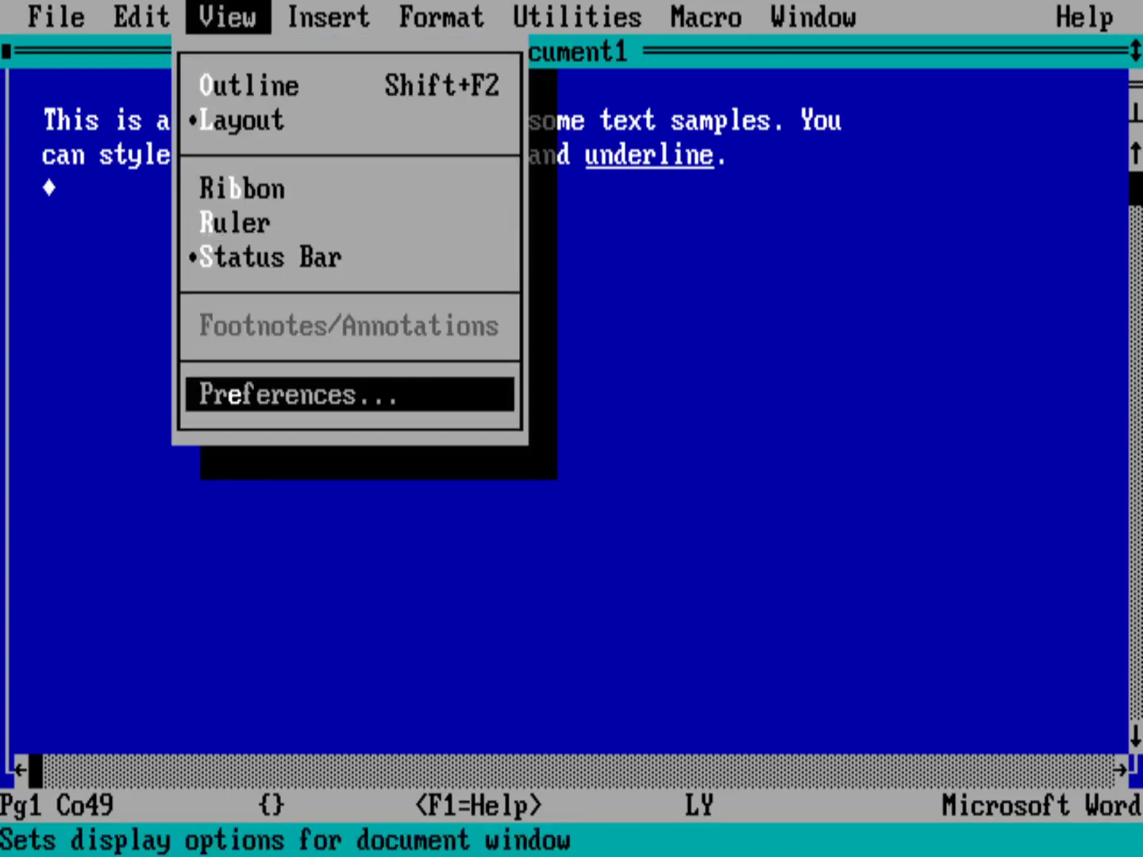
{"action": "key", "text": "Return"}
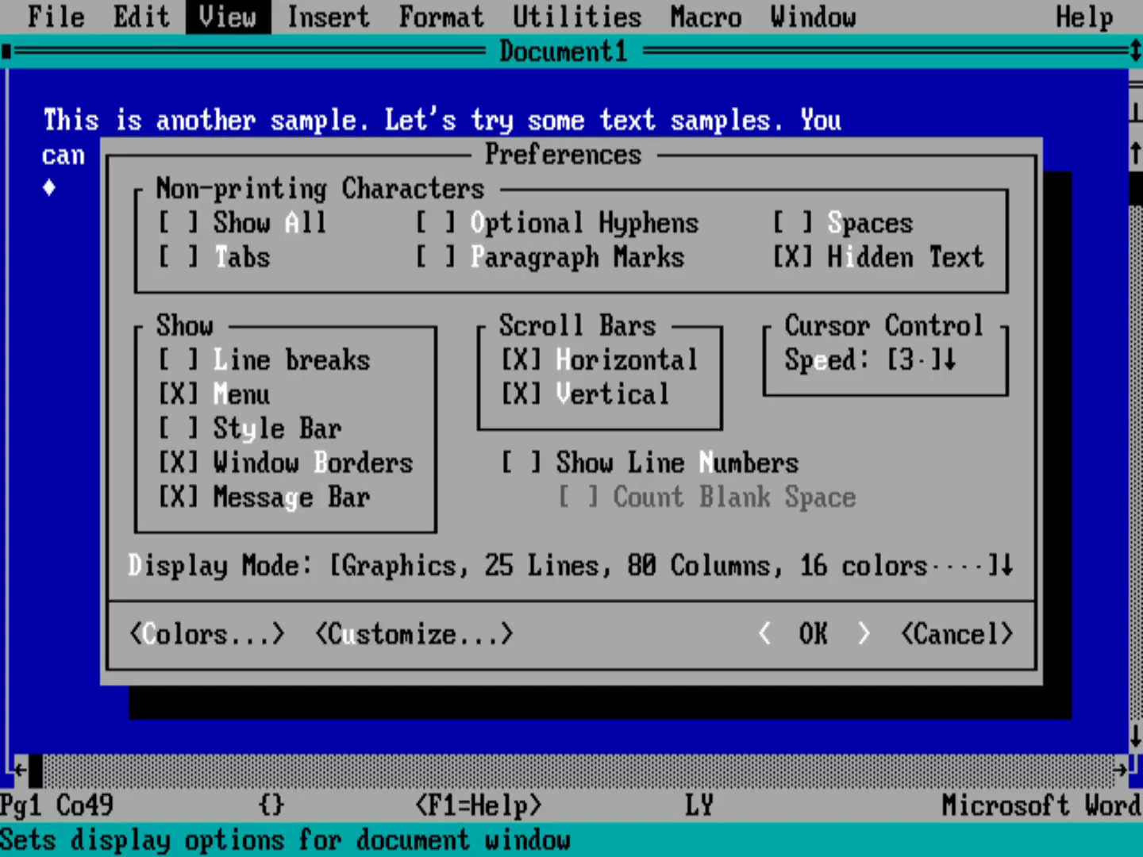
{"action": "key", "text": "alt+d"}
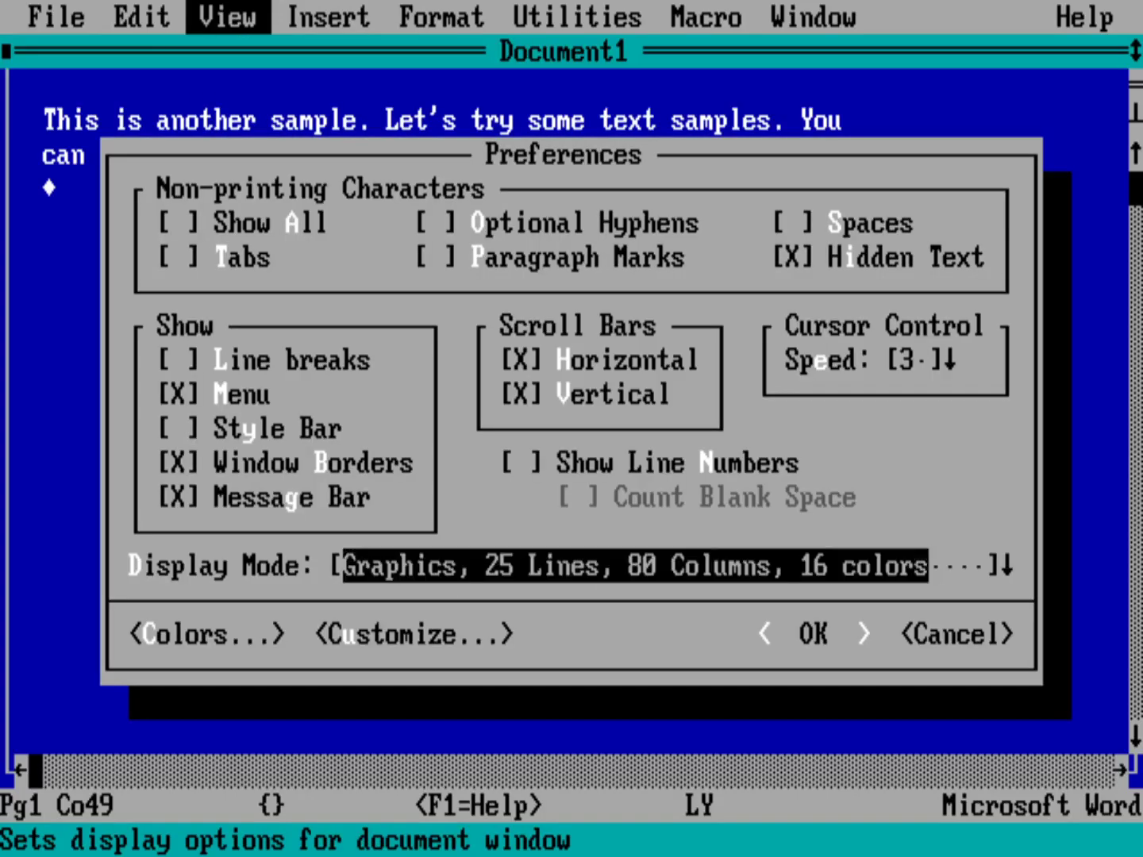
{"action": "key", "text": "Down"}
{"action": "key", "text": "Down"}
{"action": "key", "text": "Down"}
{"action": "key", "text": "Return"}
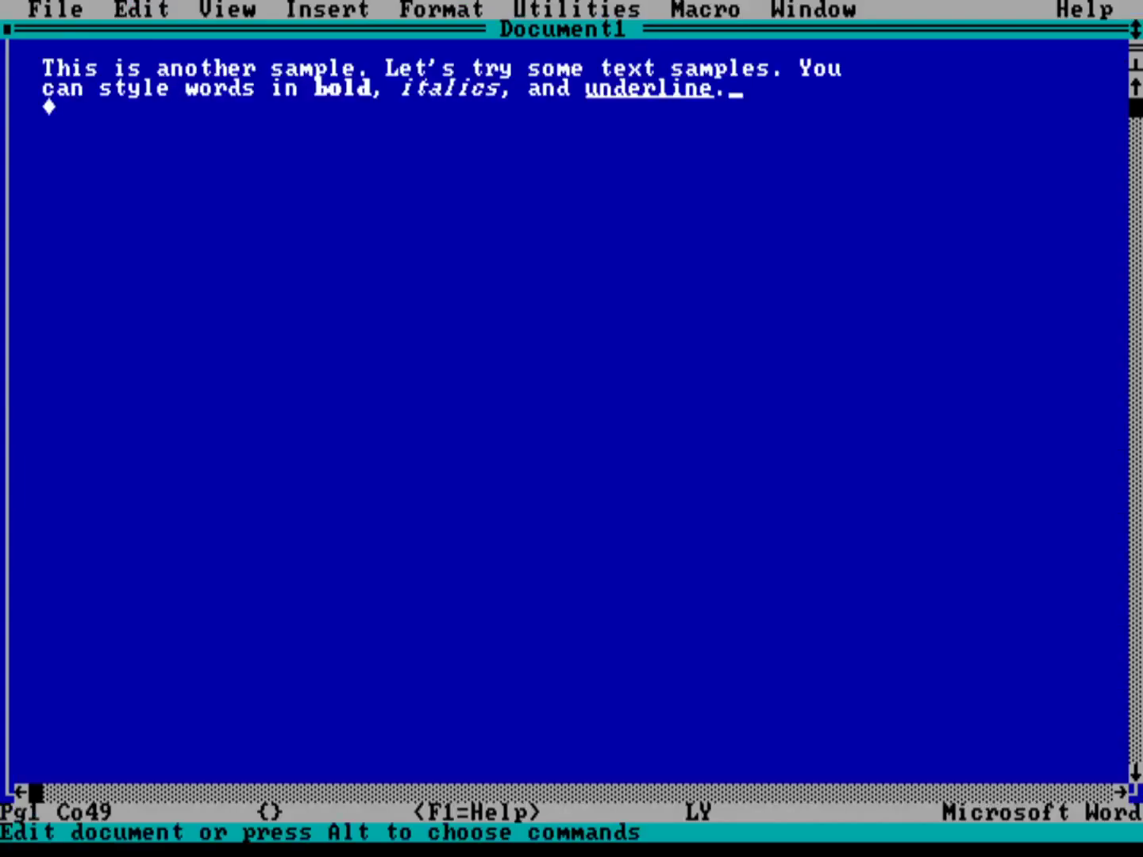
{"action": "key", "text": "alt"}
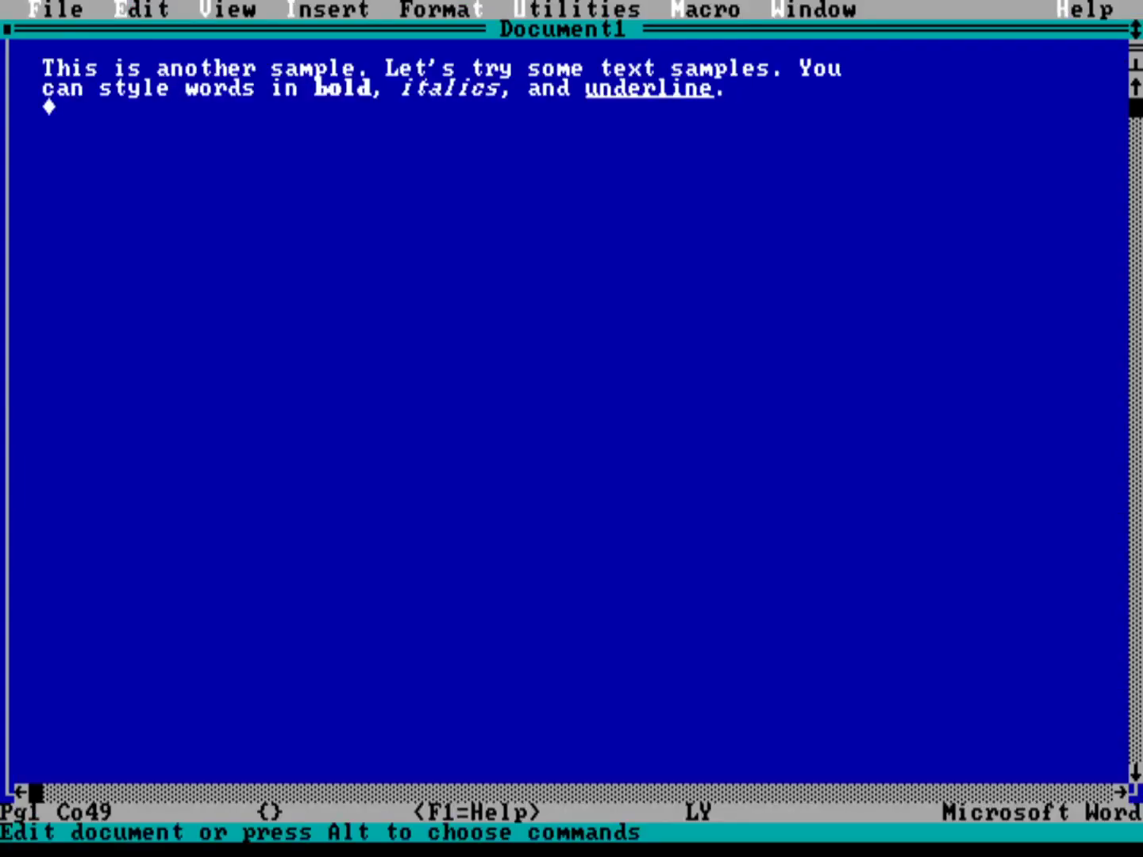
Step: Set Display Mode to Graphics, 34 Lines, then add an empty line after the second paragraph
{"action": "key", "text": "v"}
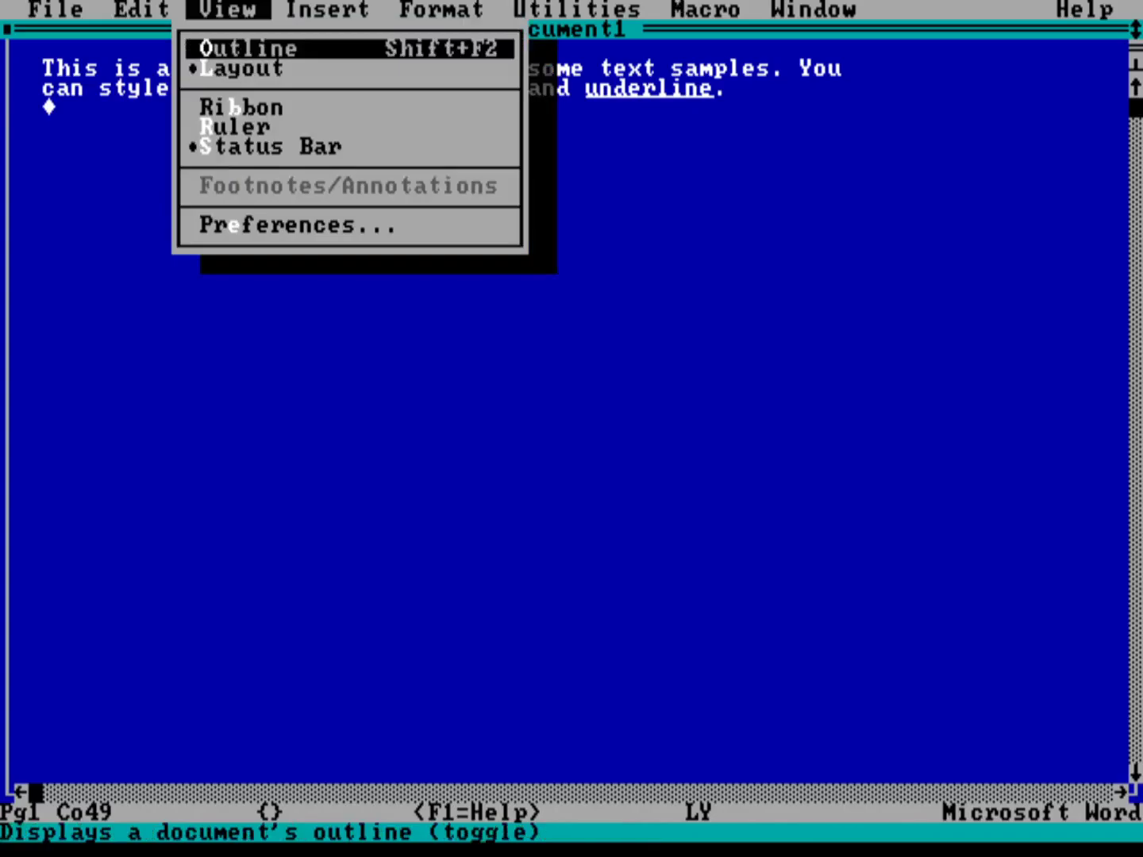
{"action": "key", "text": "e"}
{"action": "key", "text": "alt+d"}
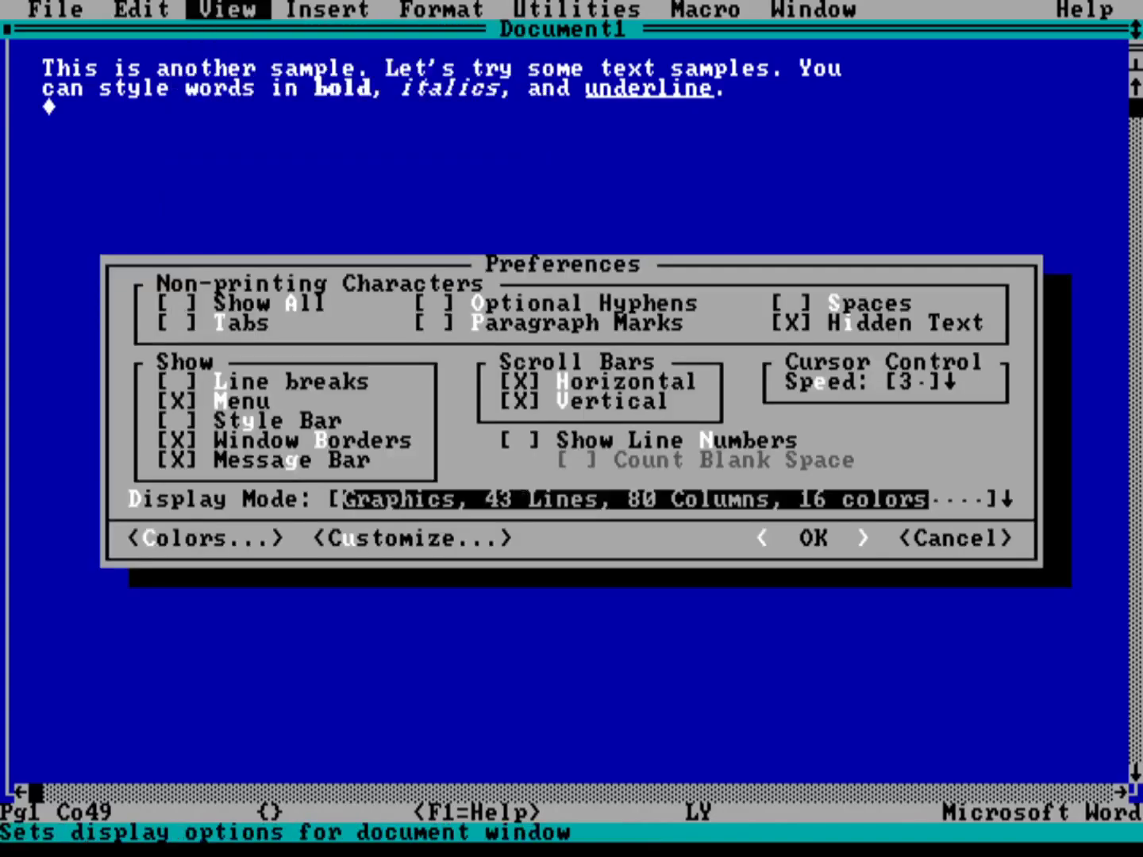
{"action": "key", "text": "Up"}
{"action": "key", "text": "Return"}
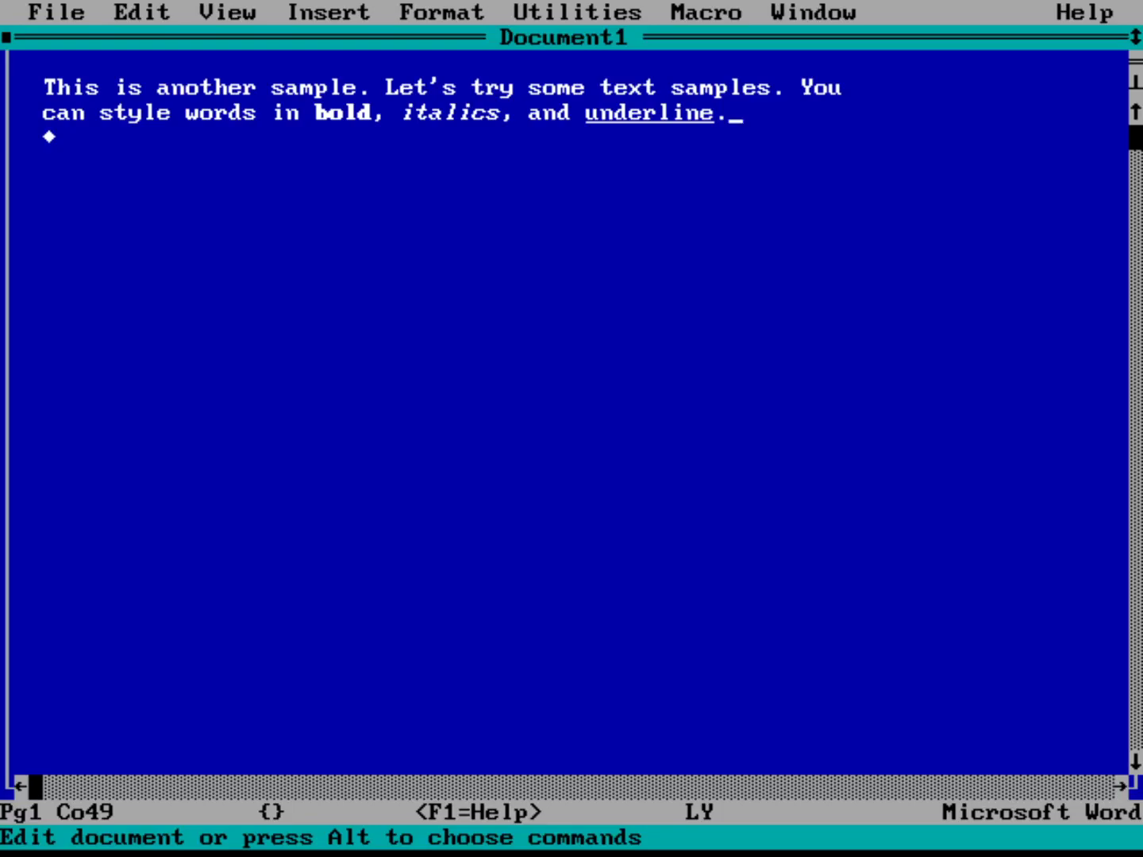
{"action": "key", "text": "Return"}
{"action": "key", "text": "Return"}
{"action": "key", "text": "ctrl+Home"}
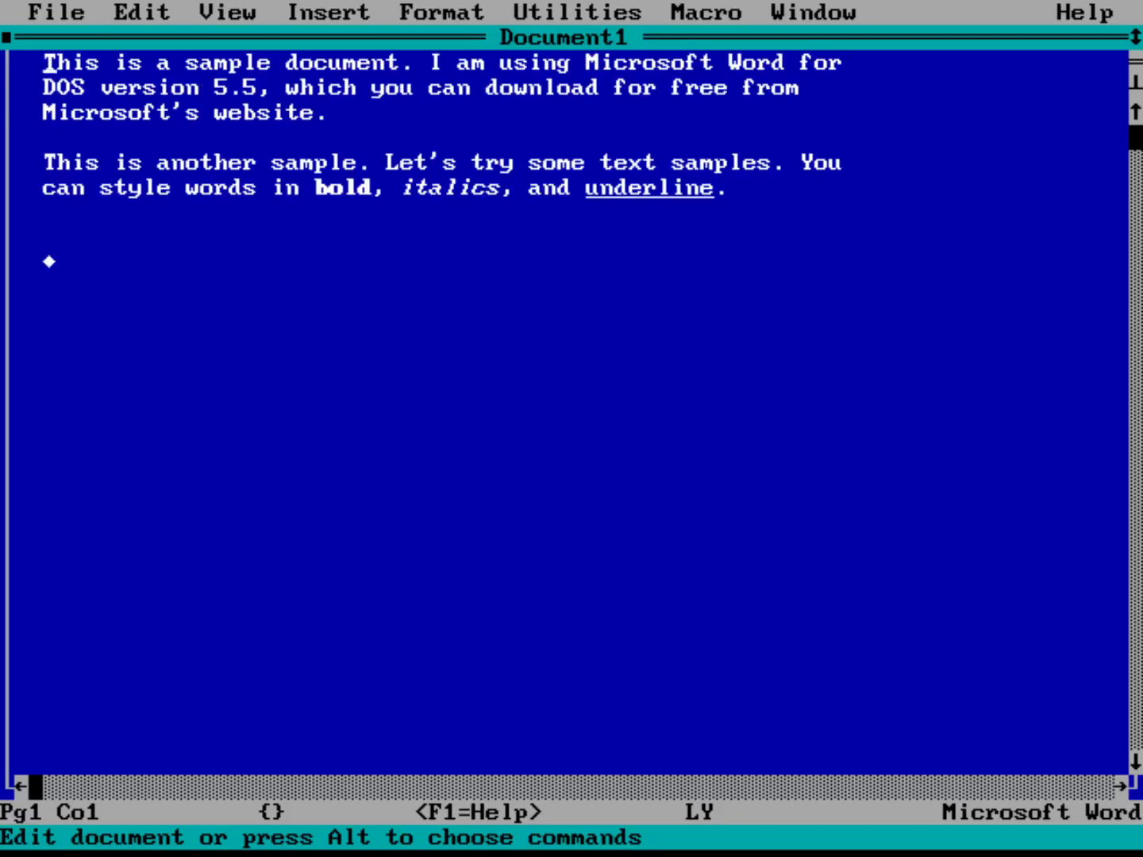
Step: On the empty line at the end, type 'More styles of text. Let's try bold, italics, and underline.'
{"action": "key", "text": "ctrl+End"}
{"action": "key", "text": "Up"}
{"action": "type", "text": "More styles of t"}
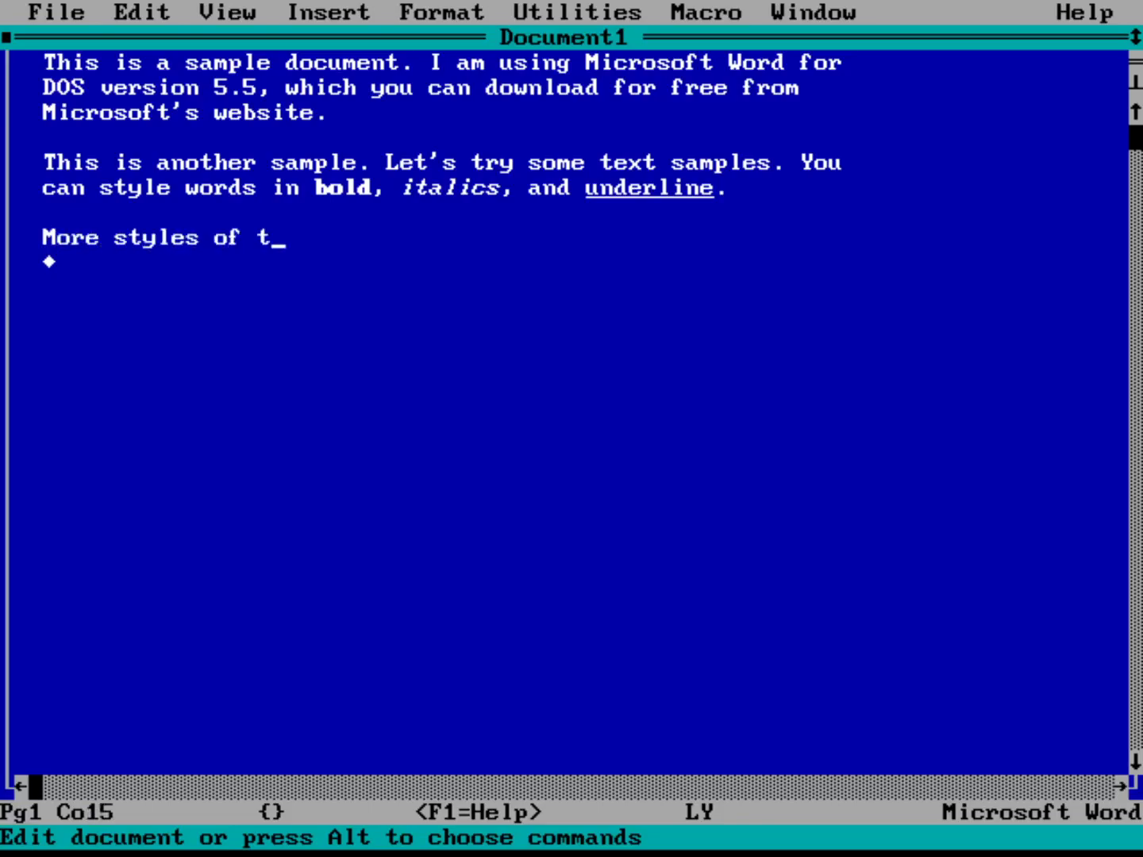
{"action": "type", "text": "ext. Let's "}
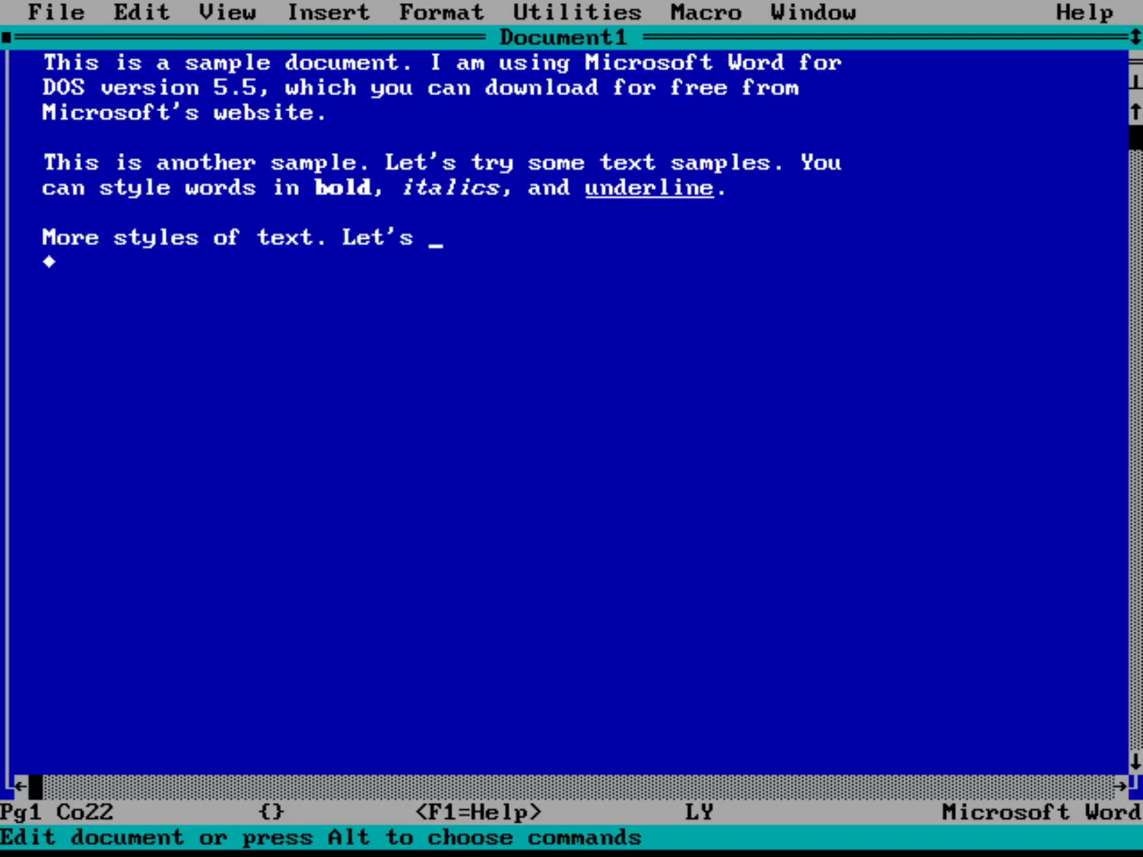
{"action": "type", "text": "try bold, ita"}
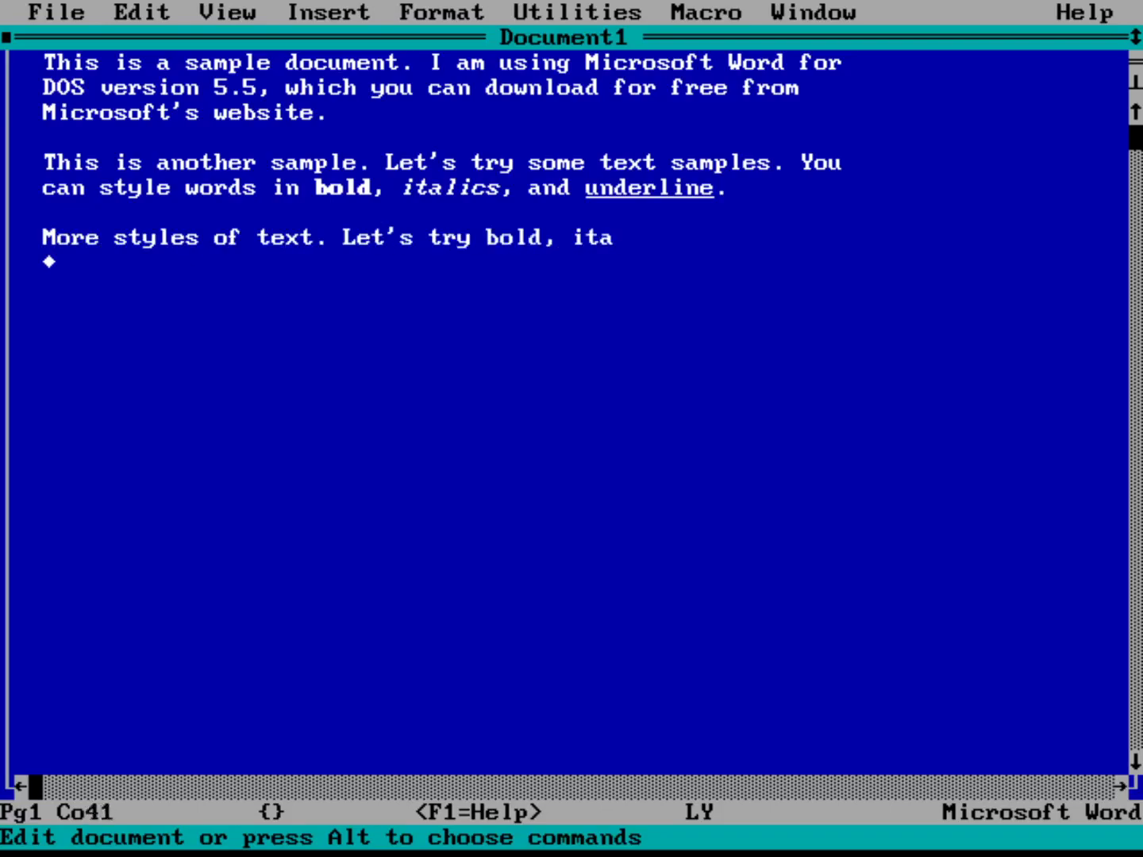
{"action": "type", "text": "lics, and underline."}
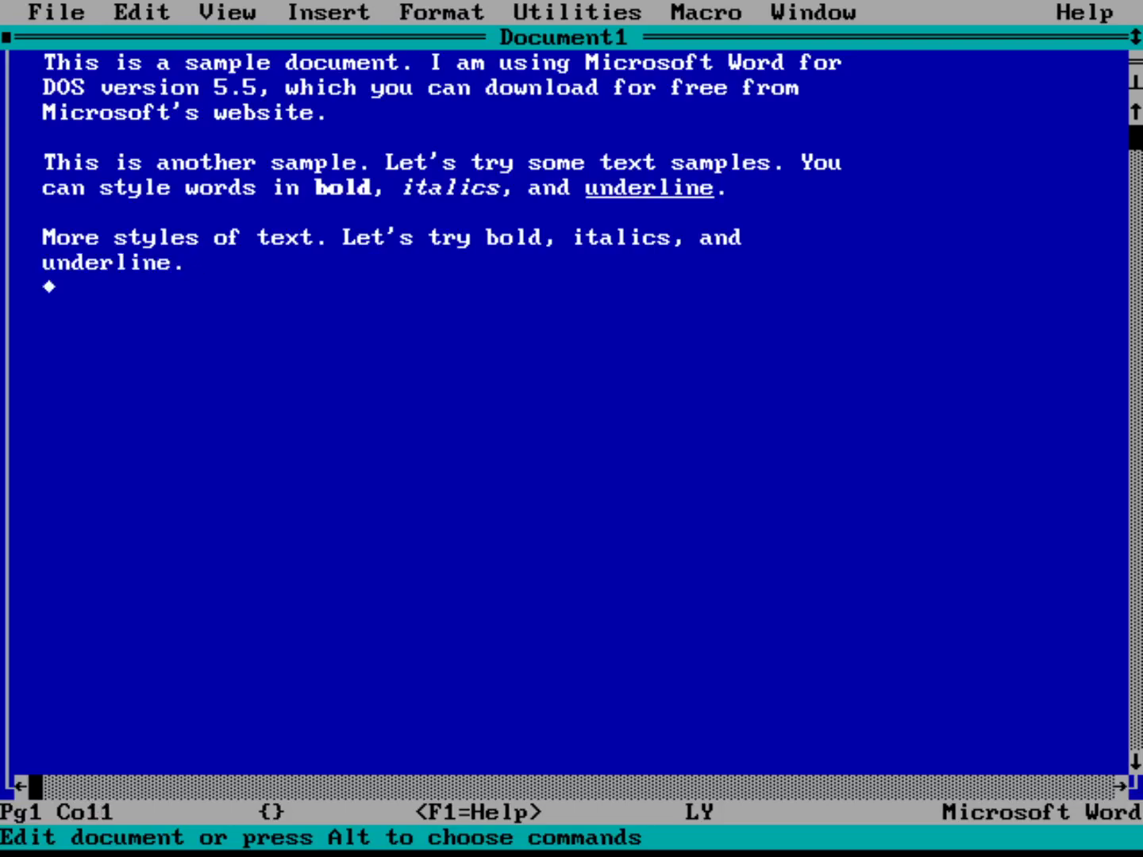
Step: Underline the word 'underline' in the third paragraph
{"action": "key", "text": "Left"}
{"action": "key", "text": "shift+Home"}
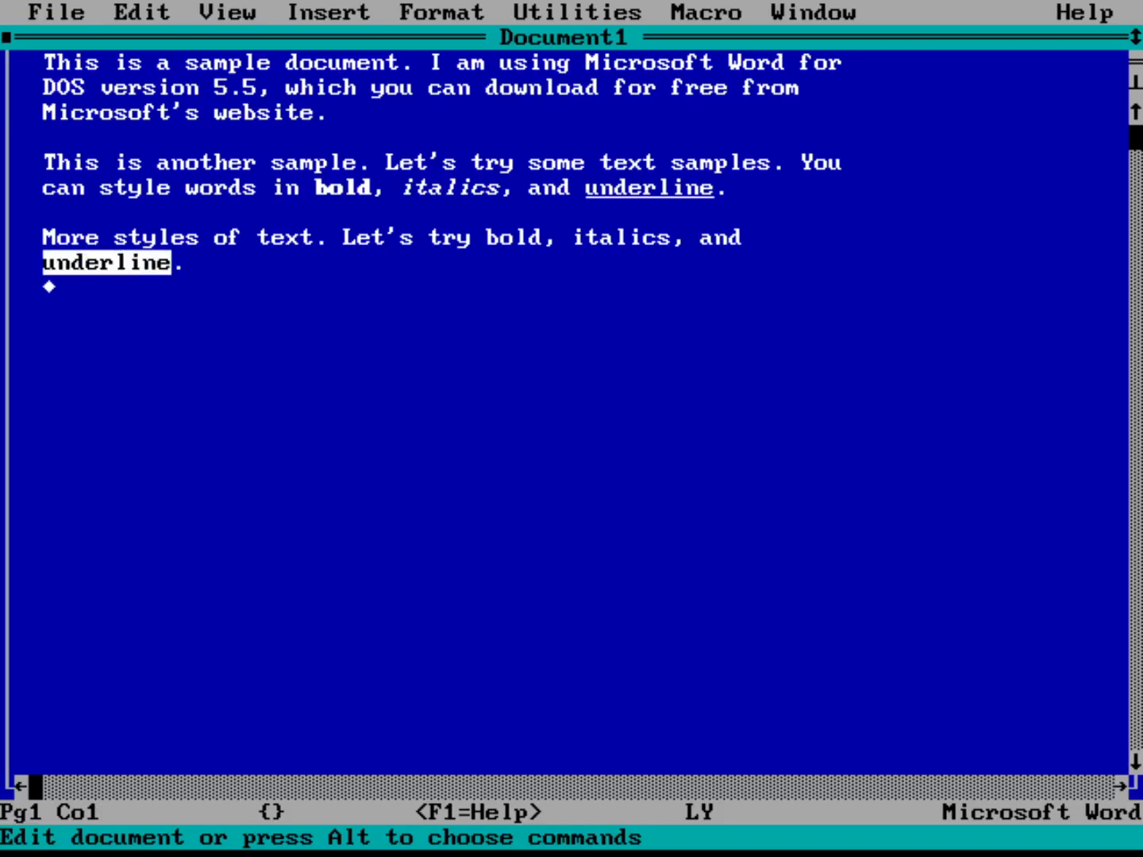
{"action": "key", "text": "ctrl+u"}
Step: Make the word 'italics' italic through the Character formatting dialog
{"action": "key", "text": "ctrl+Left"}
{"action": "key", "text": "ctrl+Left"}
{"action": "key", "text": "ctrl+shift+Left"}
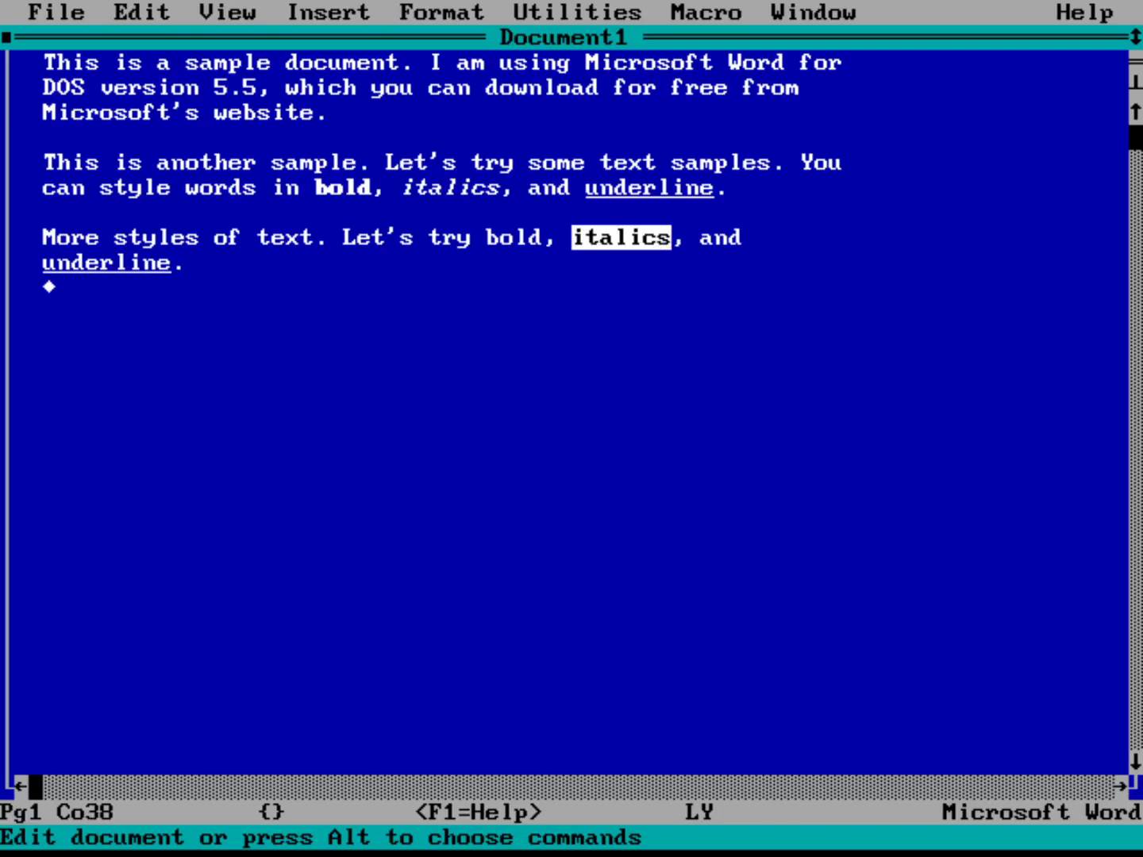
{"action": "key", "text": "alt"}
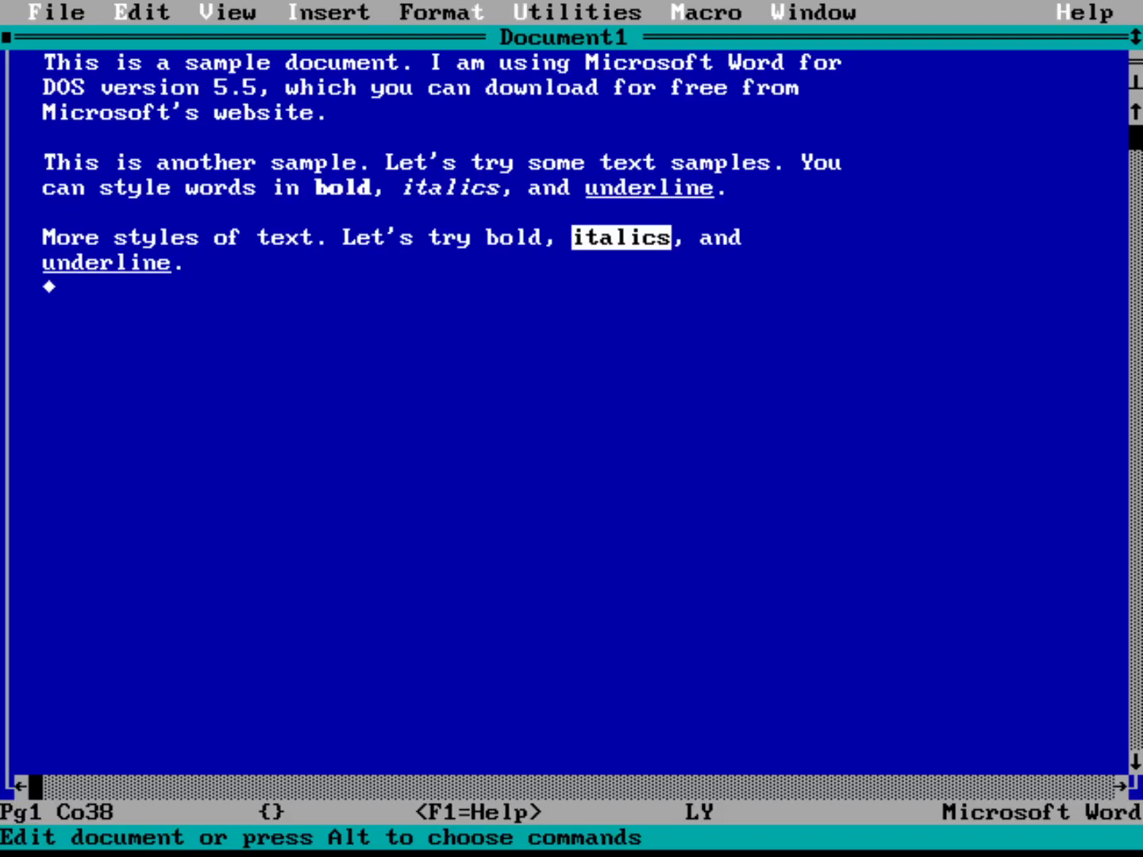
{"action": "key", "text": "t"}
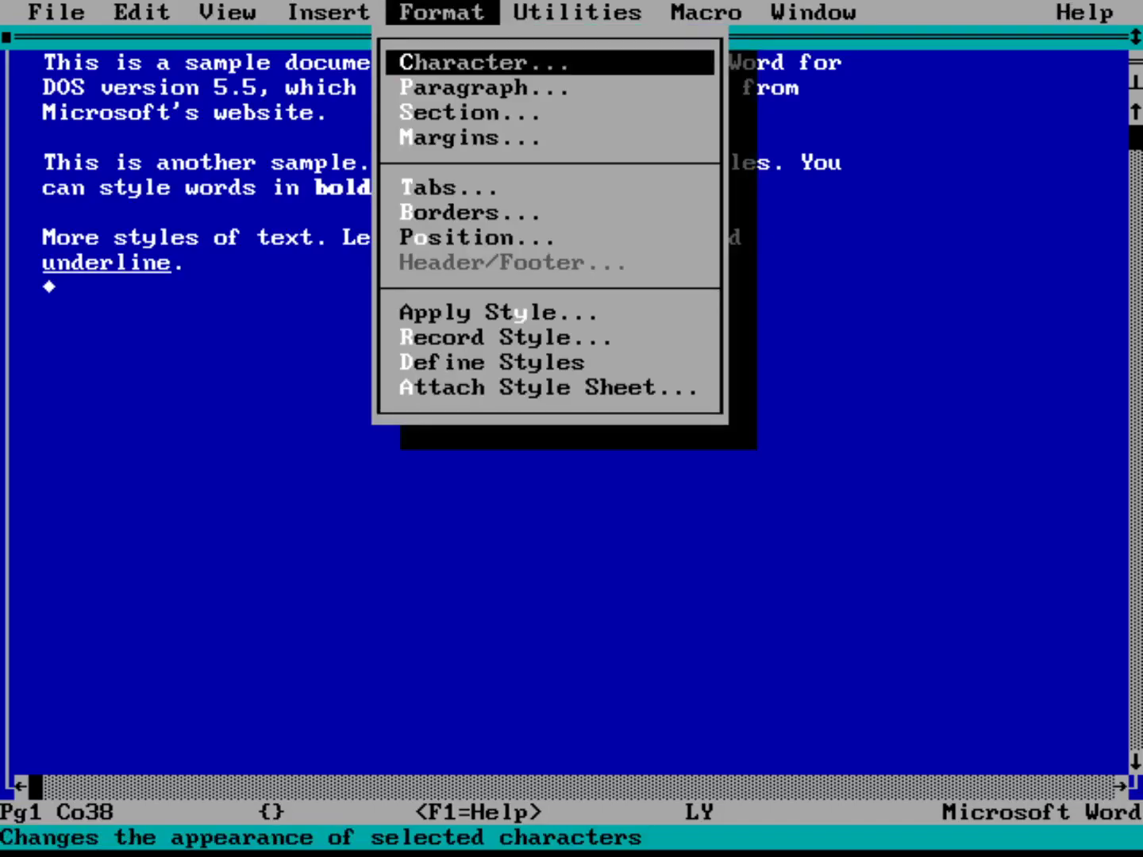
{"action": "key", "text": "Return"}
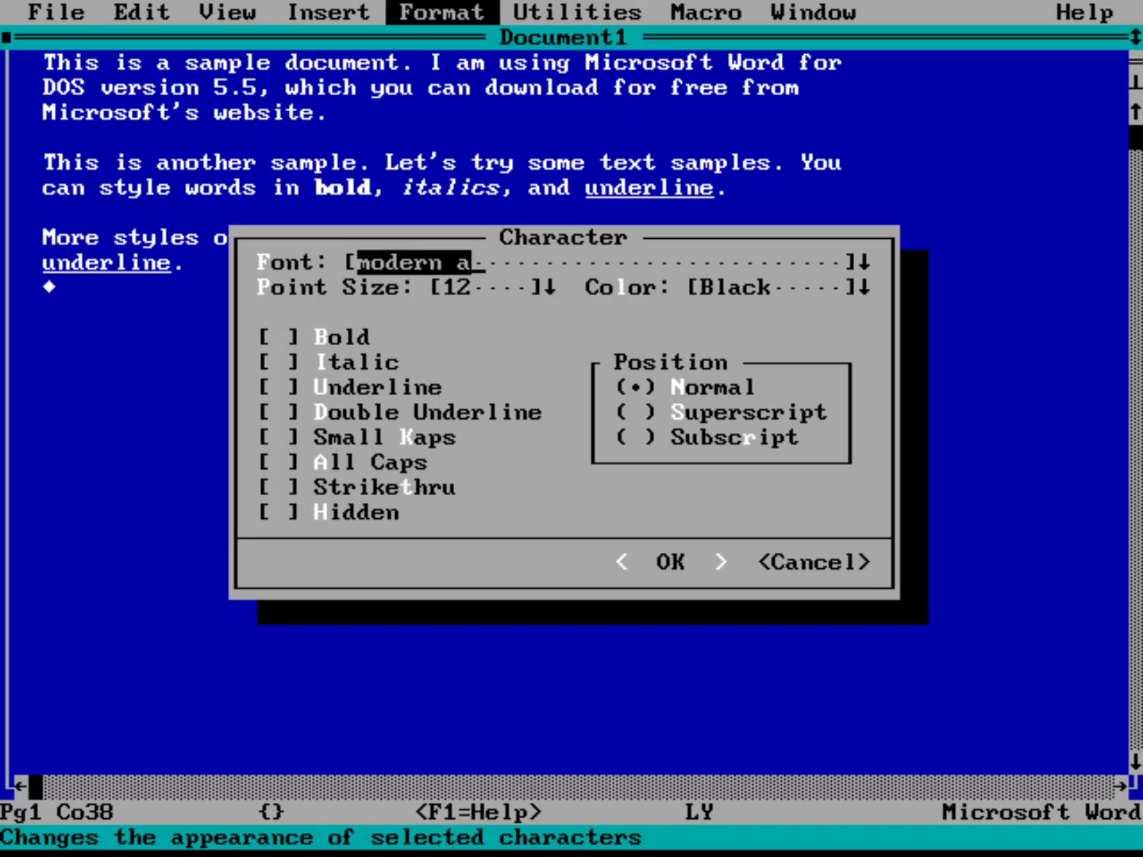
{"action": "key", "text": "Tab"}
{"action": "key", "text": "Tab"}
{"action": "key", "text": "Tab"}
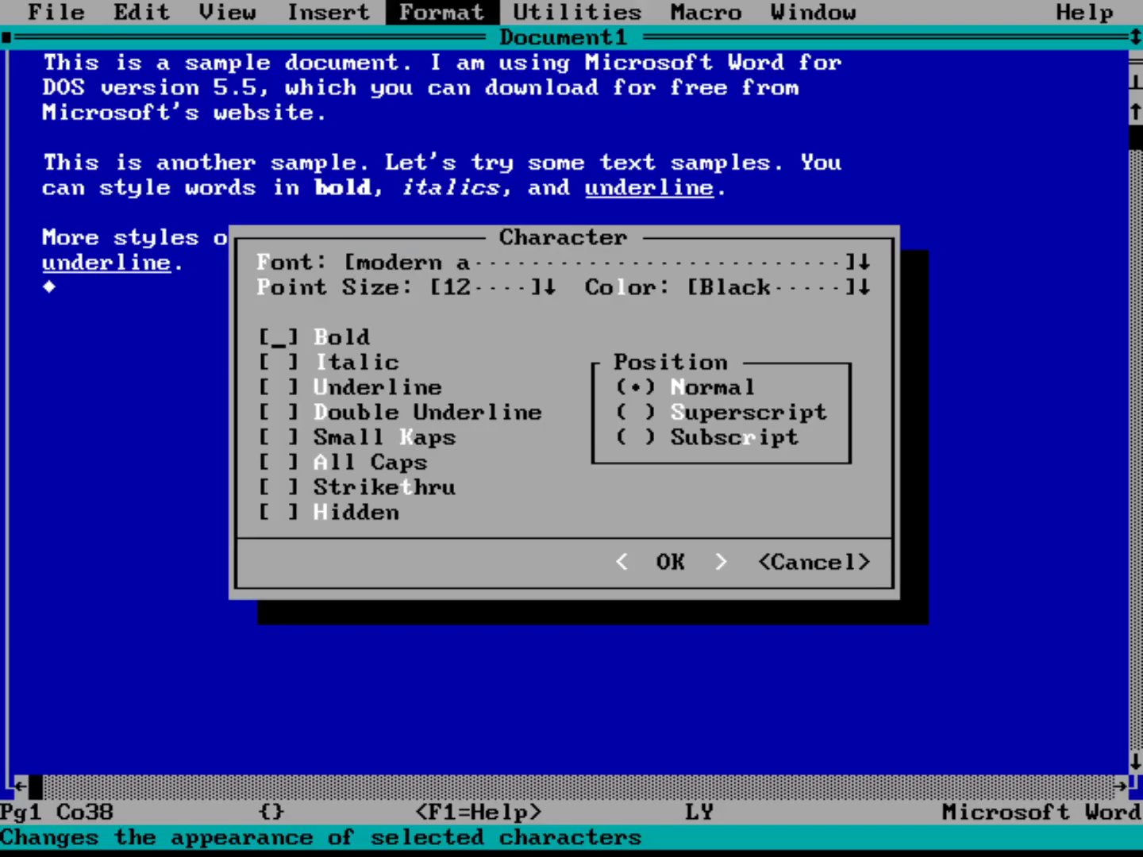
{"action": "key", "text": "Tab"}
{"action": "key", "text": "space"}
{"action": "key", "text": "Return"}
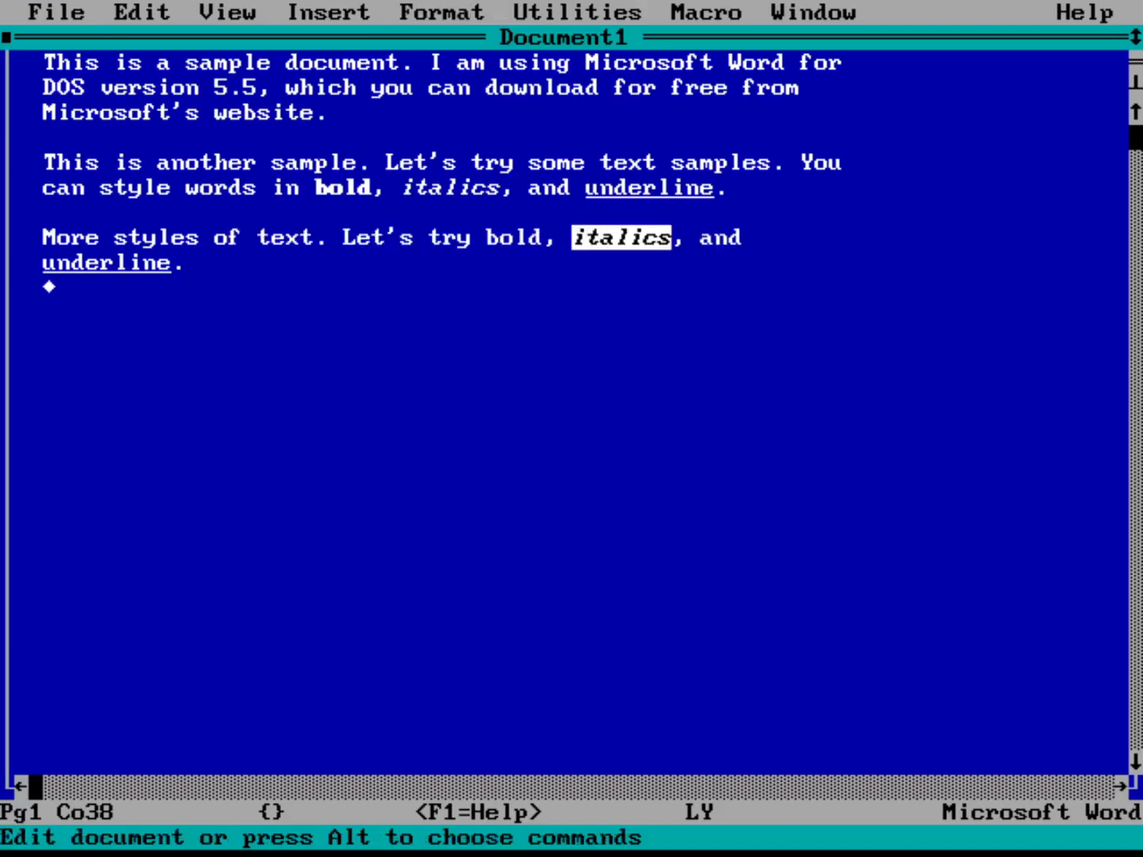
Step: Make the word 'bold' bold with Ctrl+B
{"action": "key", "text": "Left"}
{"action": "key", "text": "Left"}
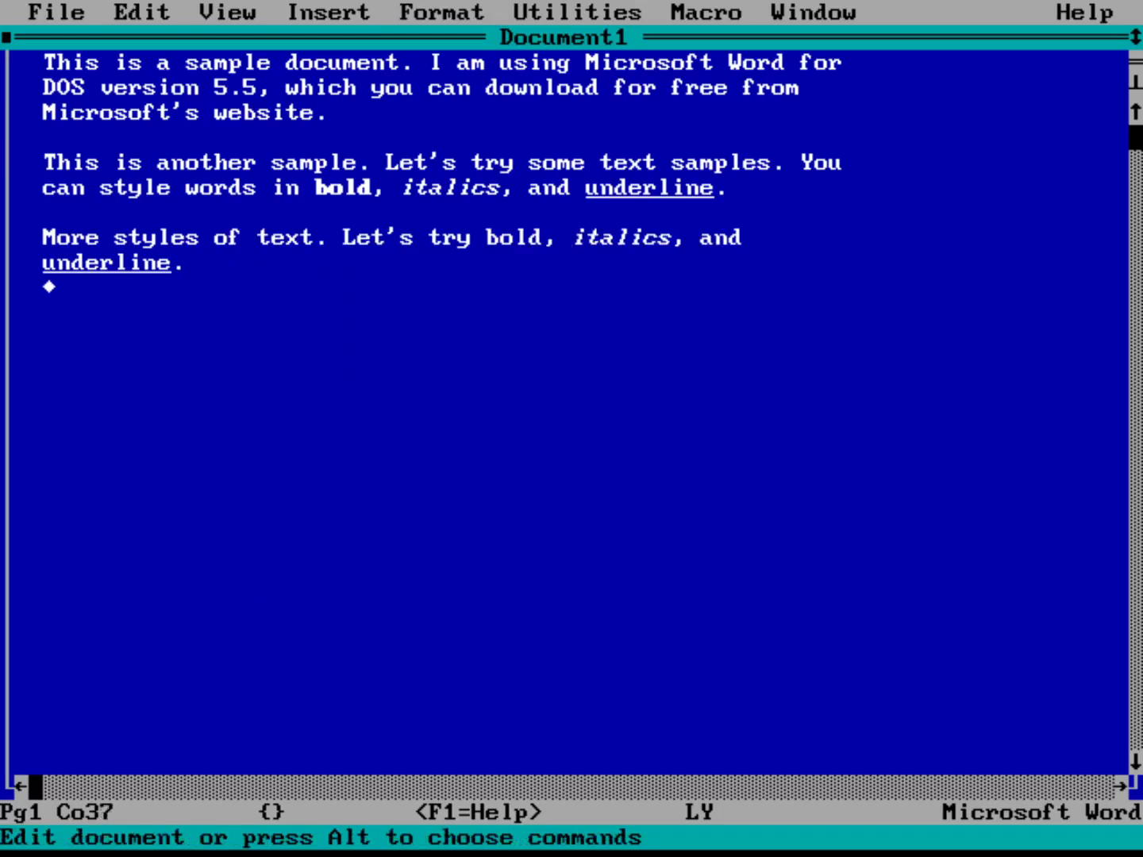
{"action": "key", "text": "ctrl+shift+Left"}
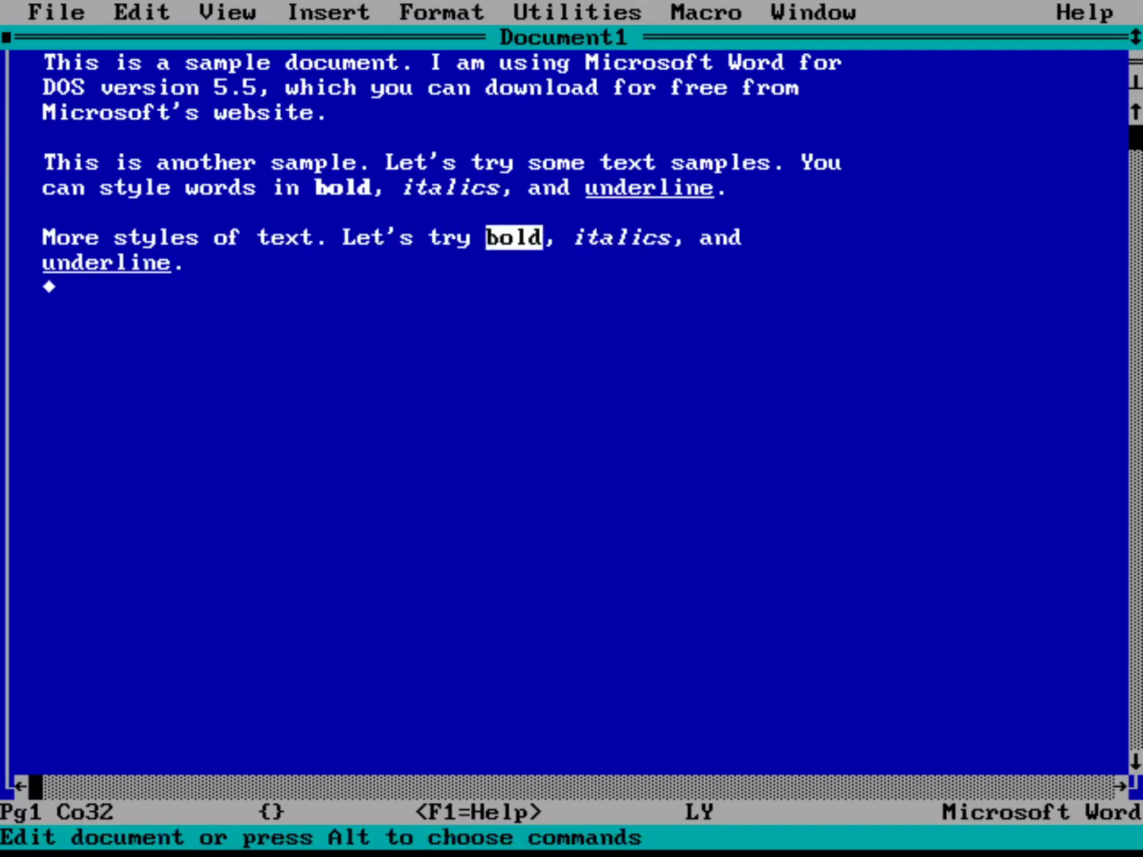
{"action": "key", "text": "ctrl+b"}
{"action": "key", "text": "Down"}
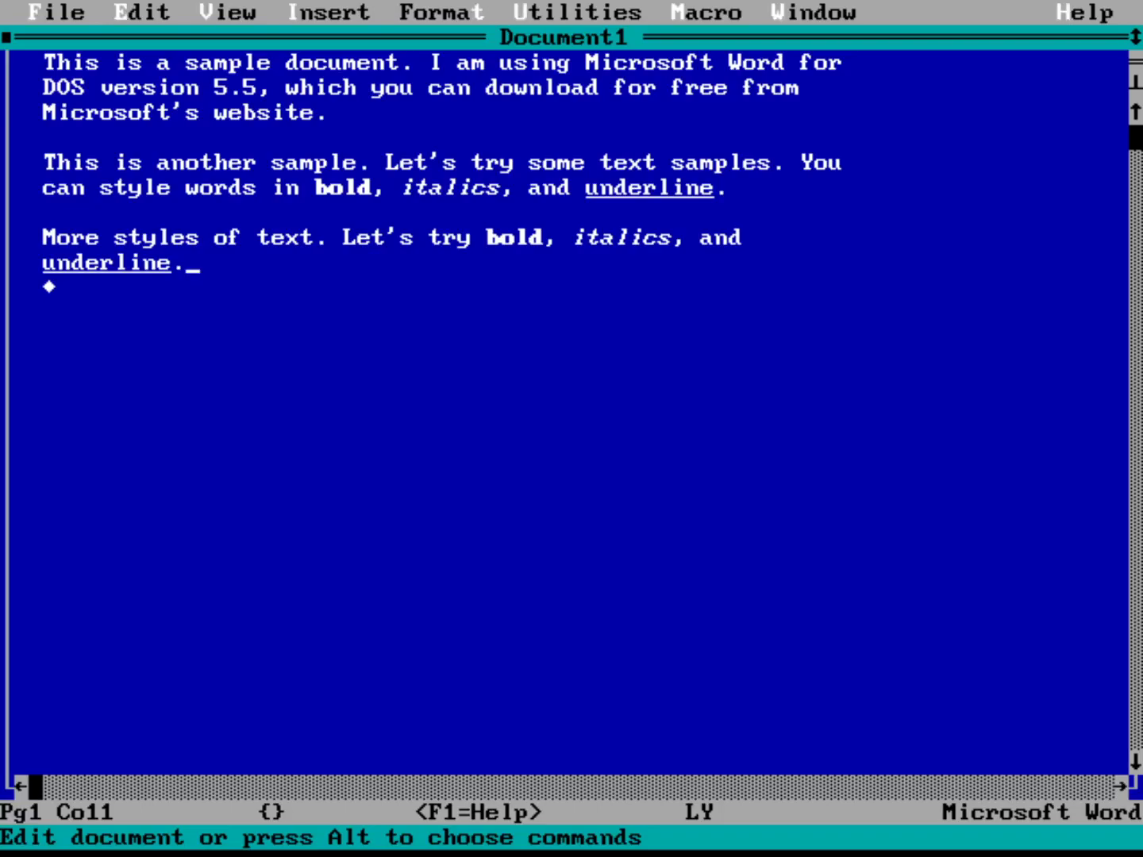
Step: Change the Preferences display mode to Graphics, 30 Lines, 80 Columns
{"action": "key", "text": "alt+v"}
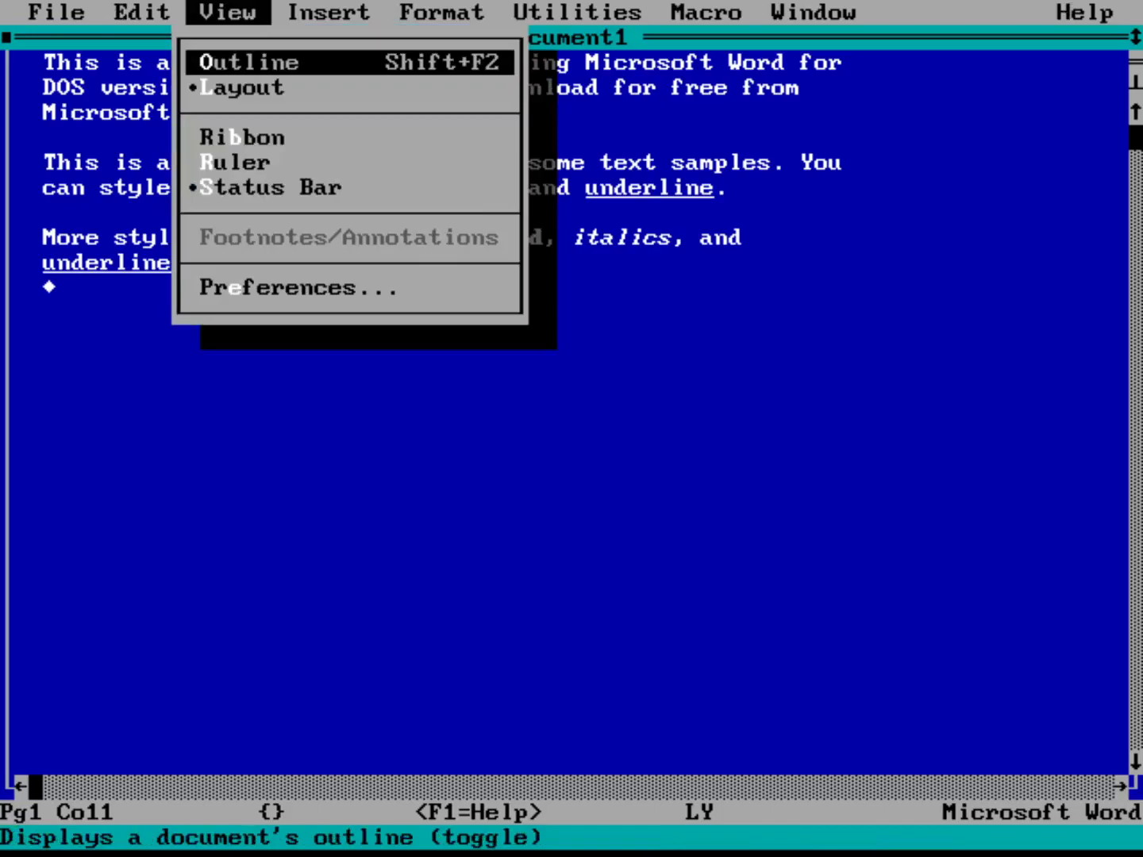
{"action": "key", "text": "e"}
{"action": "key", "text": "alt+d"}
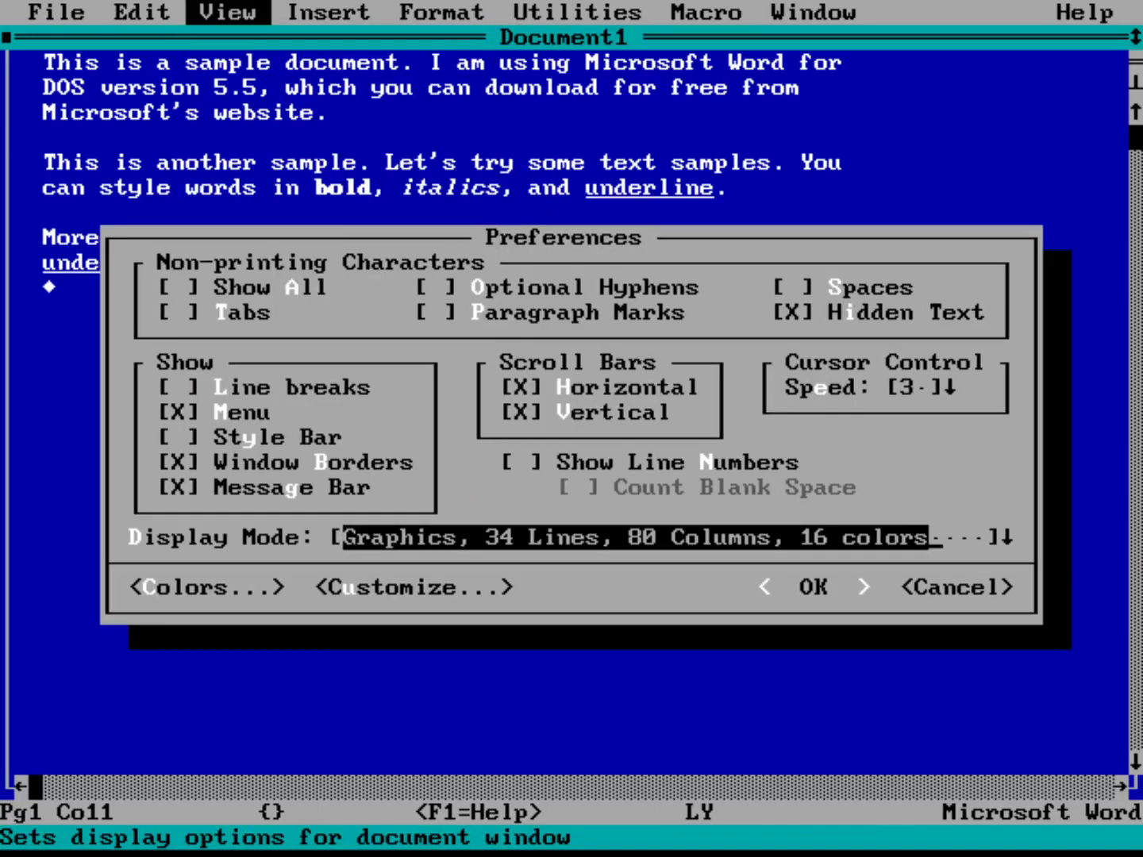
{"action": "key", "text": "Up"}
{"action": "key", "text": "Return"}
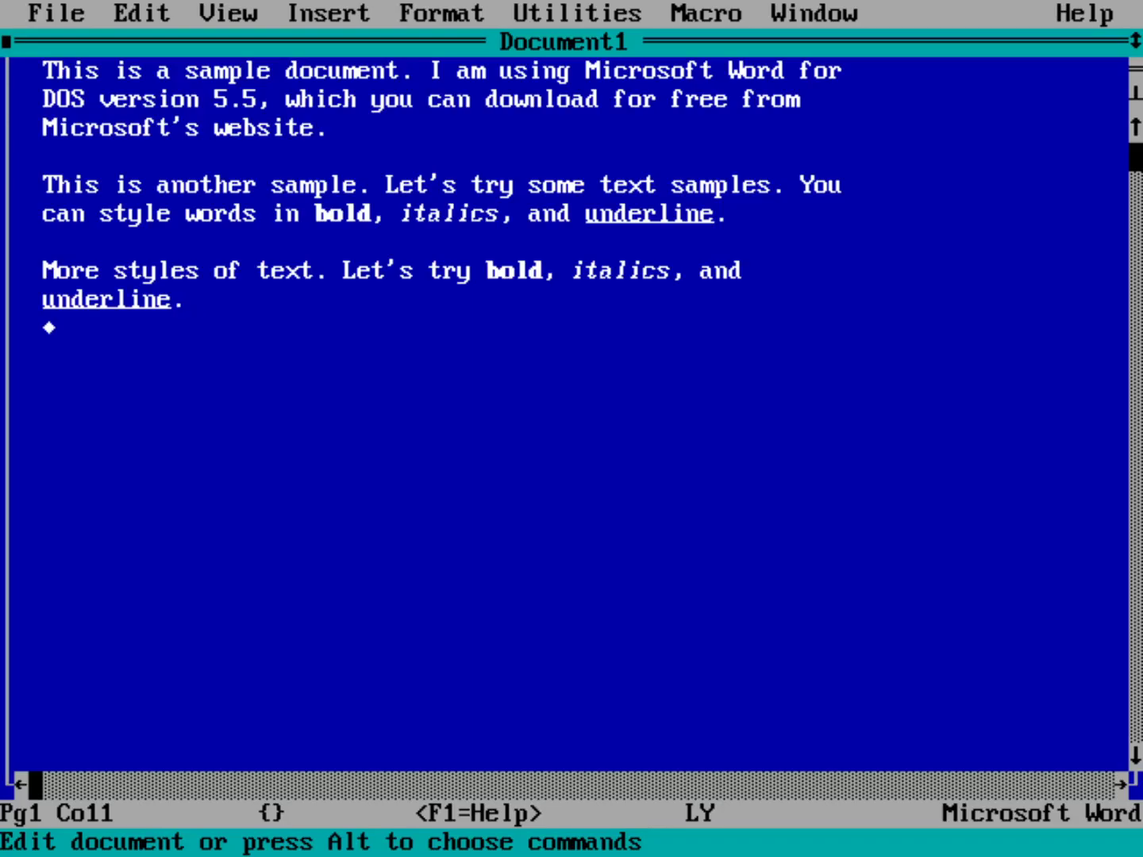
Step: Close Document1, discarding its changes without saving
{"action": "key", "text": "alt"}
{"action": "key", "text": "f"}
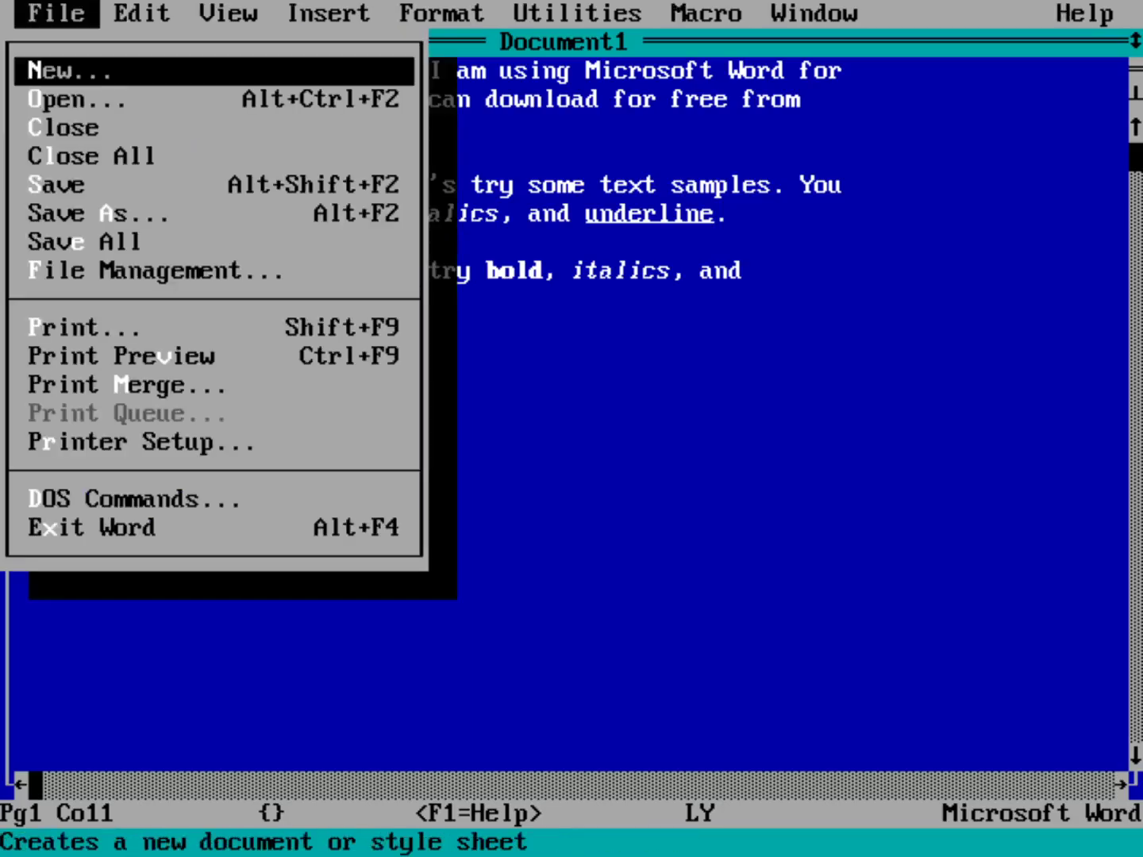
{"action": "key", "text": "Down"}
{"action": "key", "text": "Down"}
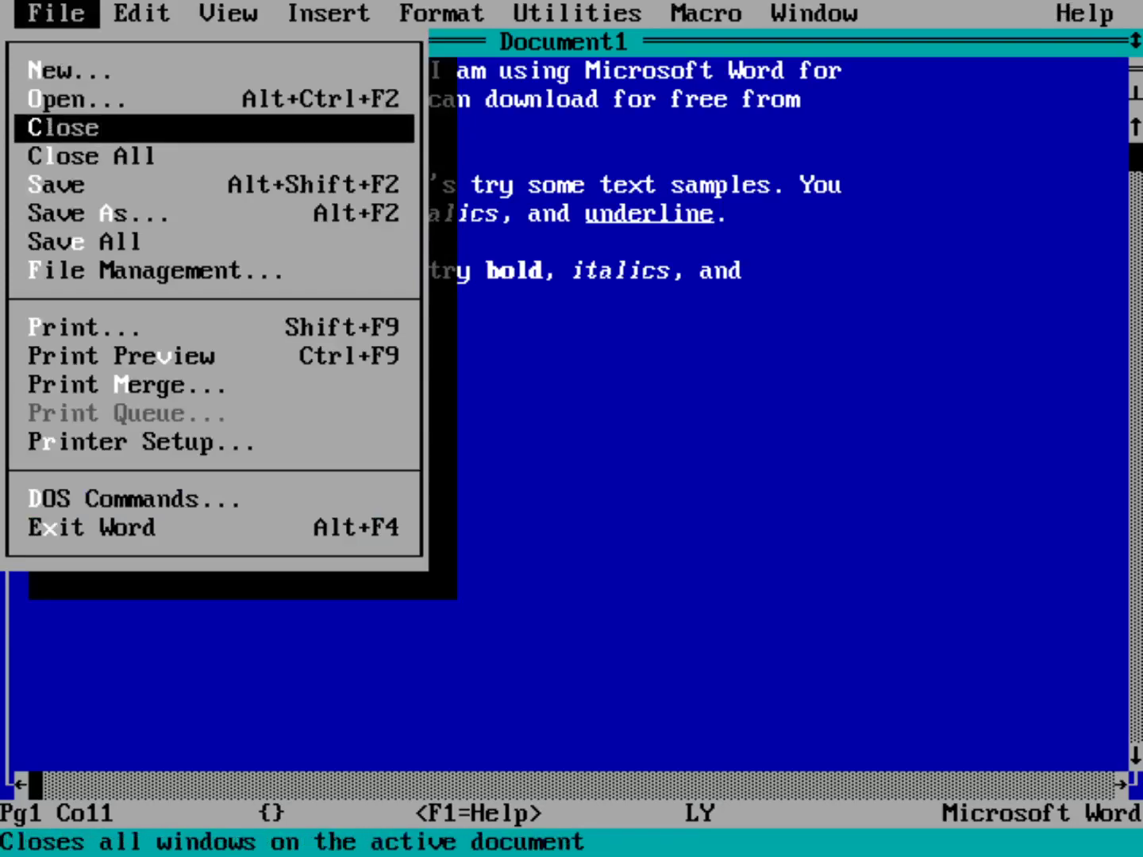
{"action": "key", "text": "Return"}
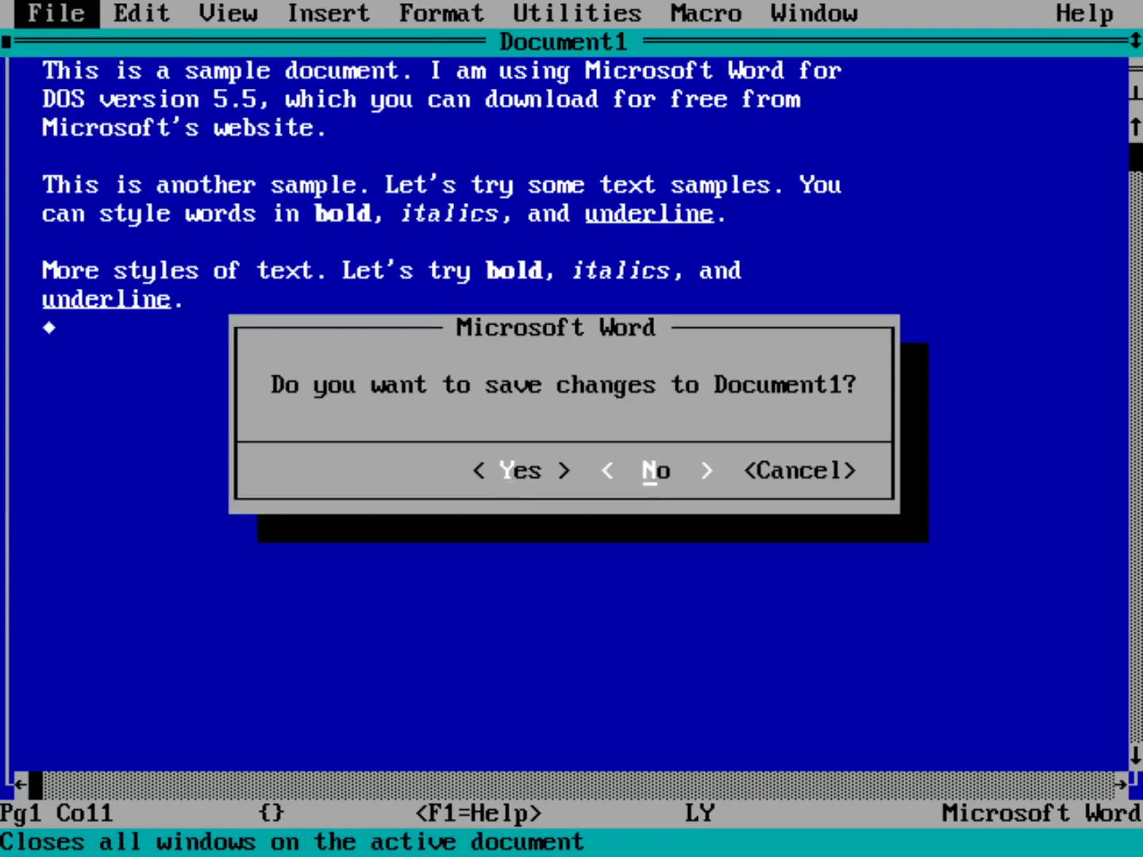
{"action": "key", "text": "n"}
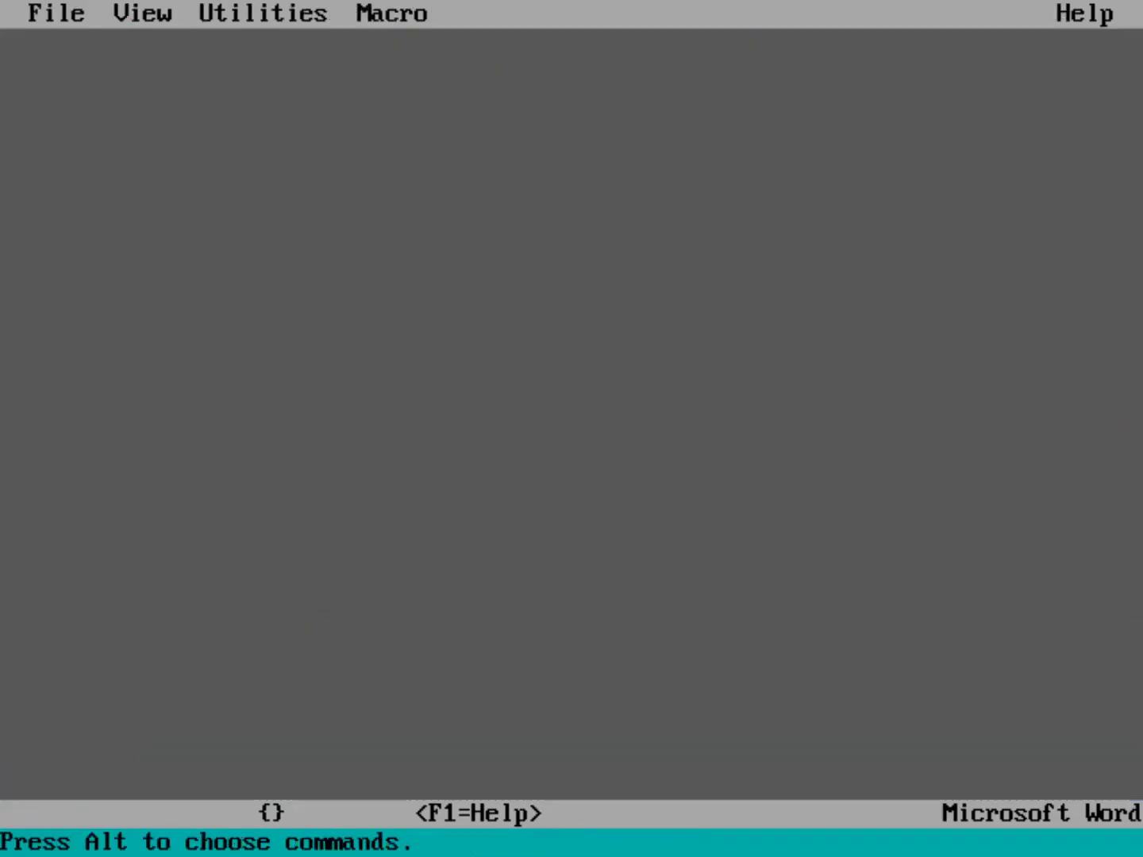
Step: Create a new blank Document2 with the default Document type
{"action": "key", "text": "alt"}
{"action": "key", "text": "f"}
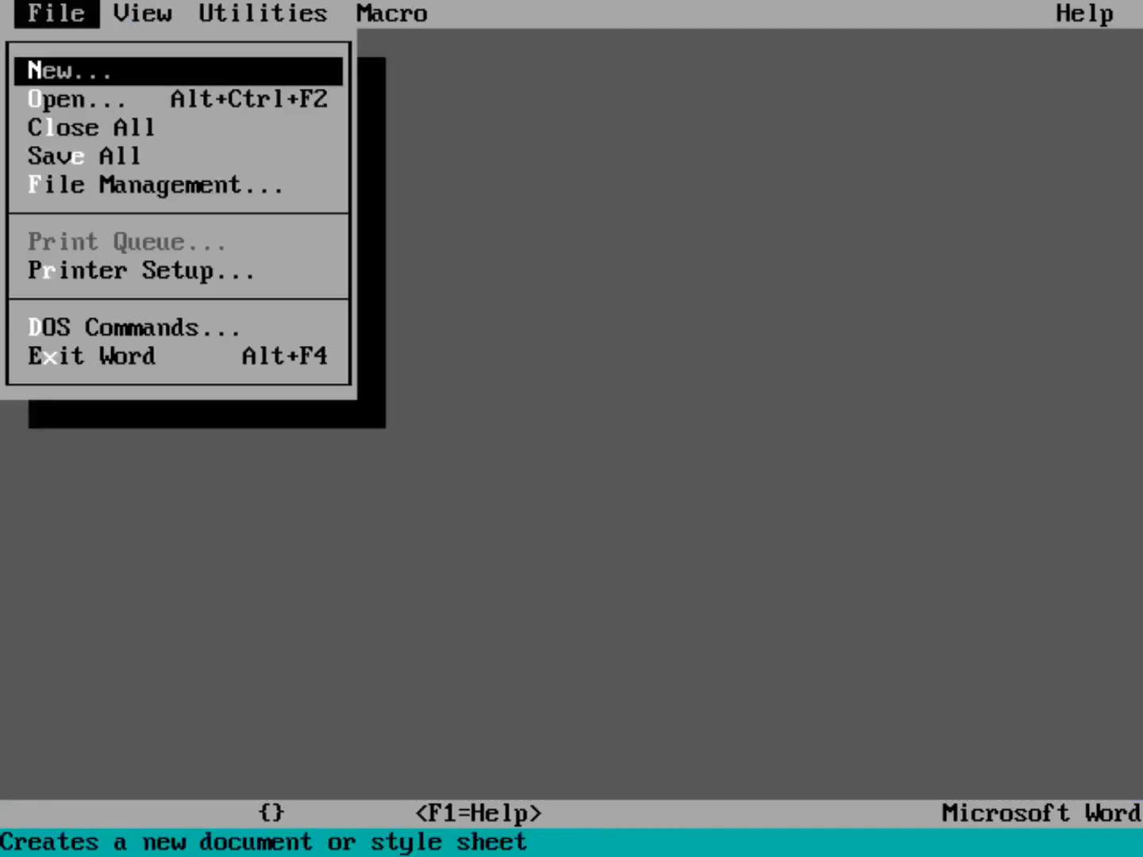
{"action": "key", "text": "Return"}
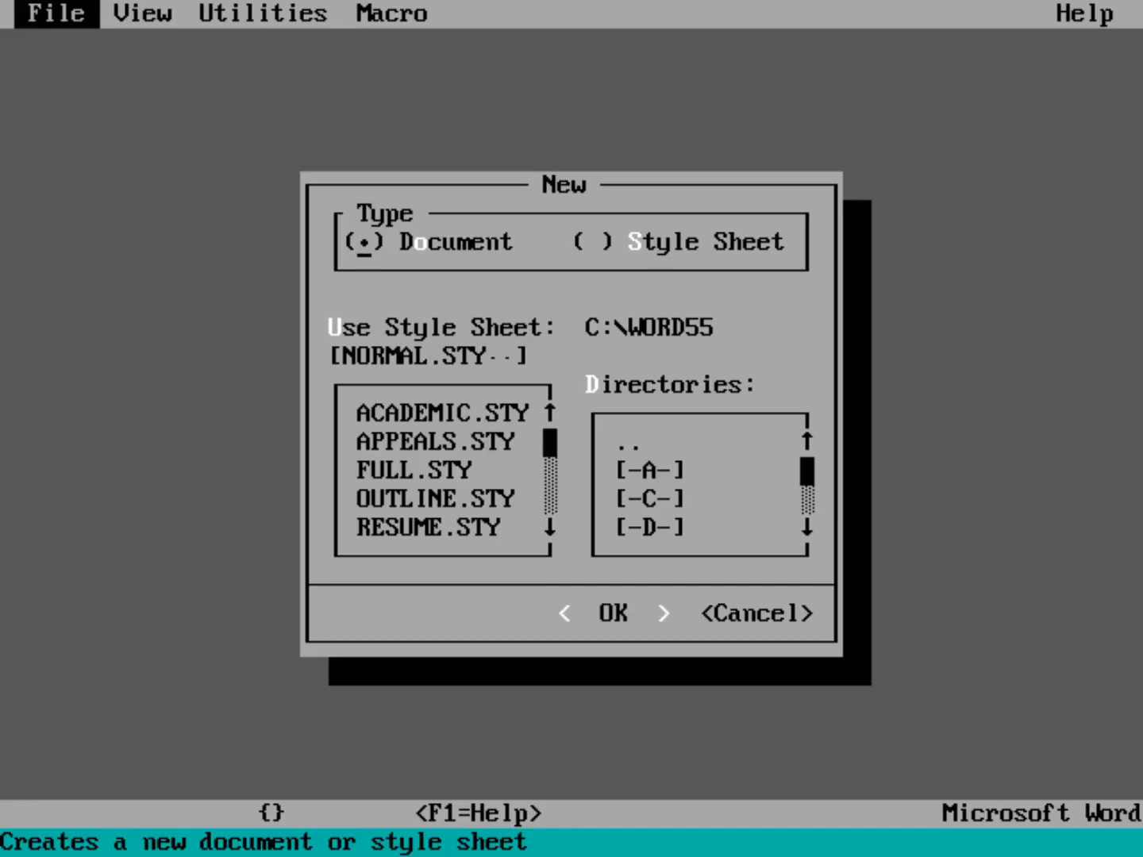
{"action": "key", "text": "Return"}
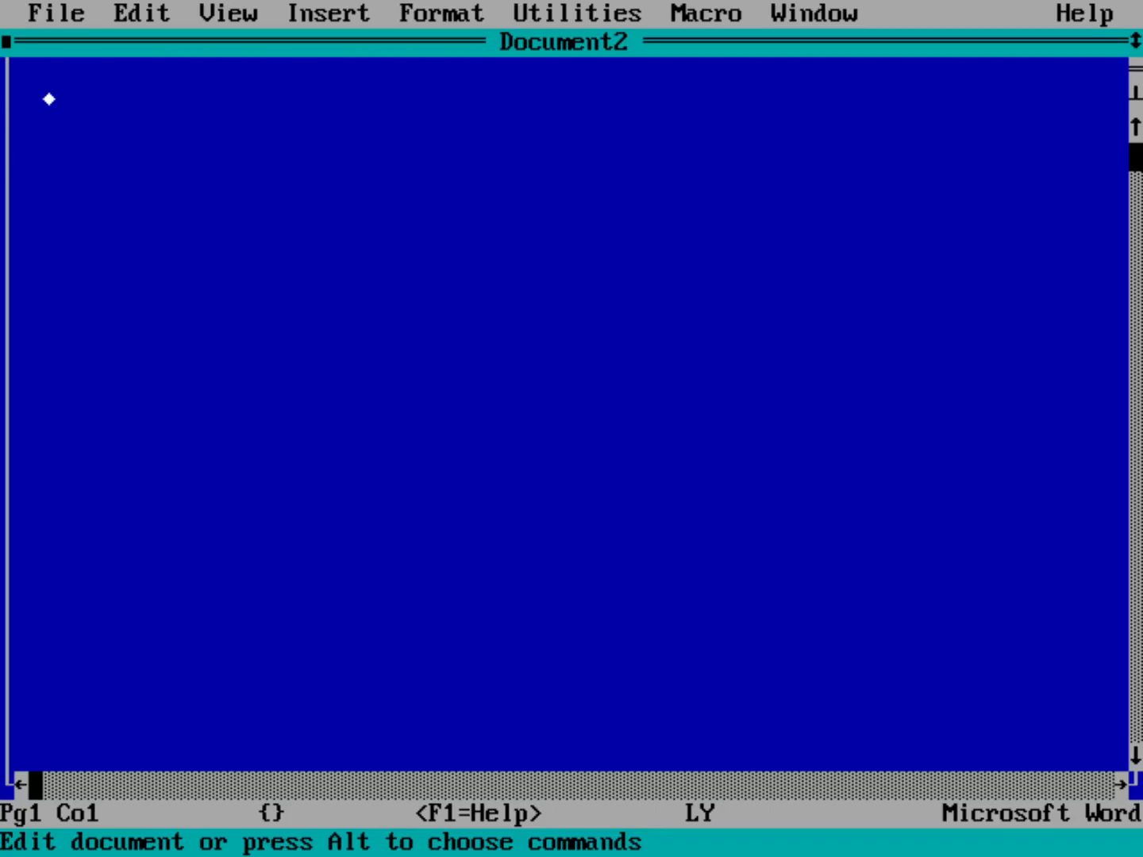
{"action": "key", "text": "alt"}
{"action": "key", "text": "t"}
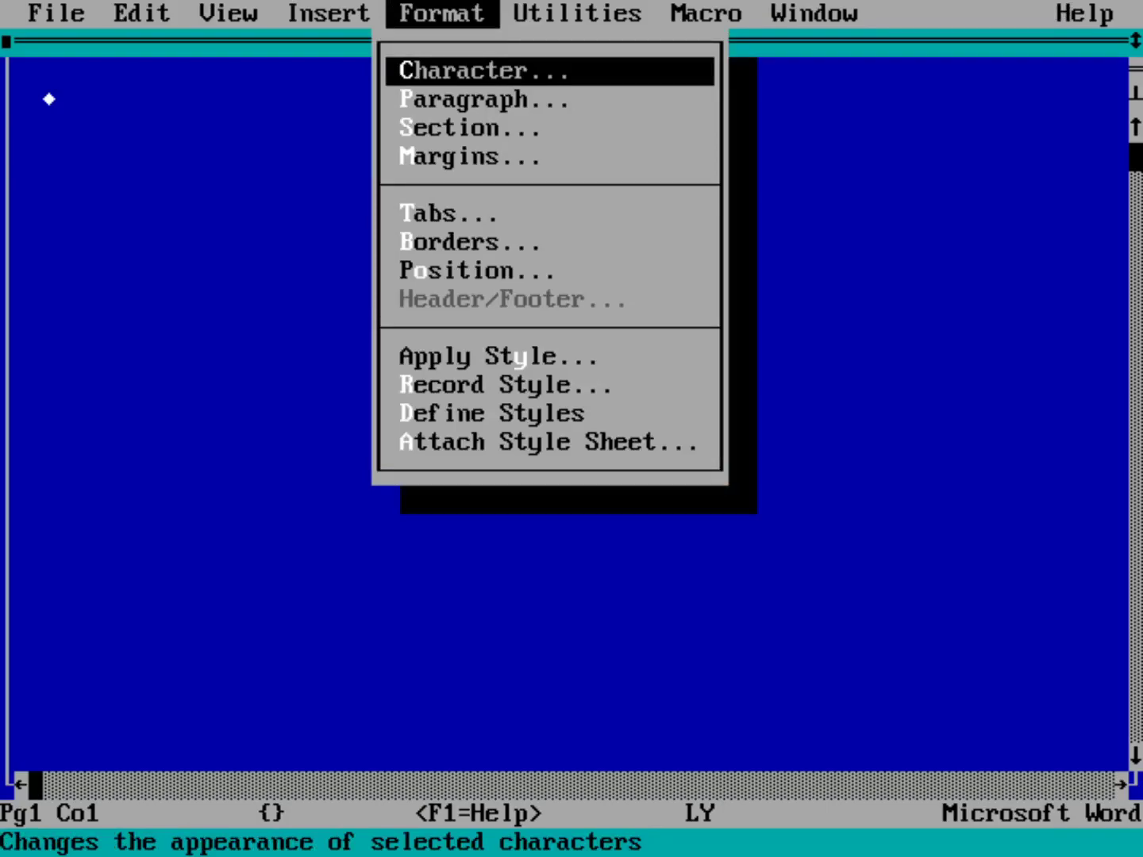
{"action": "key", "text": "Down"}
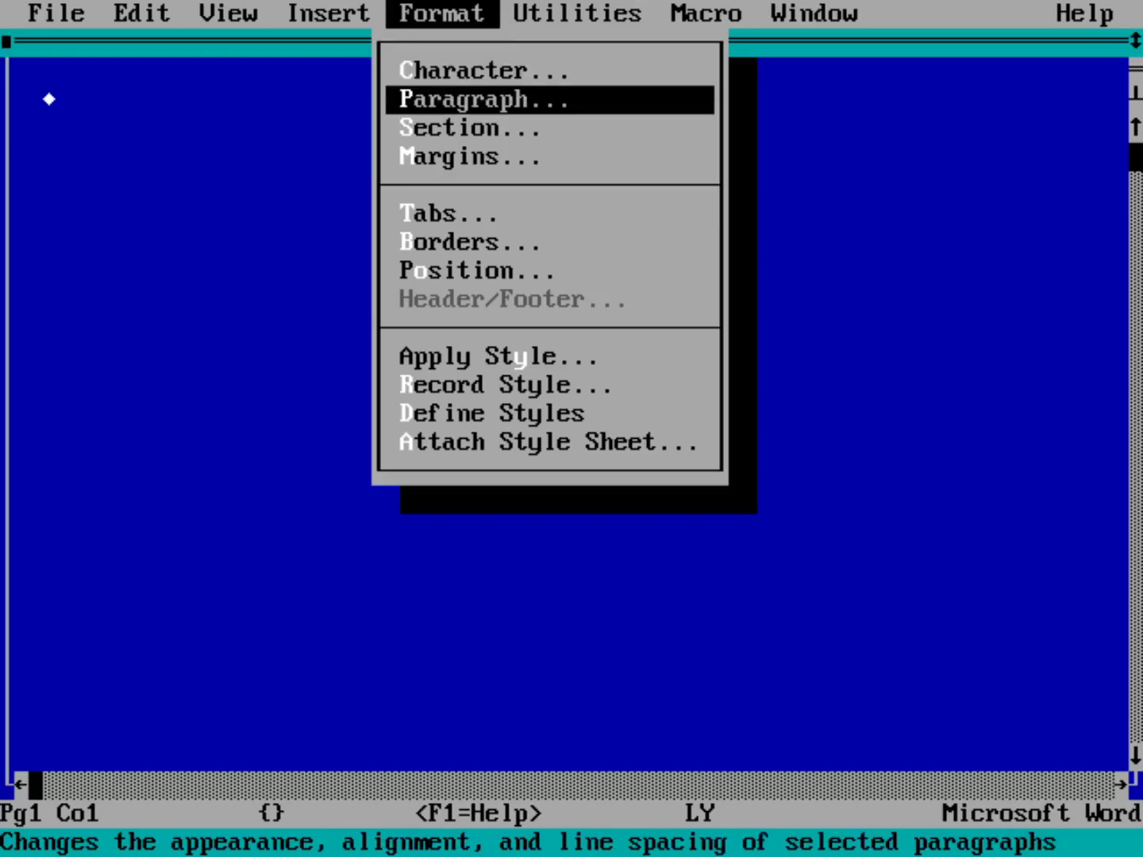
{"action": "key", "text": "Return"}
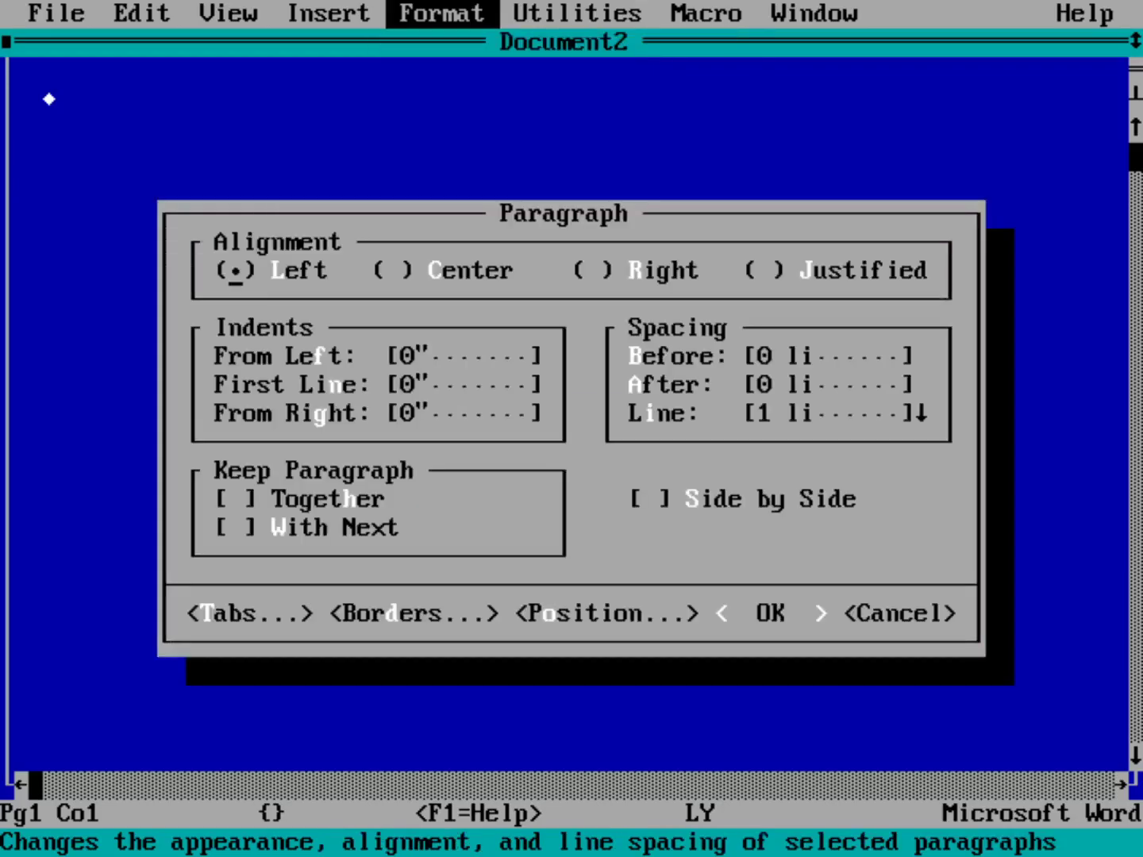
{"action": "key", "text": "Escape"}
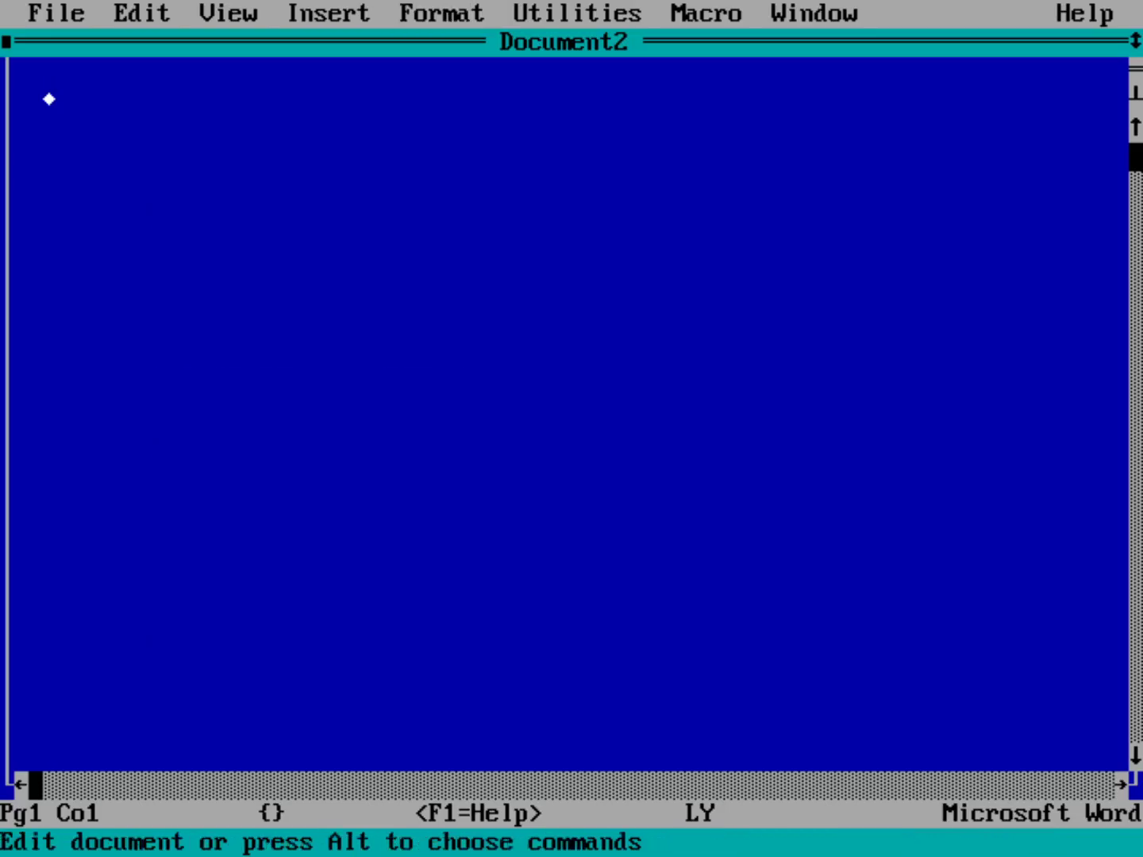
{"action": "key", "text": "alt"}
{"action": "key", "text": "t"}
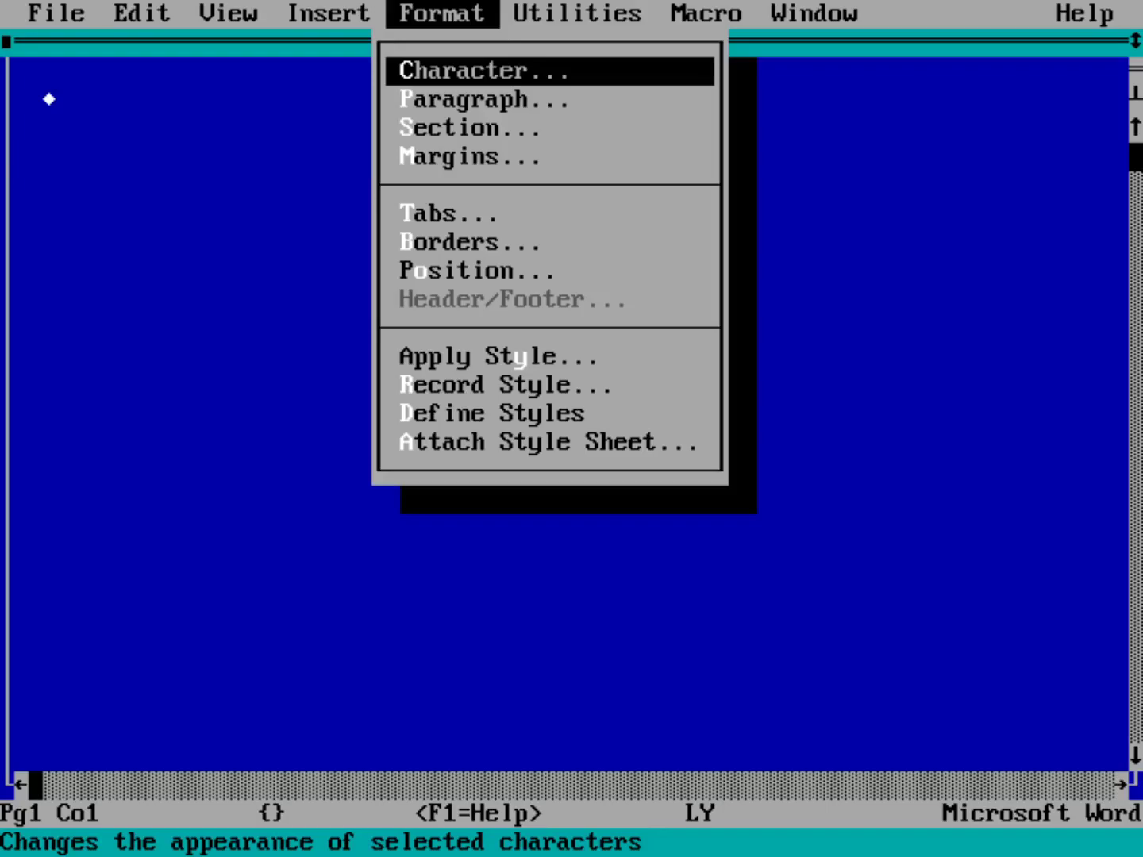
{"action": "key", "text": "Down"}
{"action": "key", "text": "Down"}
{"action": "key", "text": "Down"}
{"action": "key", "text": "Down"}
{"action": "key", "text": "Down"}
{"action": "key", "text": "Down"}
{"action": "key", "text": "Down"}
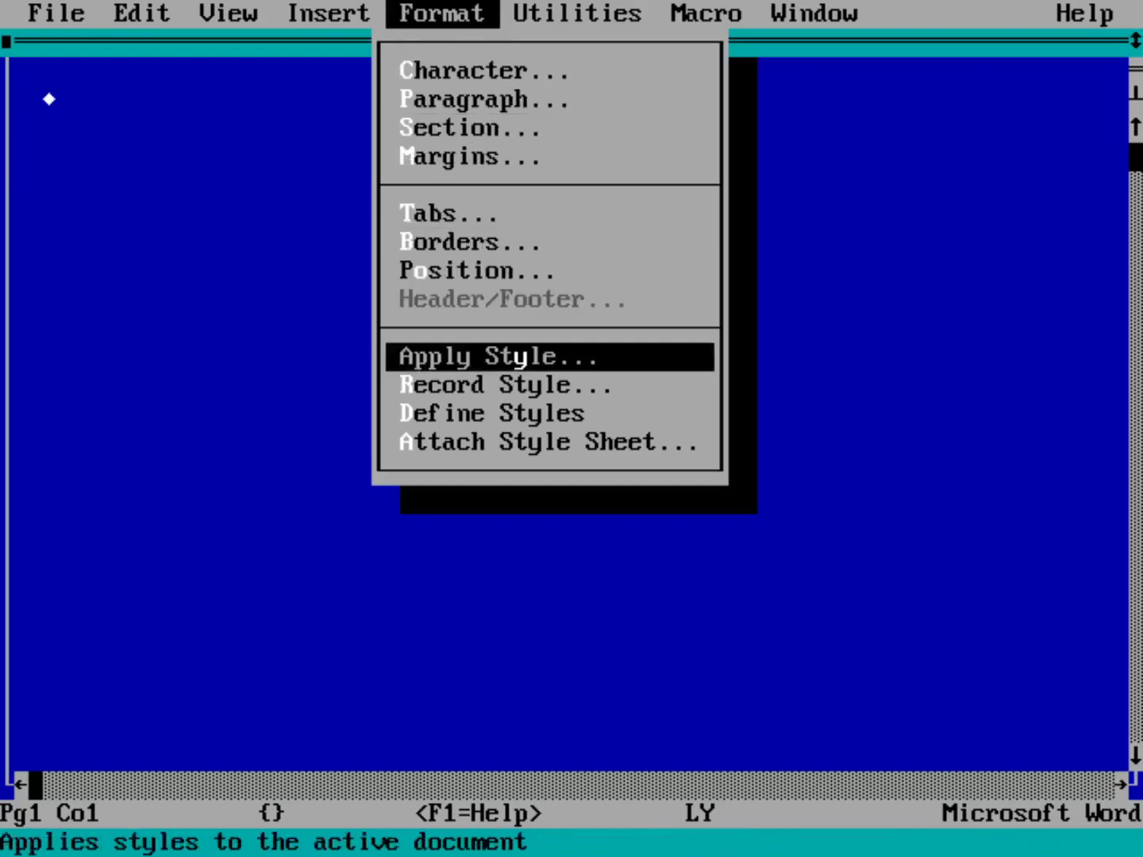
{"action": "key", "text": "Return"}
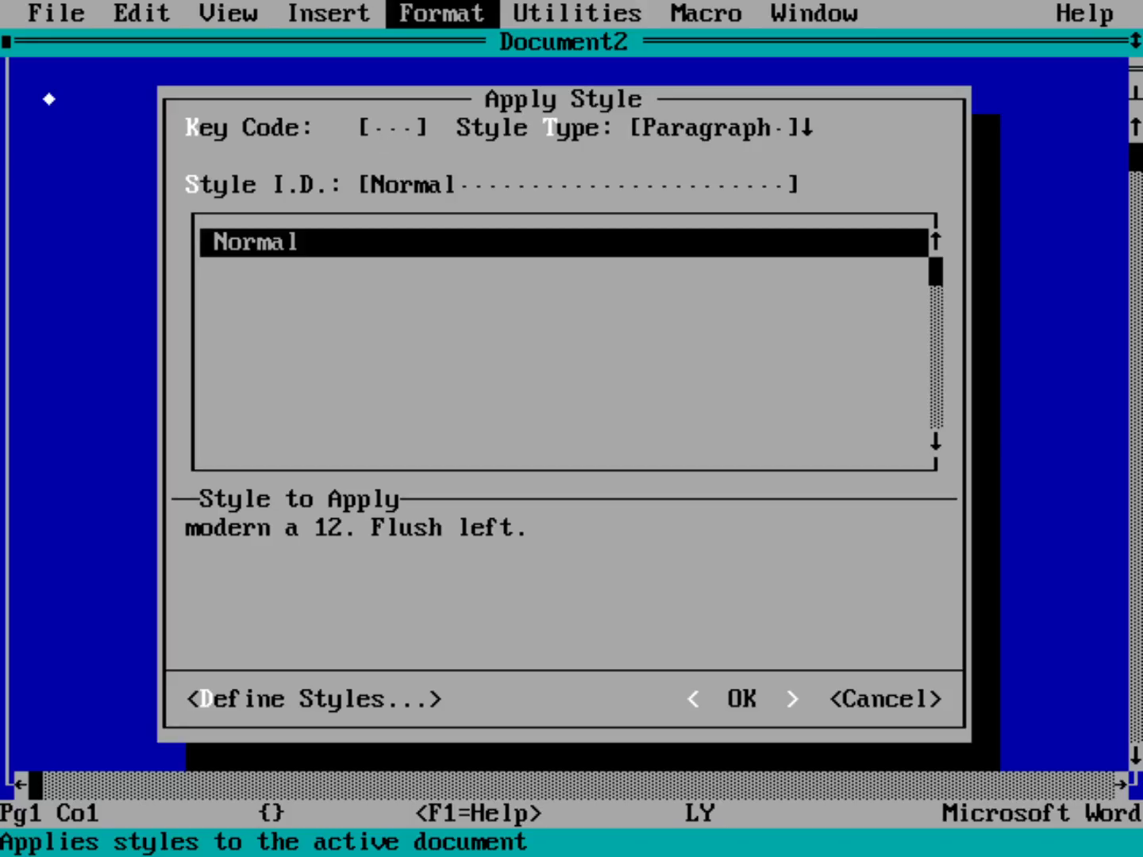
{"action": "key", "text": "Escape"}
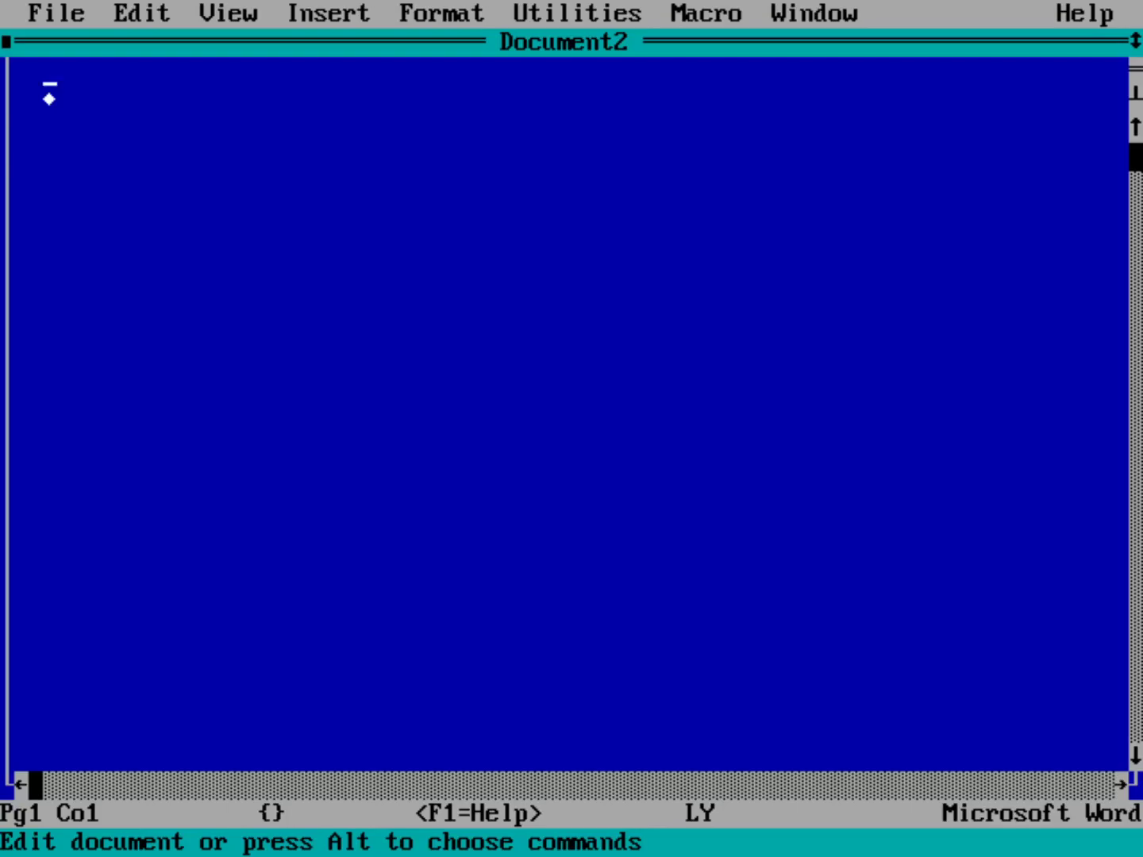
{"action": "key", "text": "alt"}
{"action": "key", "text": "t"}
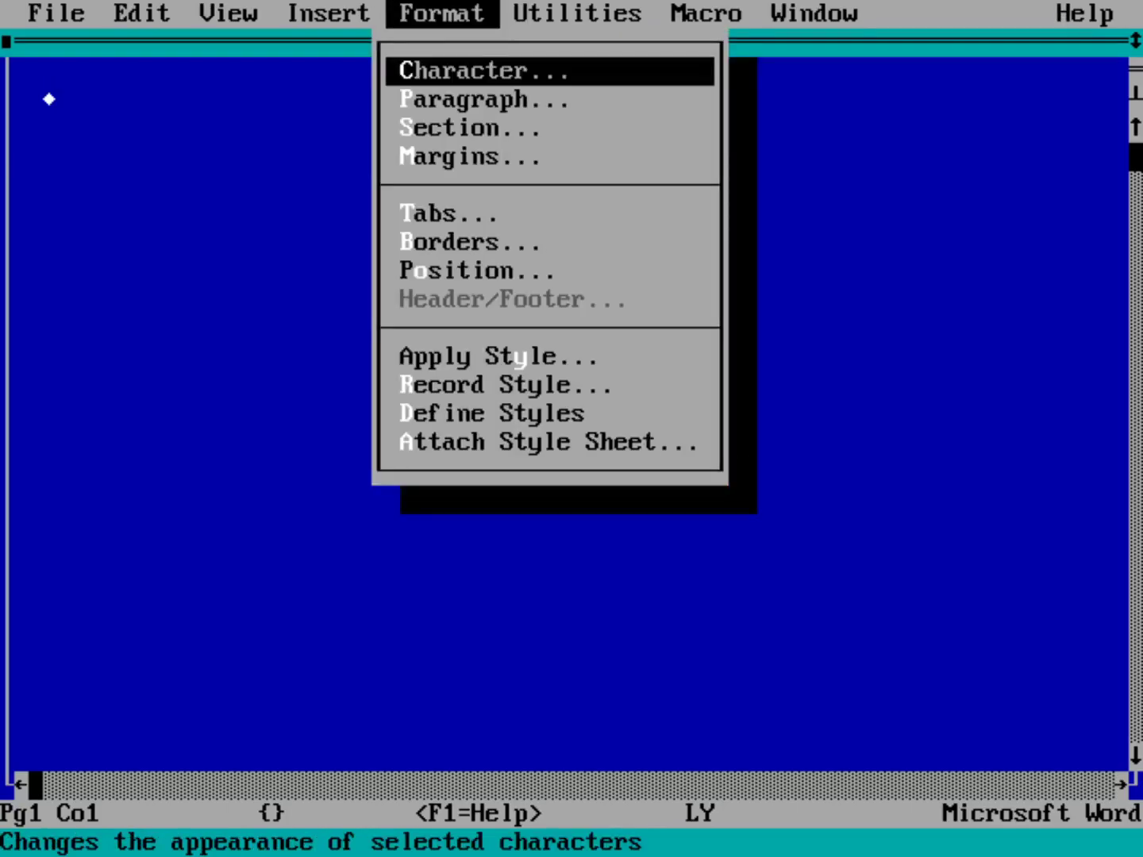
Step: Attach the ACADEMIC.STY style sheet to Document2
{"action": "key", "text": "Down"}
{"action": "key", "text": "Down"}
{"action": "key", "text": "Down"}
{"action": "key", "text": "Down"}
{"action": "key", "text": "Down"}
{"action": "key", "text": "Down"}
{"action": "key", "text": "Down"}
{"action": "key", "text": "Down"}
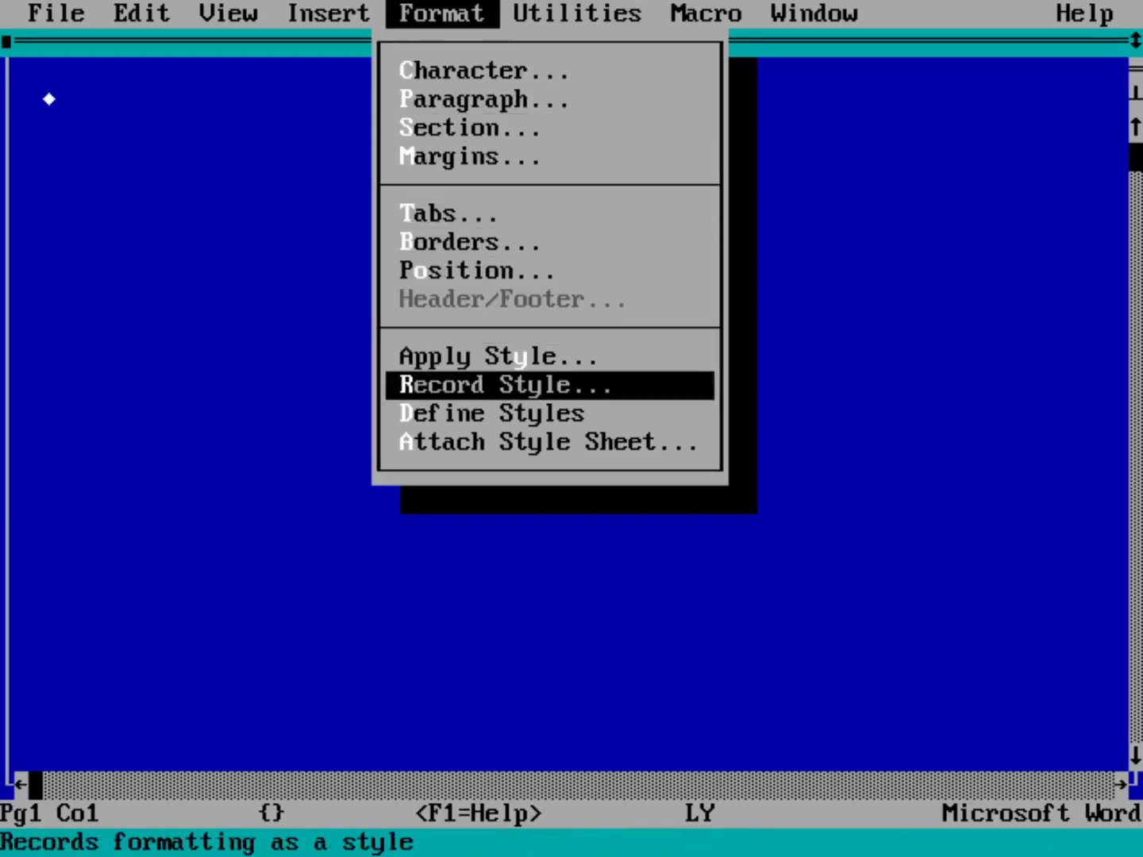
{"action": "key", "text": "Down"}
{"action": "key", "text": "Down"}
{"action": "key", "text": "Return"}
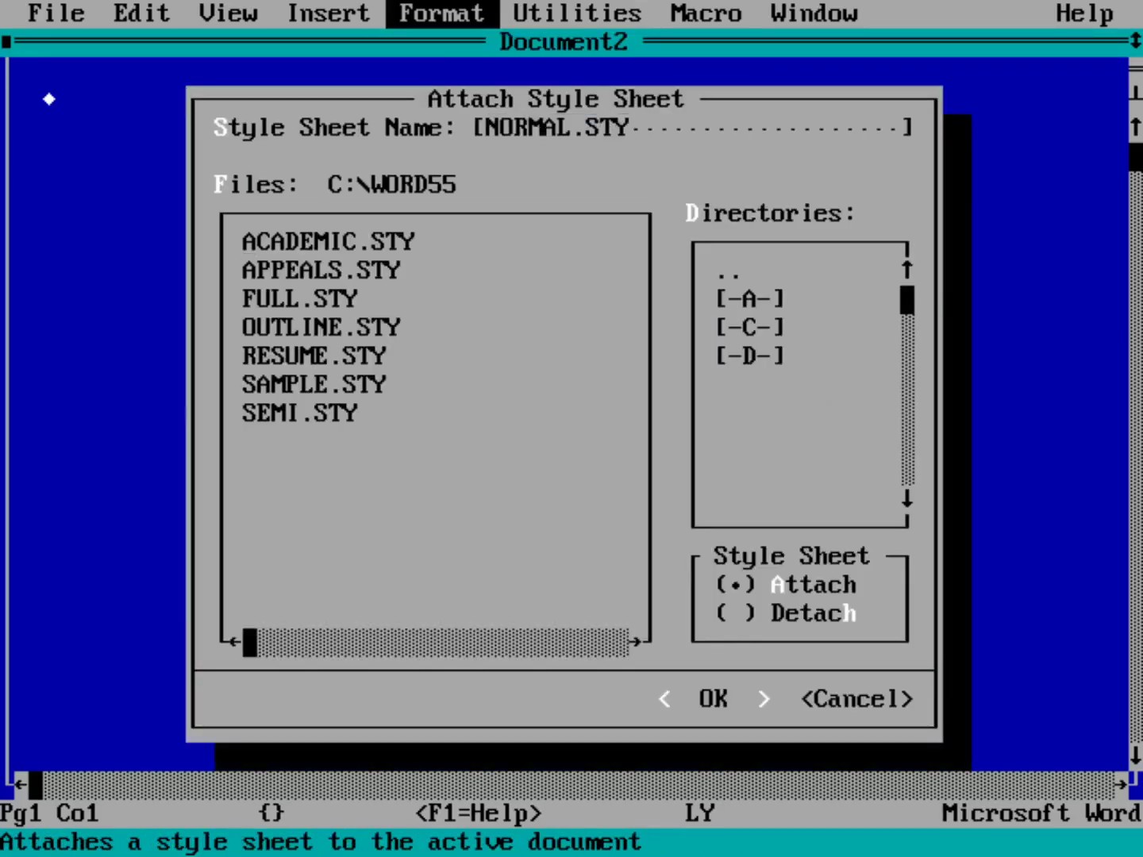
{"action": "key", "text": "Tab"}
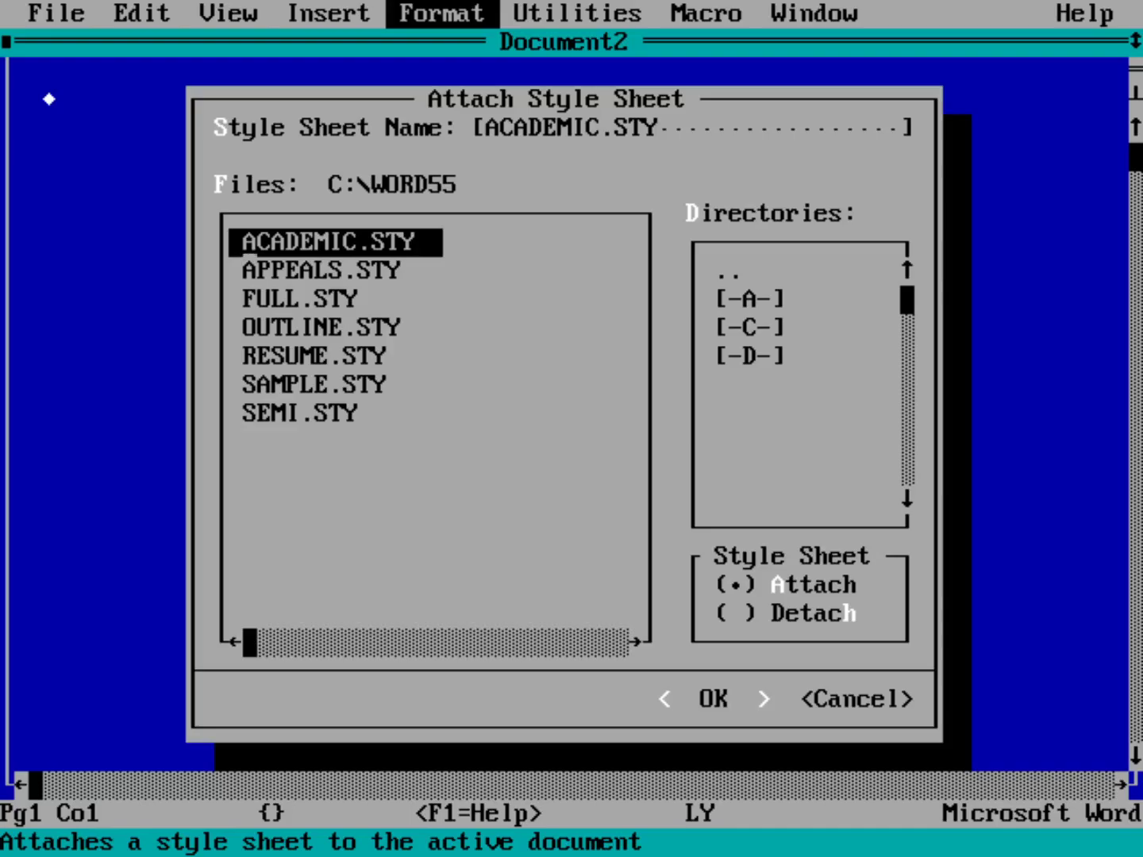
{"action": "key", "text": "Return"}
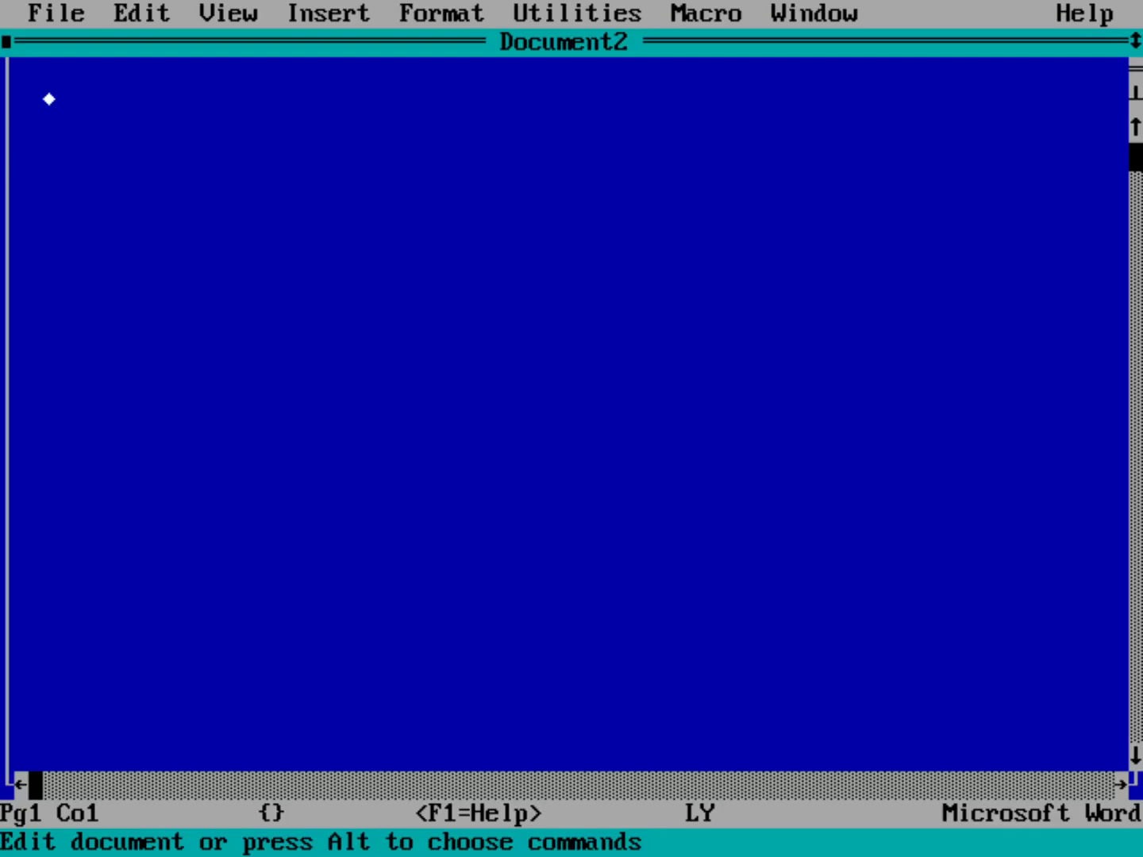
Step: Type the lines 'This is my title', 'This is the author' and 'Section 1'
{"action": "type", "text": "This is my title"}
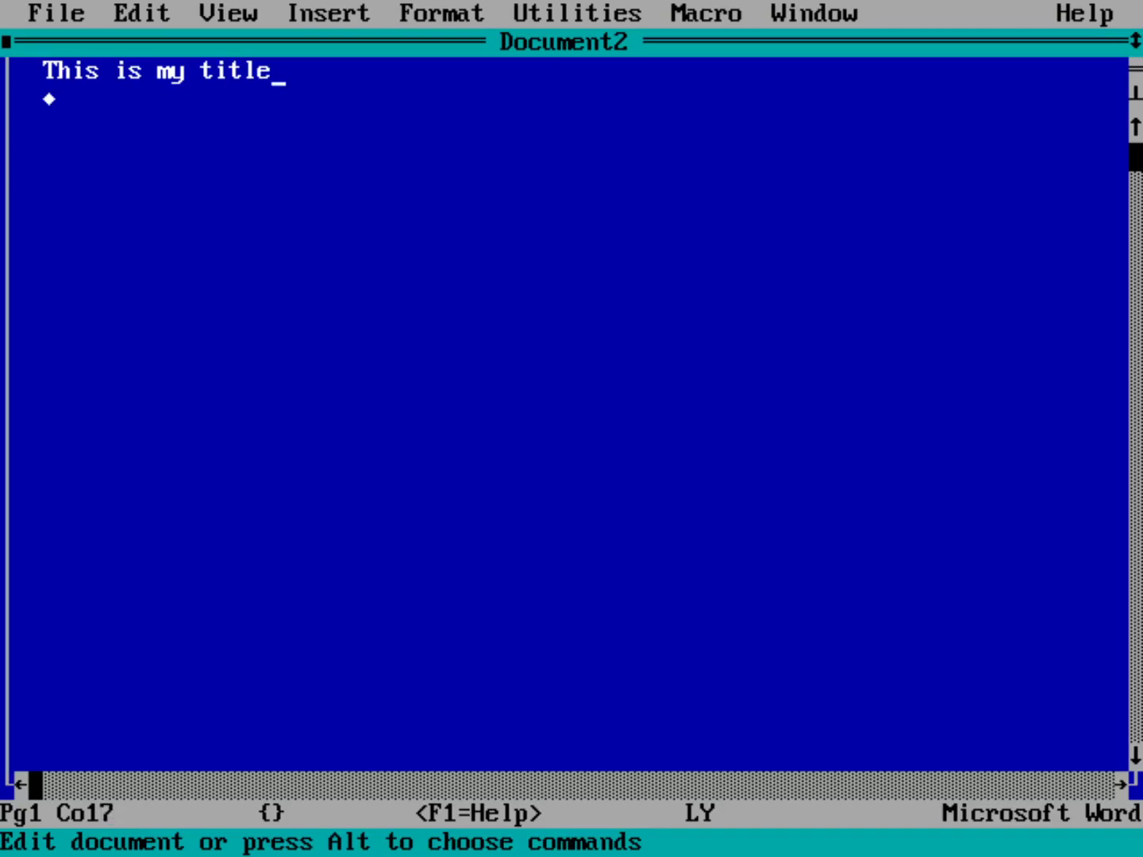
{"action": "key", "text": "Return"}
{"action": "type", "text": "This is the author"}
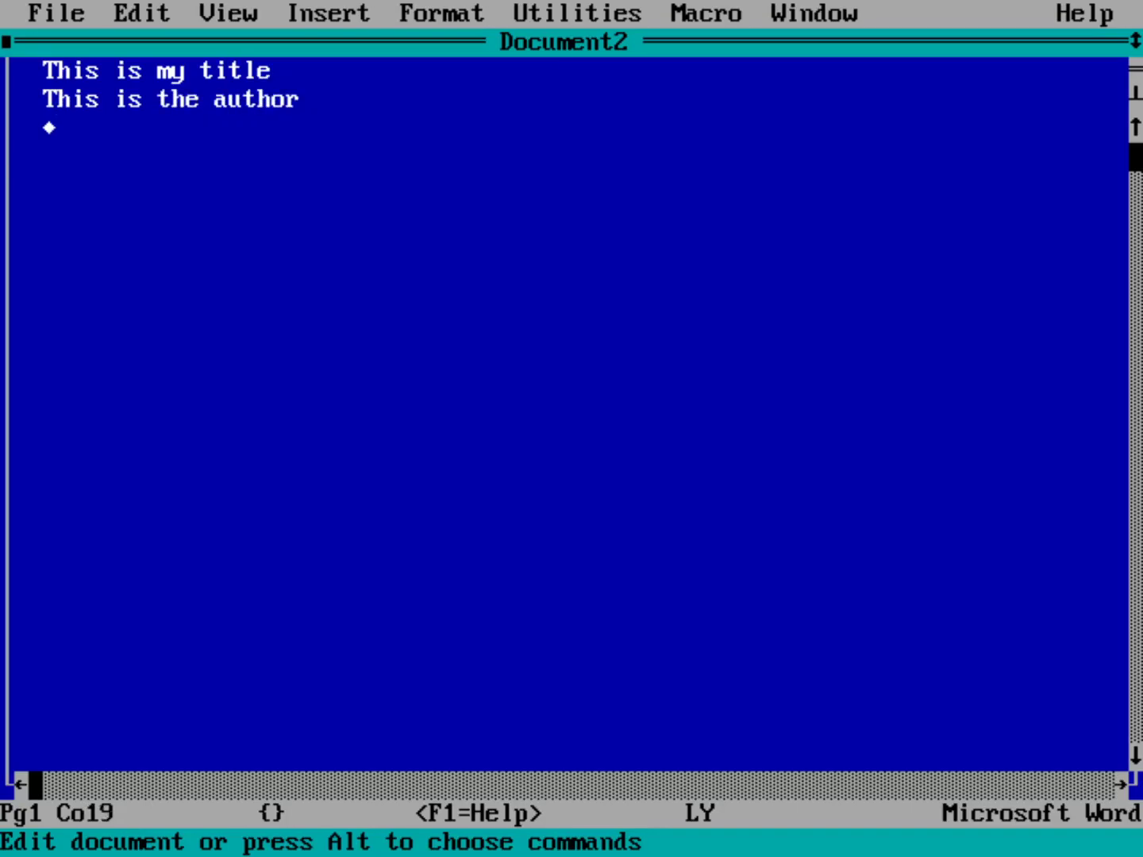
{"action": "key", "text": "Return"}
{"action": "type", "text": "Section 1"}
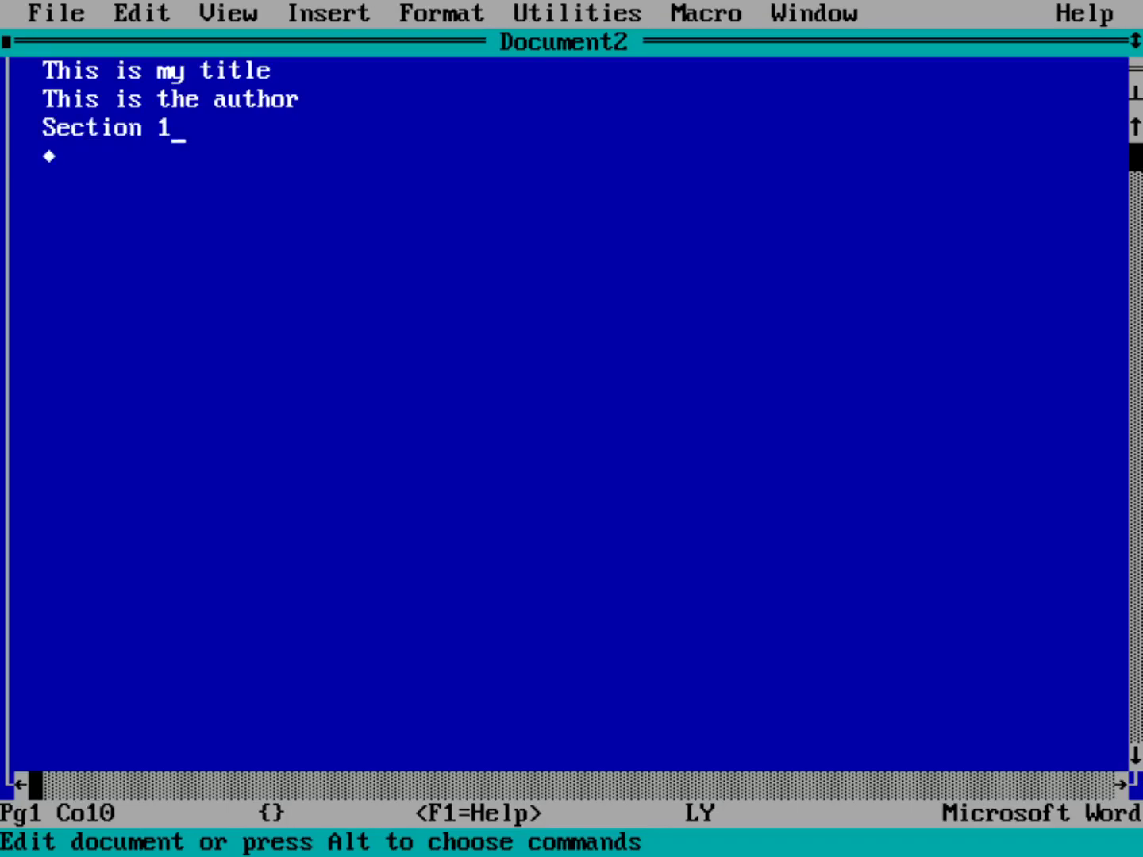
{"action": "key", "text": "Return"}
Step: Type the body sentence ending 'such as a term paper.', correcting typos
{"action": "type", "text": "This is sm"}
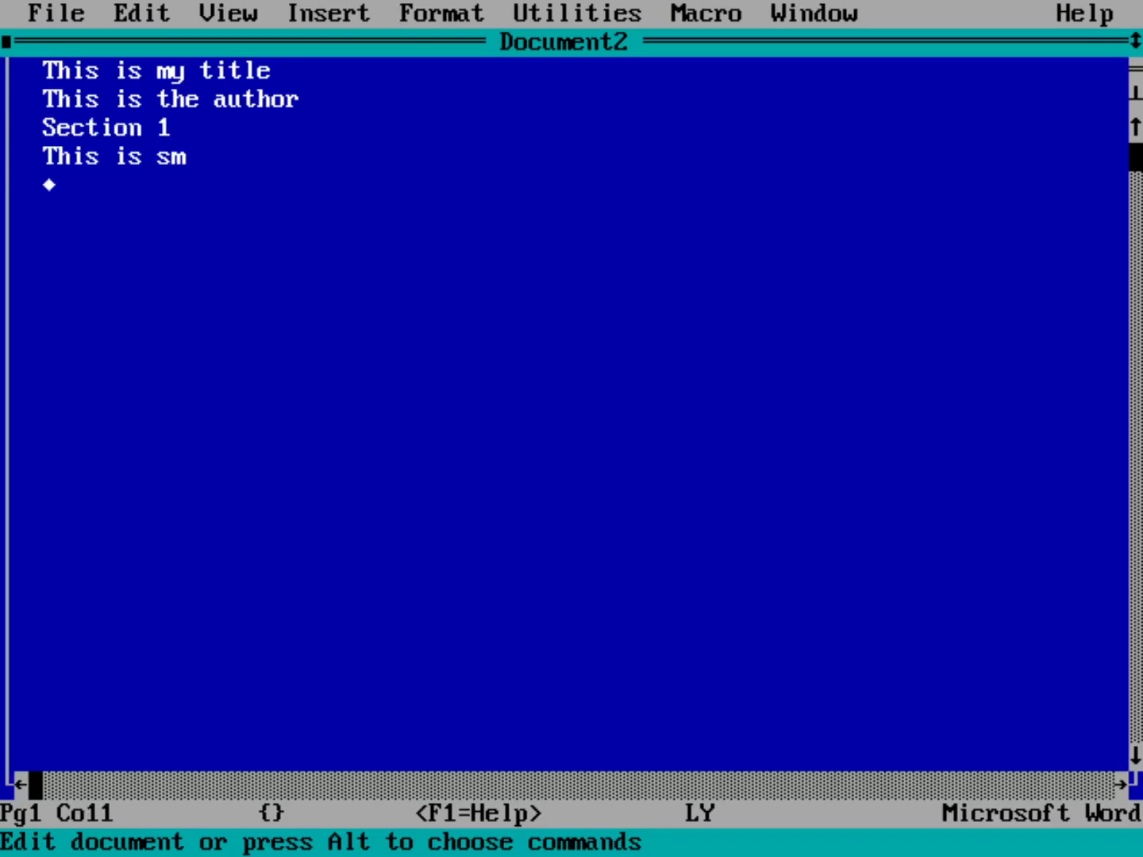
{"action": "key", "text": "BackSpace"}
{"action": "type", "text": "ome tex"}
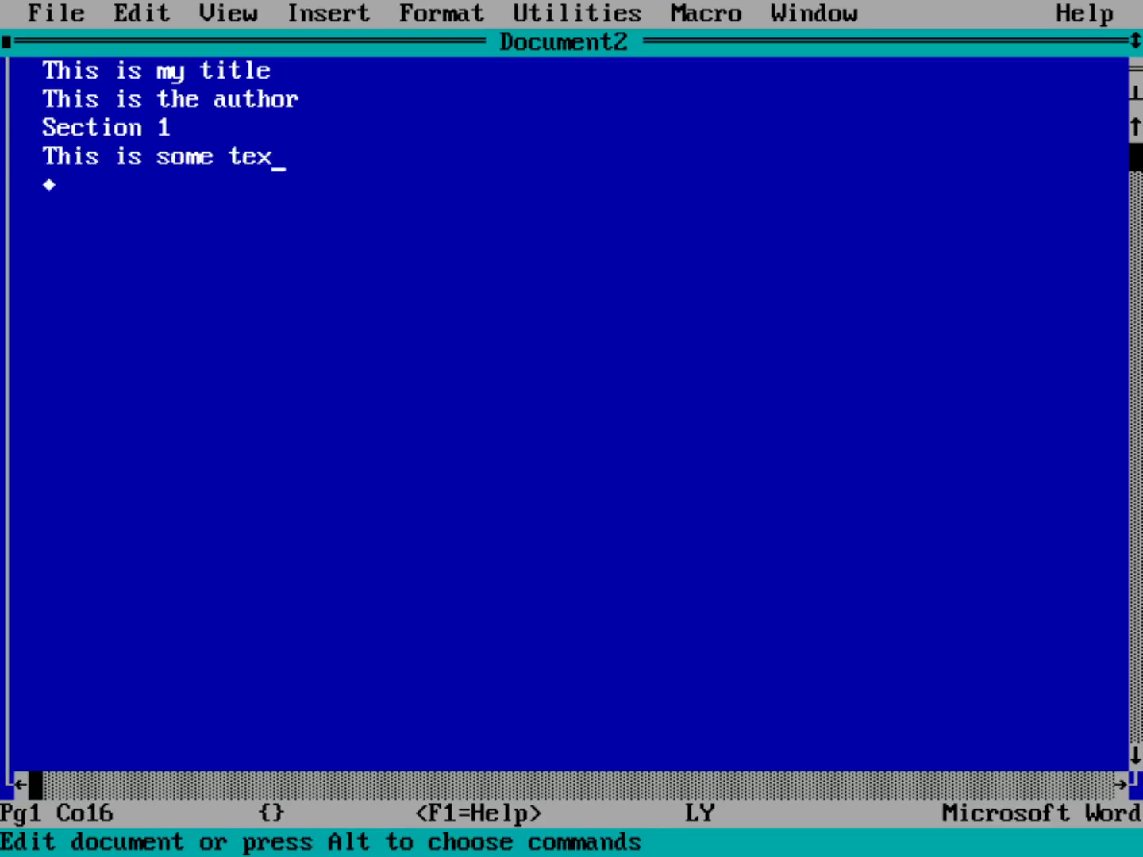
{"action": "type", "text": "t that I m"}
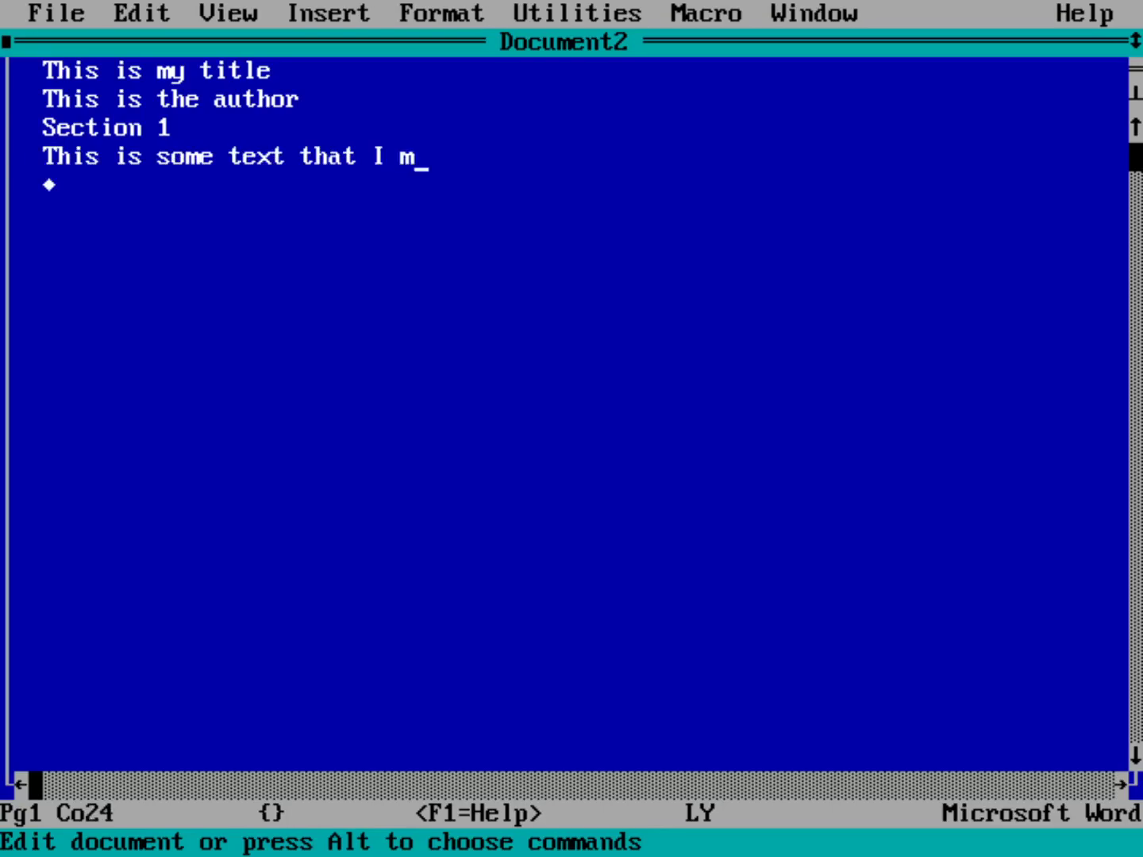
{"action": "type", "text": "ight wri"}
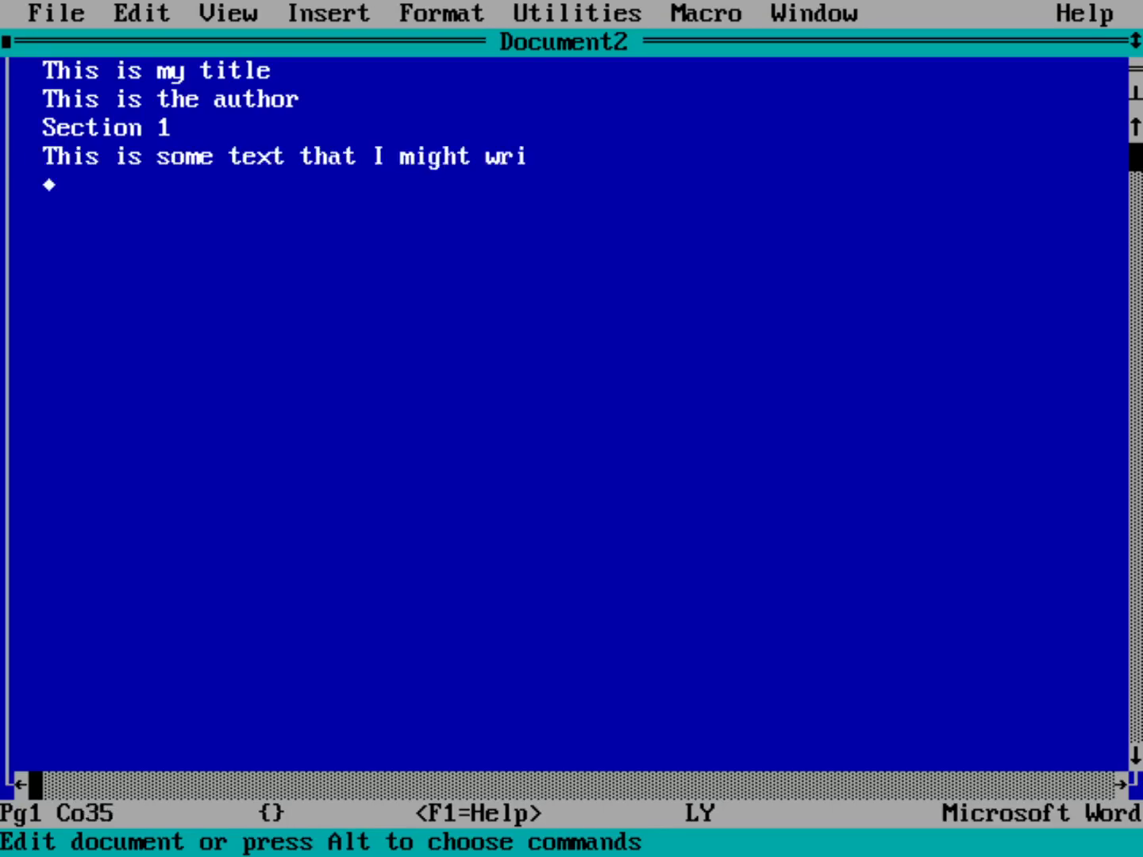
{"action": "type", "text": "te for my do"}
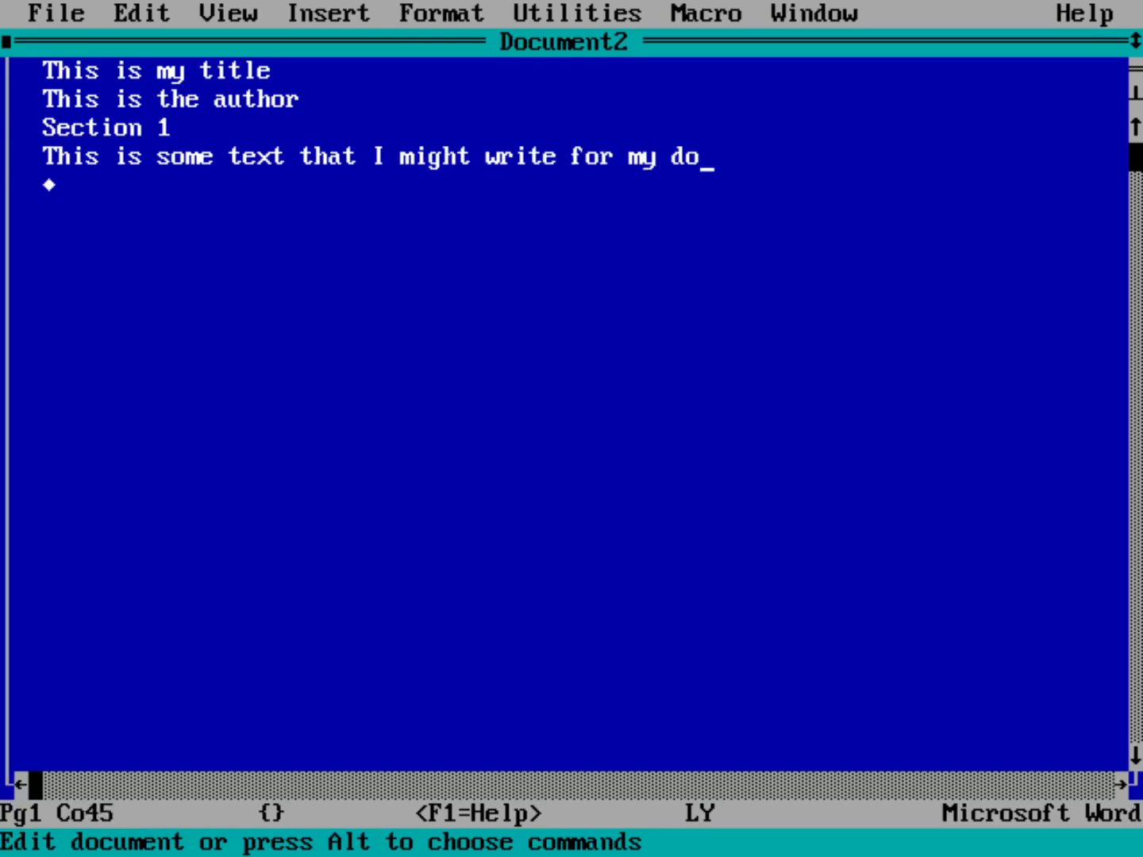
{"action": "type", "text": "cument sucha"}
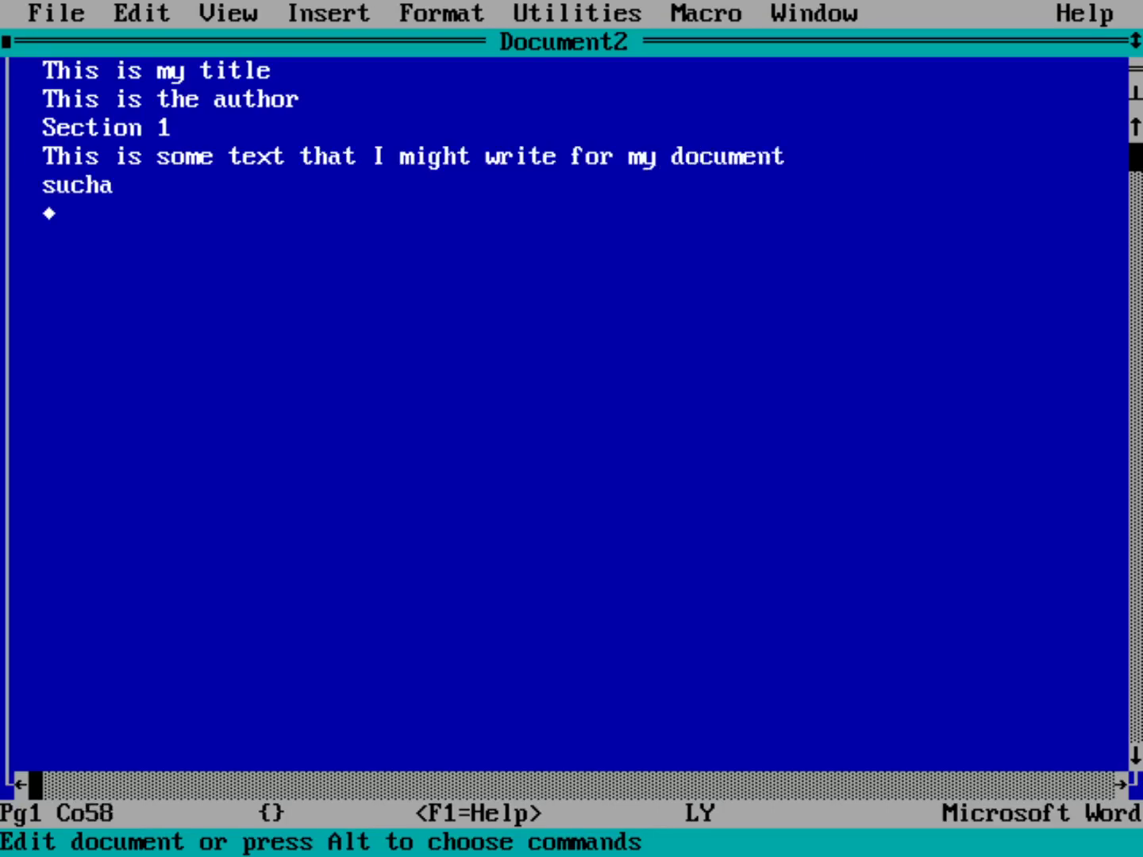
{"action": "key", "text": "BackSpace"}
{"action": "type", "text": "as a term m"}
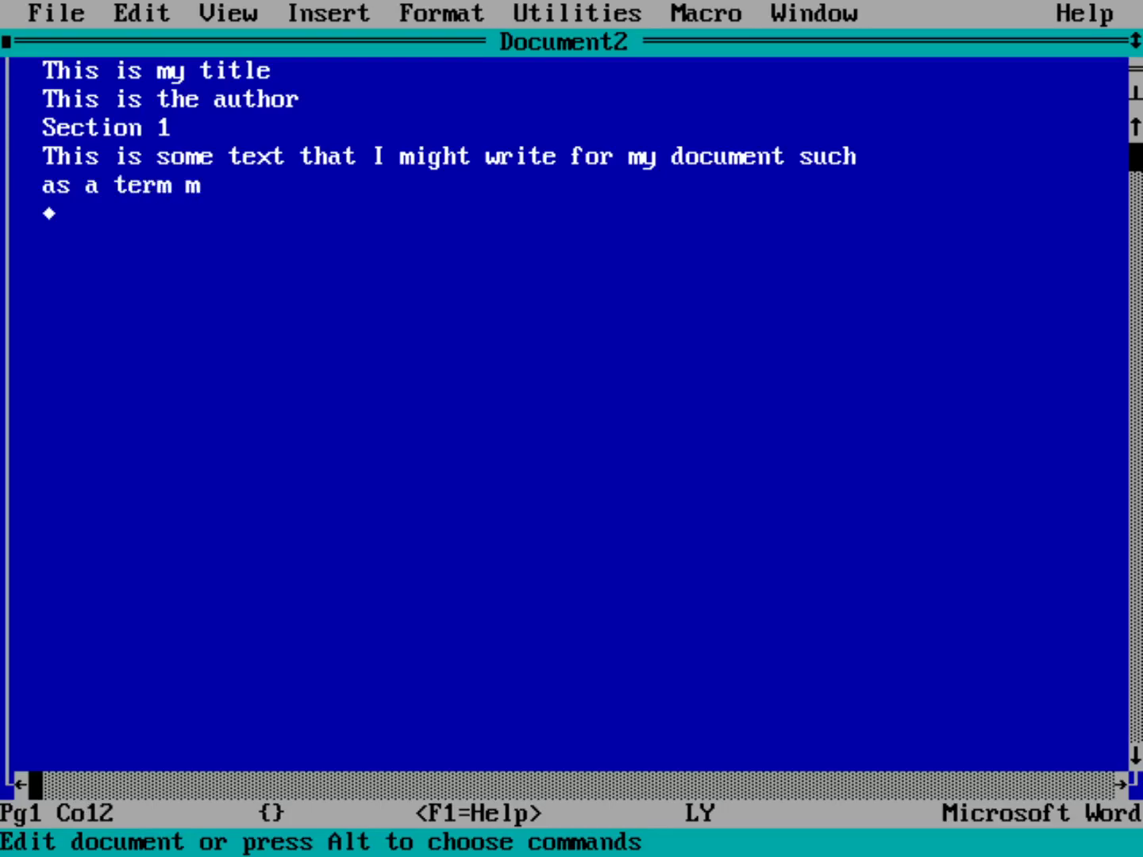
{"action": "key", "text": "BackSpace"}
{"action": "type", "text": "paper."}
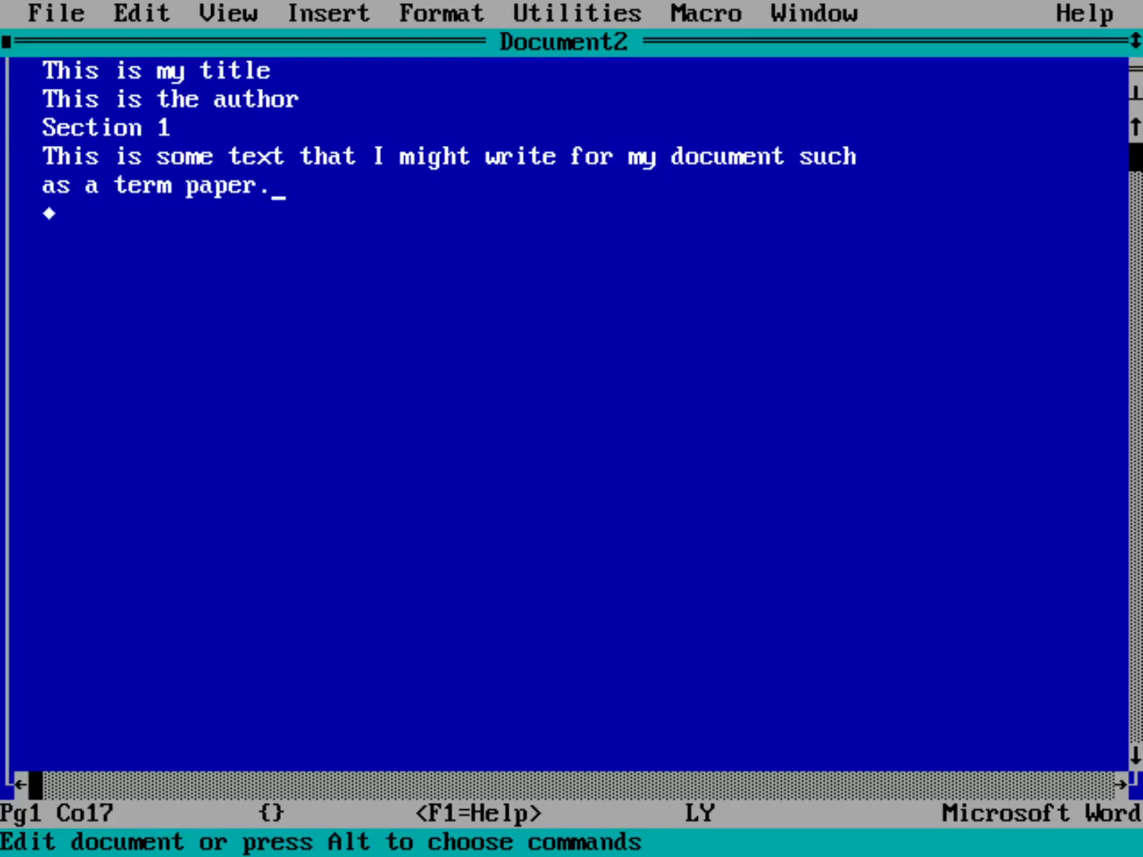
Step: Apply the Paragraph 1 (DP Double Space) style to the Section 1 body paragraph
{"action": "key", "text": "shift+Up"}
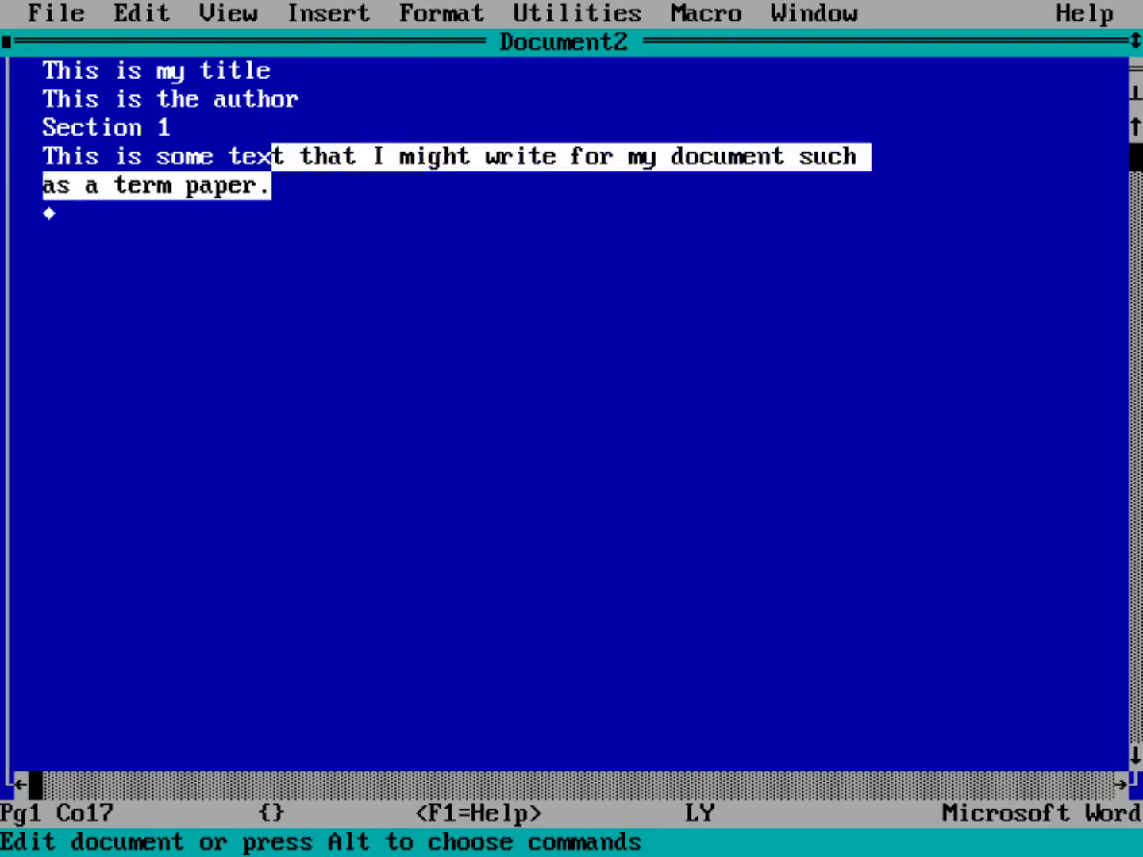
{"action": "key", "text": "shift+Home"}
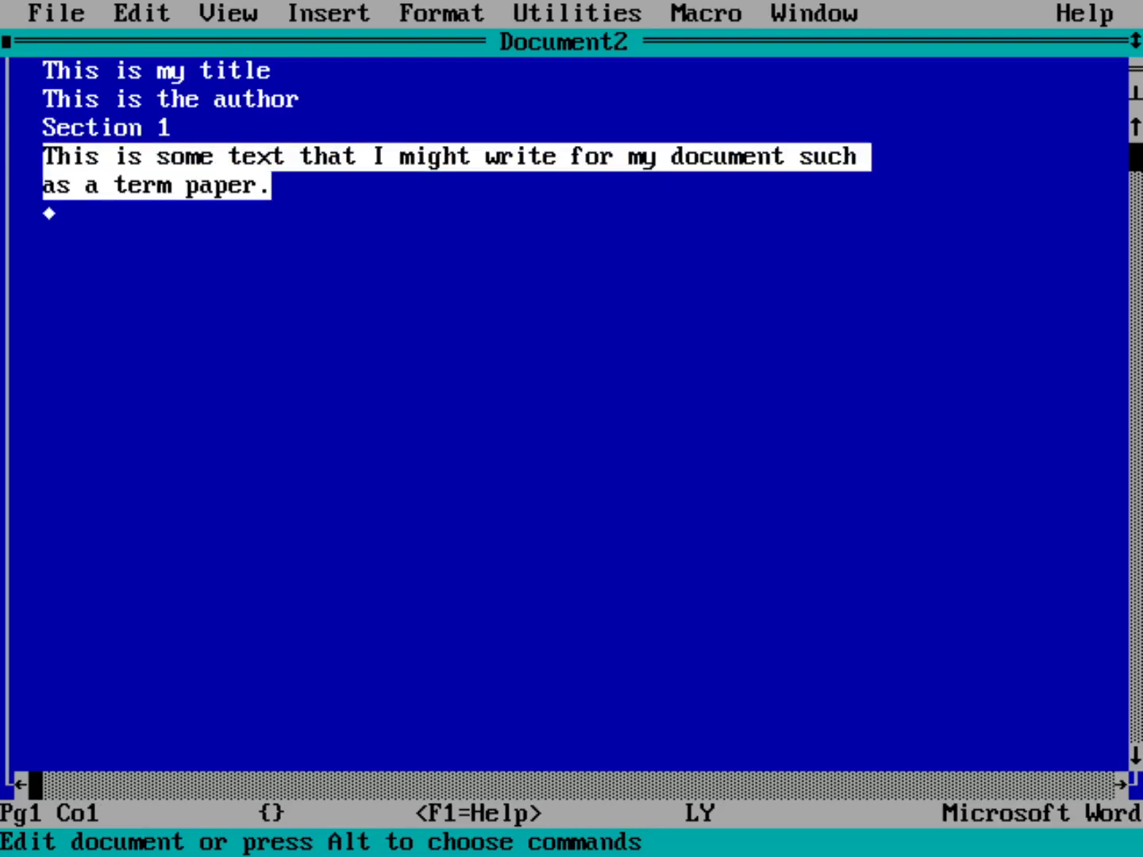
{"action": "key", "text": "alt"}
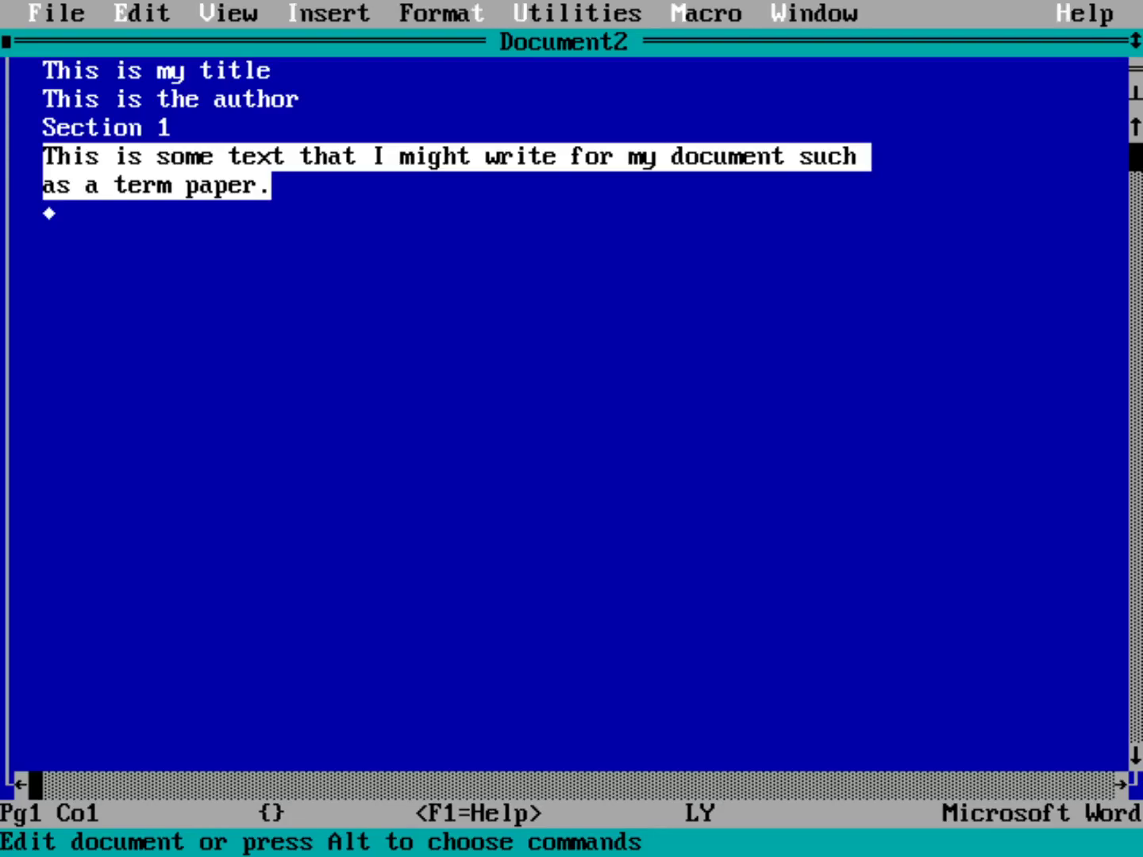
{"action": "key", "text": "t"}
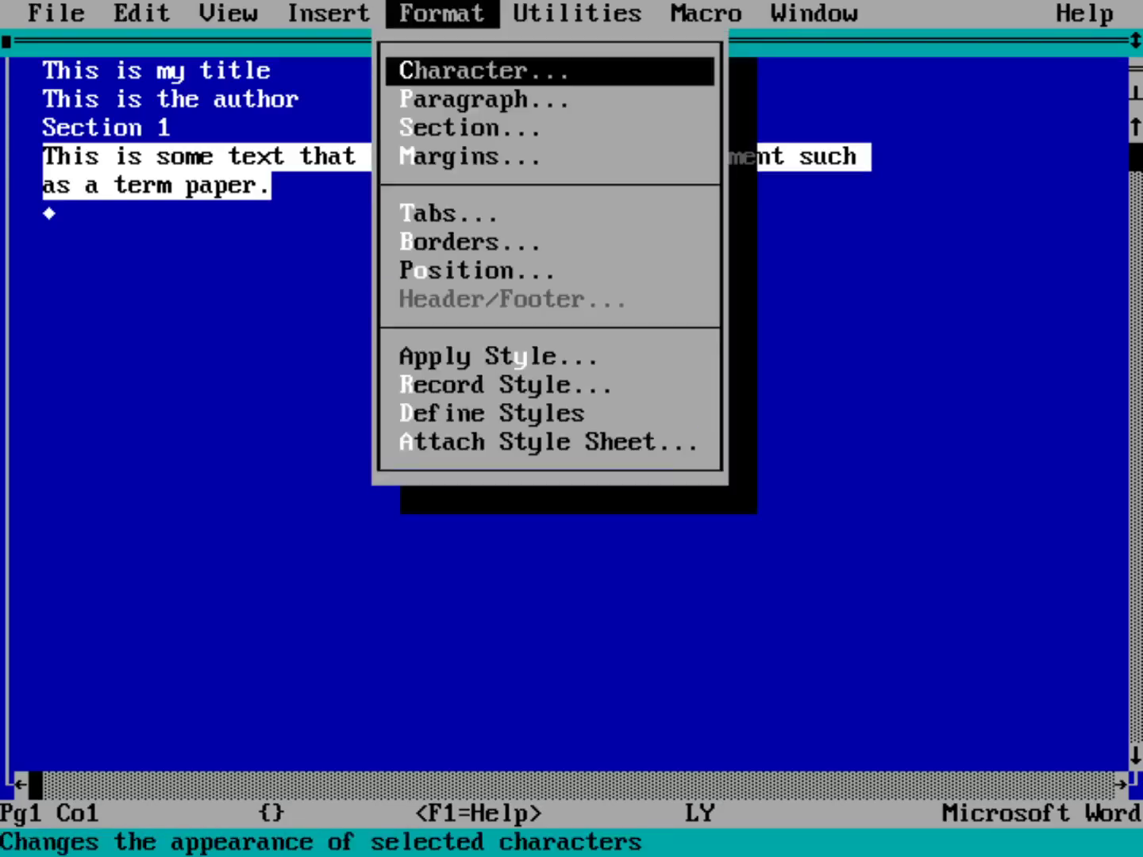
{"action": "key", "text": "Down"}
{"action": "key", "text": "Down"}
{"action": "key", "text": "Down"}
{"action": "key", "text": "Down"}
{"action": "key", "text": "Down"}
{"action": "key", "text": "Down"}
{"action": "key", "text": "Down"}
{"action": "key", "text": "Down"}
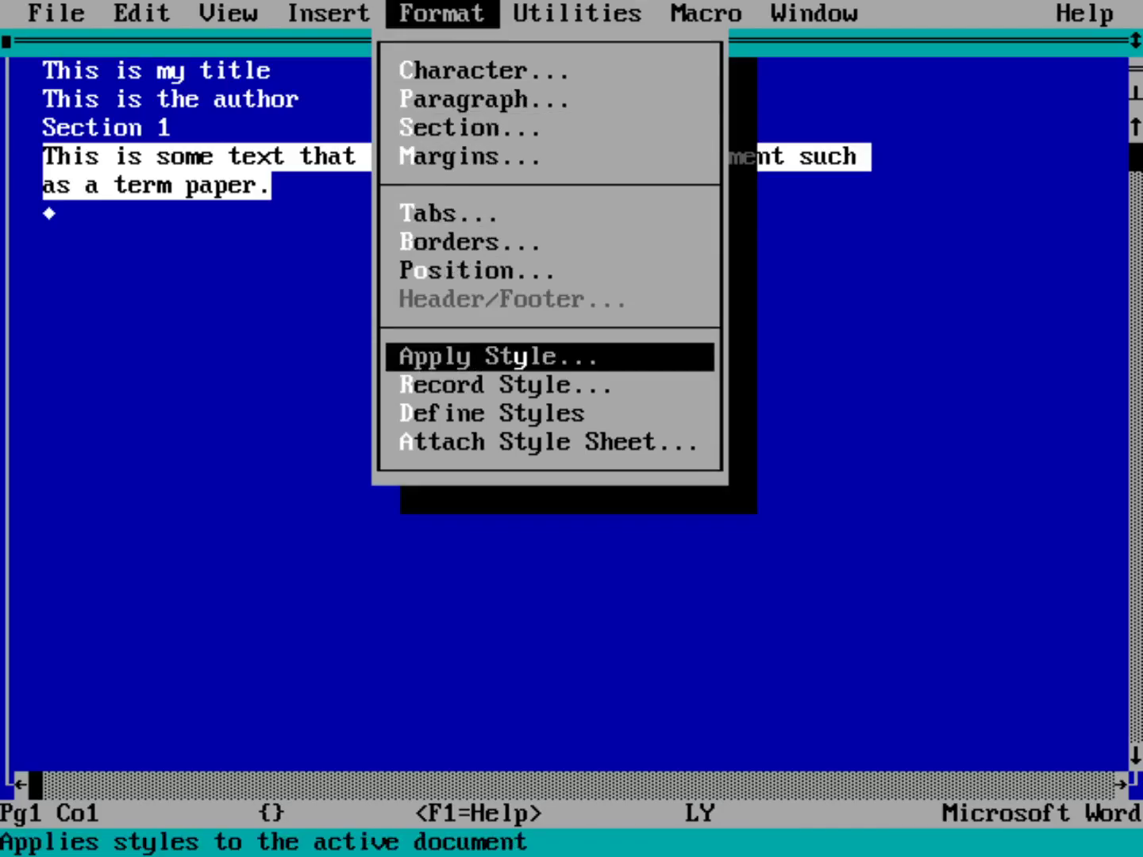
{"action": "key", "text": "Return"}
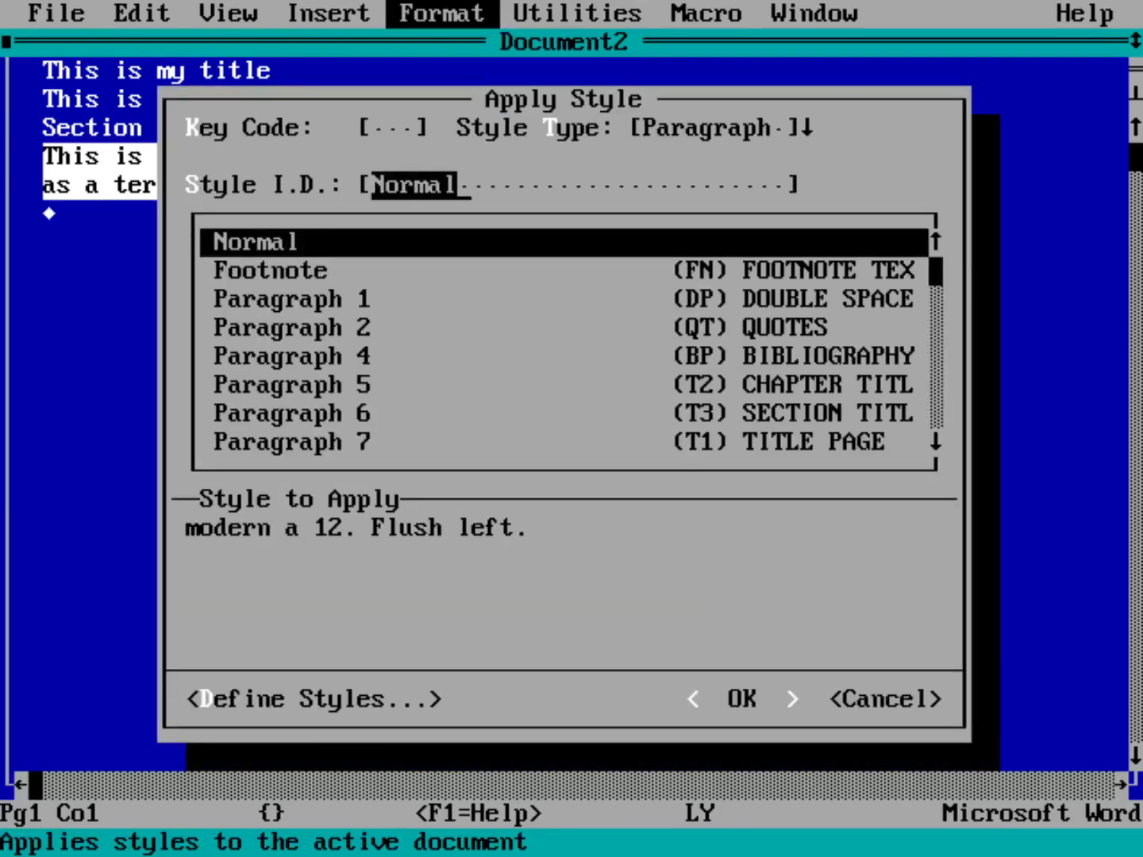
{"action": "key", "text": "Down"}
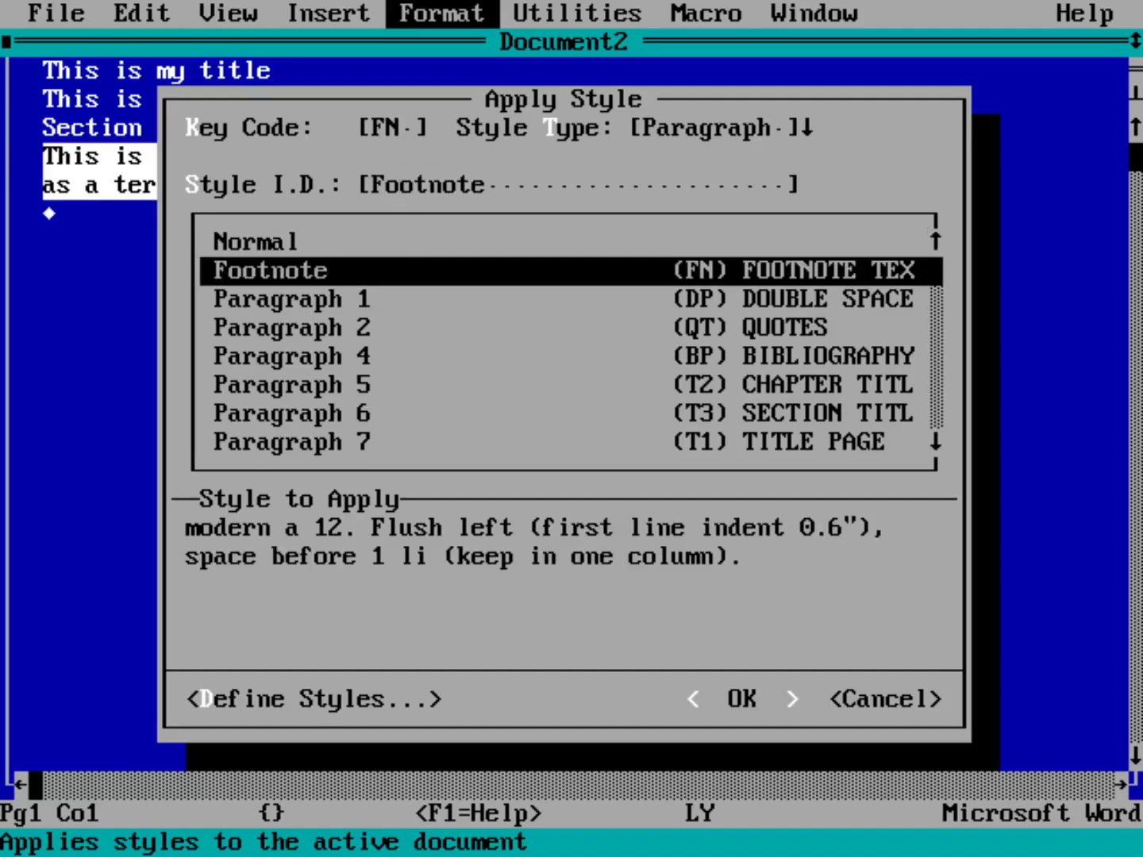
{"action": "key", "text": "Down"}
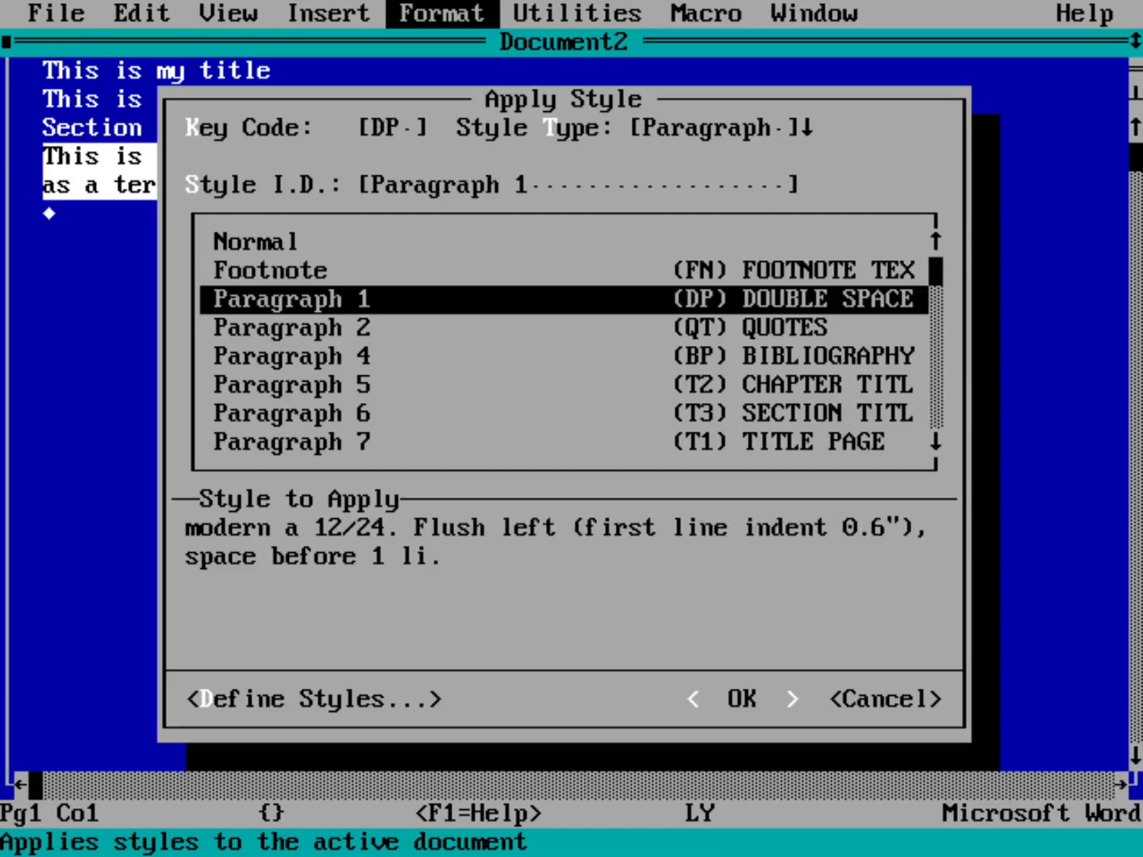
{"action": "key", "text": "Down"}
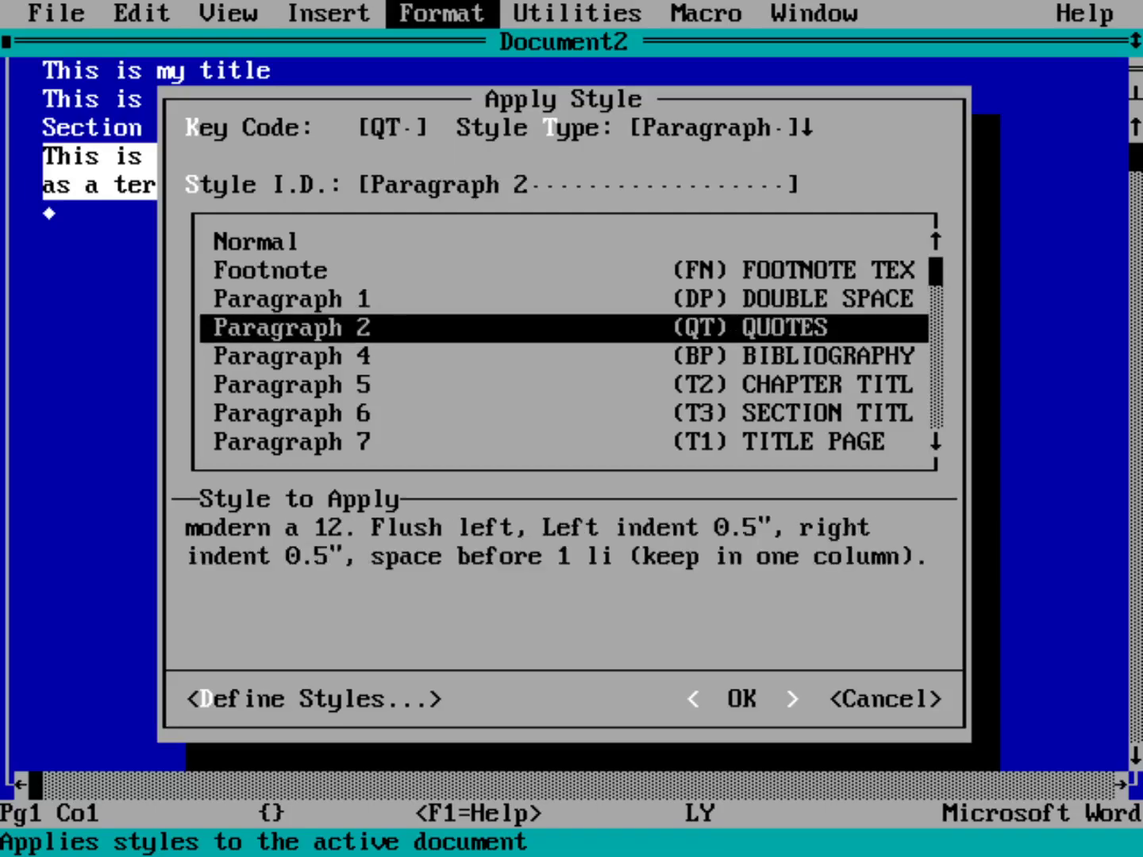
{"action": "key", "text": "Down"}
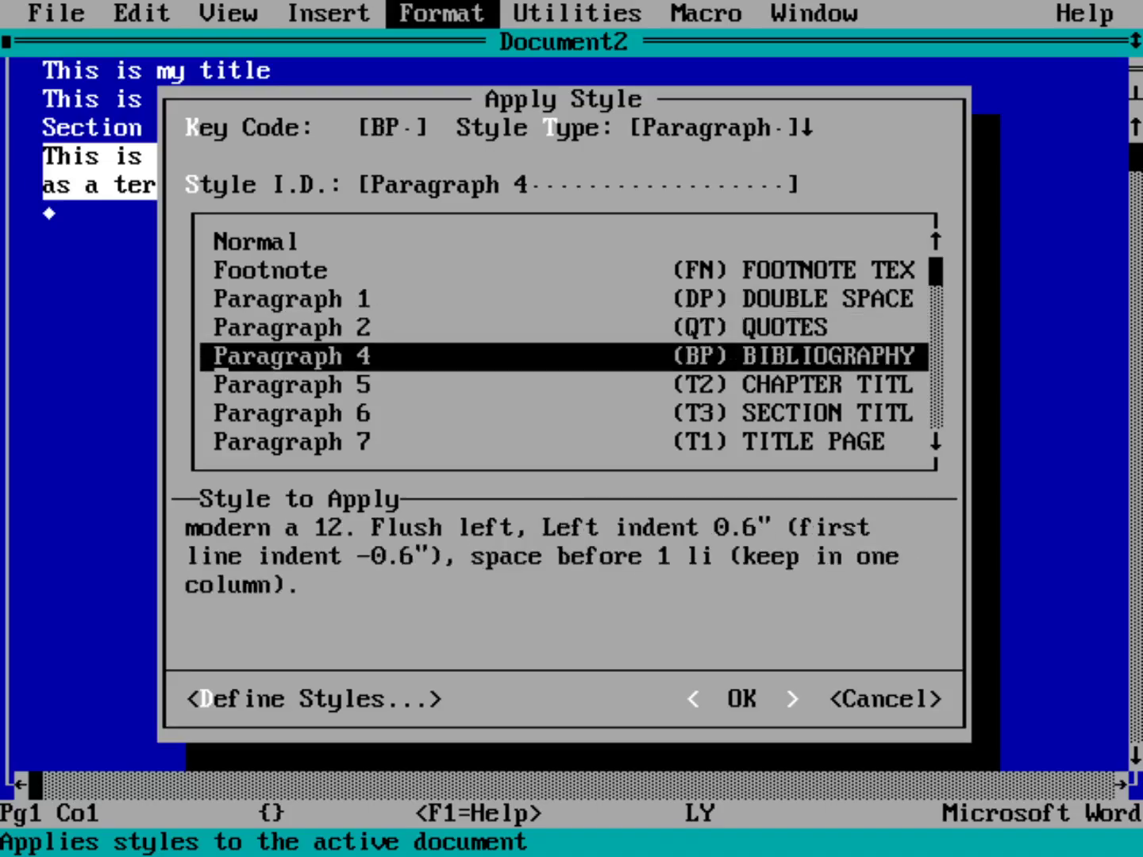
{"action": "key", "text": "Down"}
{"action": "key", "text": "Down"}
{"action": "key", "text": "Down"}
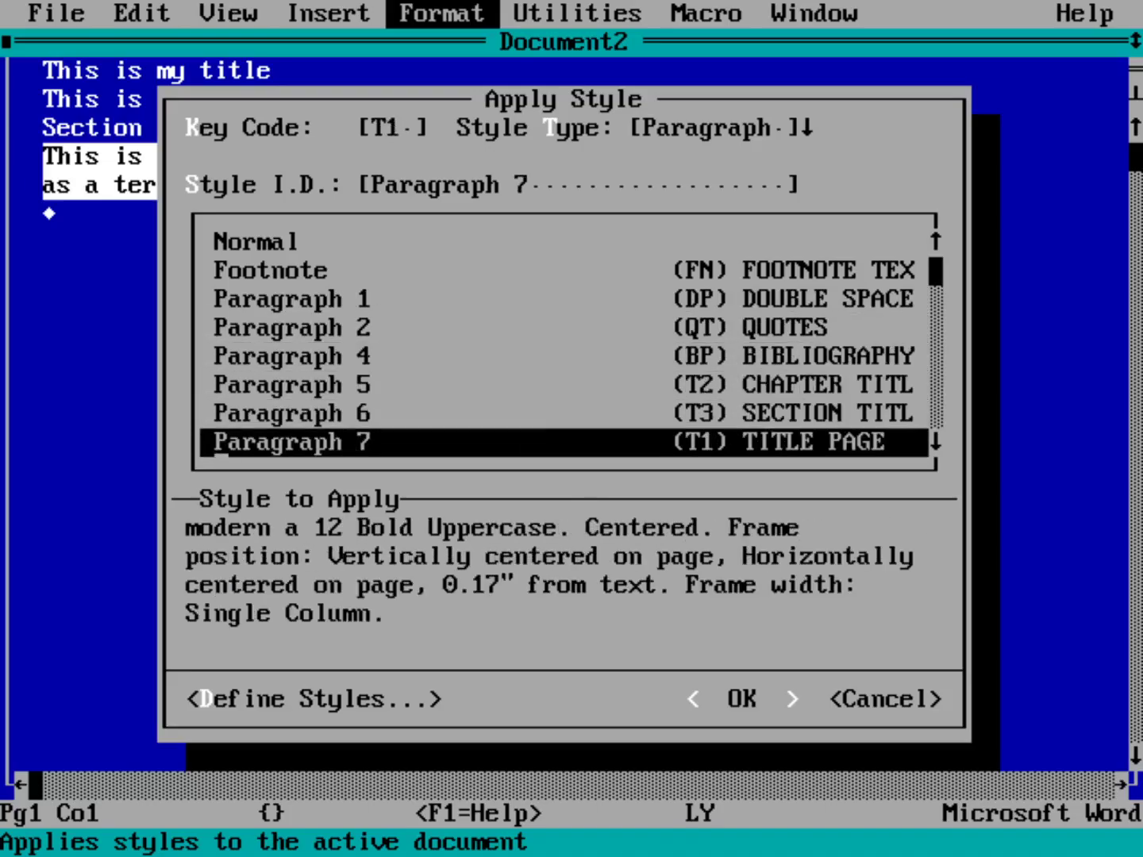
{"action": "key", "text": "Up"}
{"action": "key", "text": "Up"}
{"action": "key", "text": "Up"}
{"action": "key", "text": "Up"}
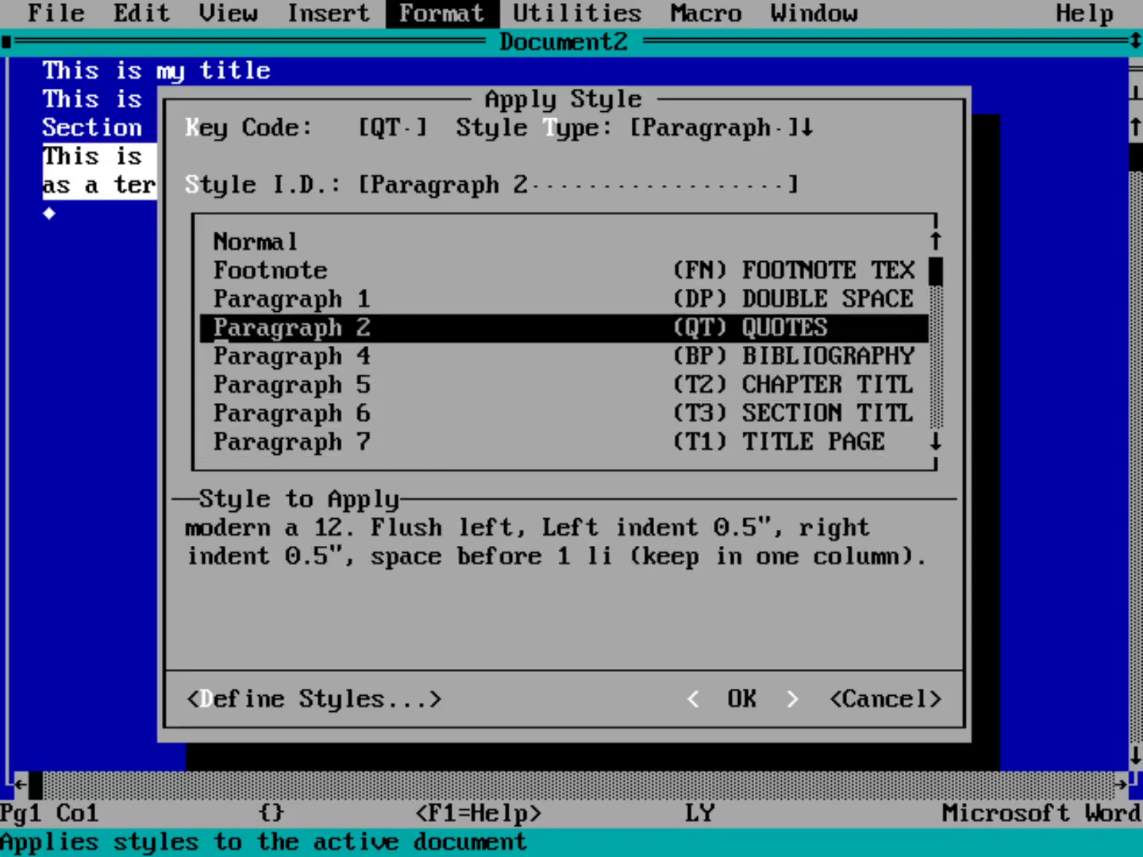
{"action": "key", "text": "Up"}
{"action": "key", "text": "Return"}
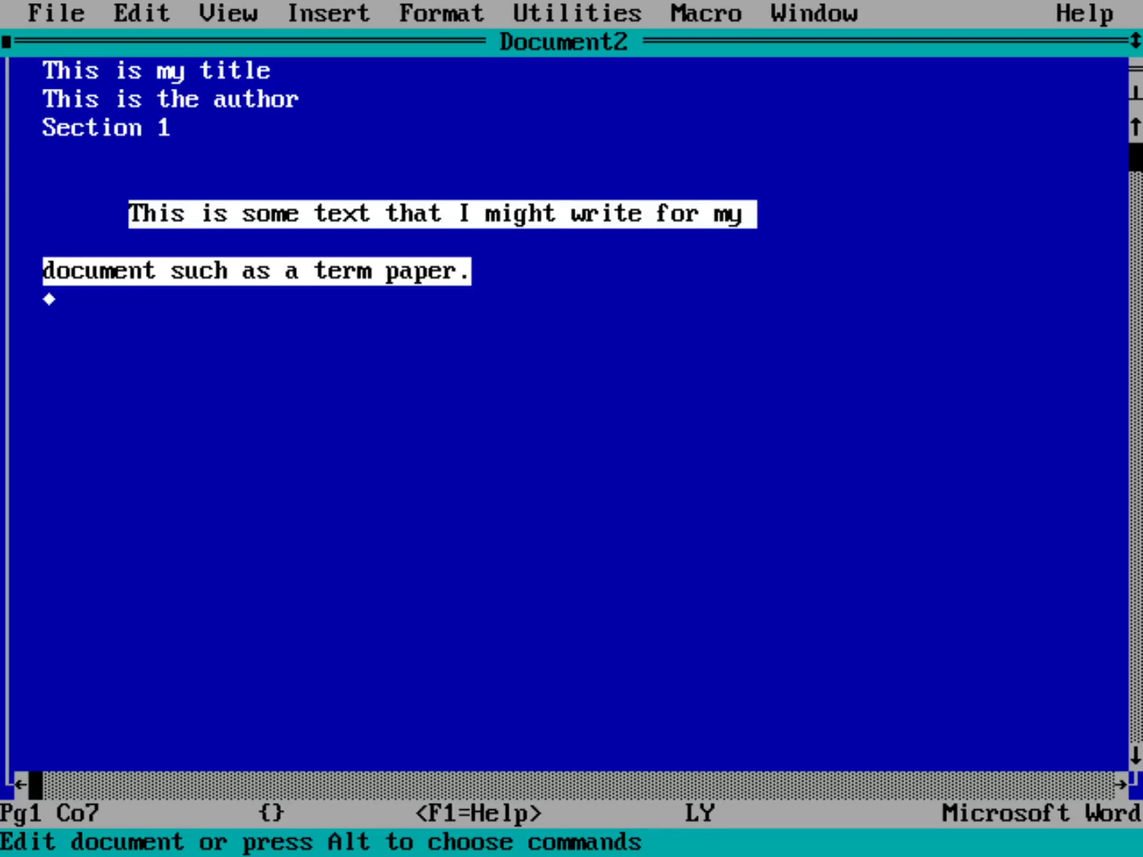
Step: Apply the Paragraph 6 (T3 SECTION TITLE) style to the 'Section 1' heading
{"action": "key", "text": "Up"}
{"action": "key", "text": "Down"}
{"action": "key", "text": "End"}
{"action": "key", "text": "shift+Home"}
{"action": "key", "text": "ctrl+c"}
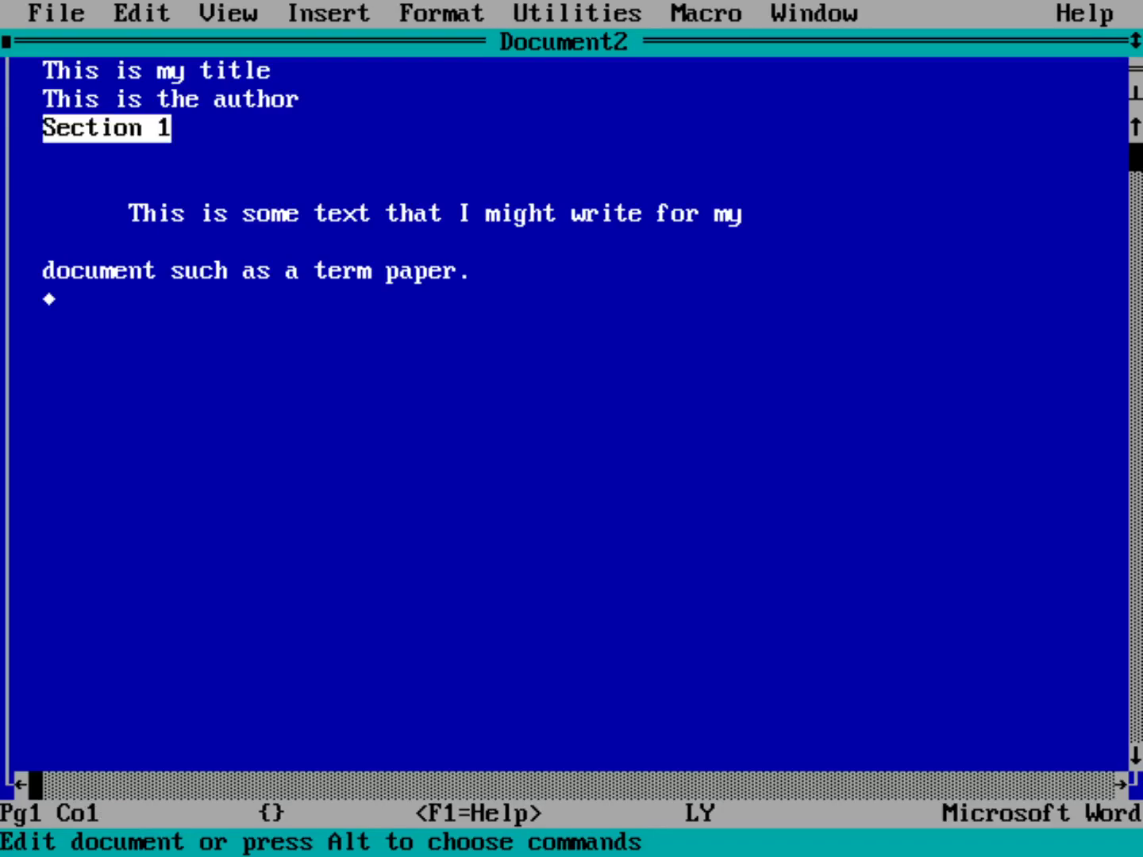
{"action": "key", "text": "alt"}
{"action": "key", "text": "t"}
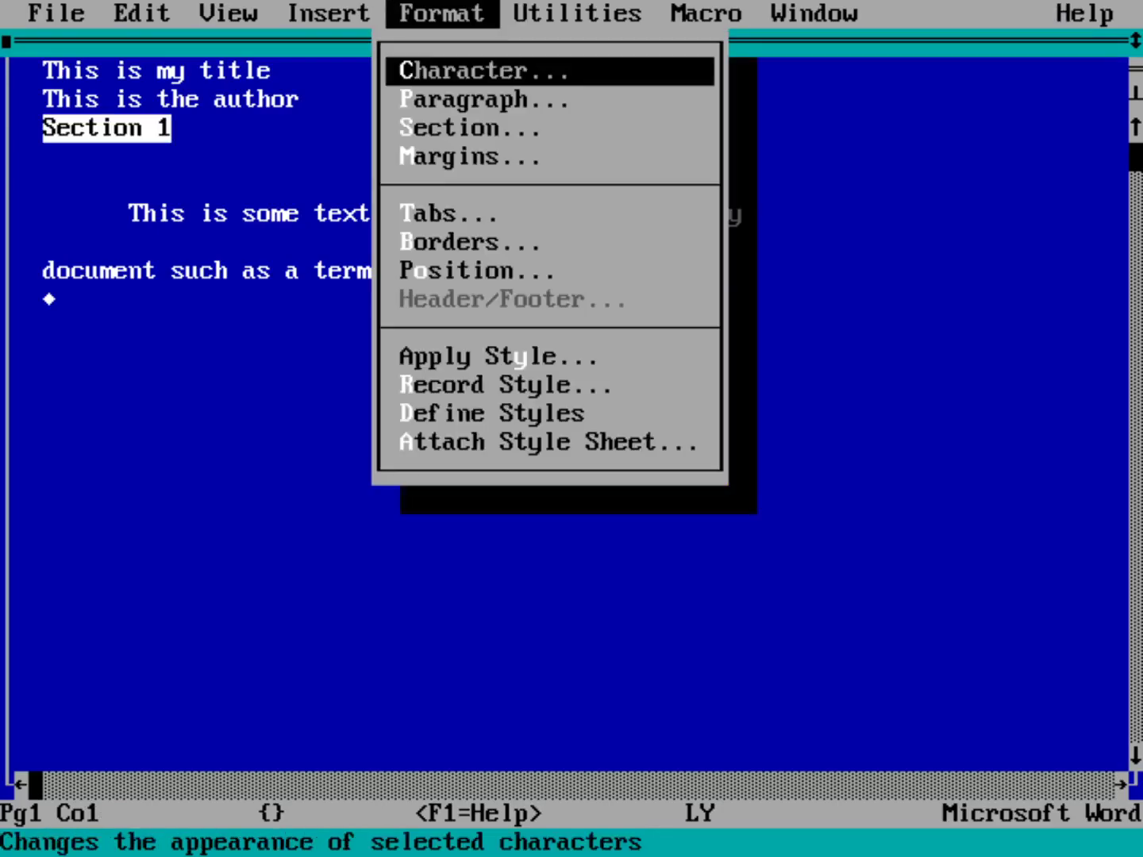
{"action": "key", "text": "y"}
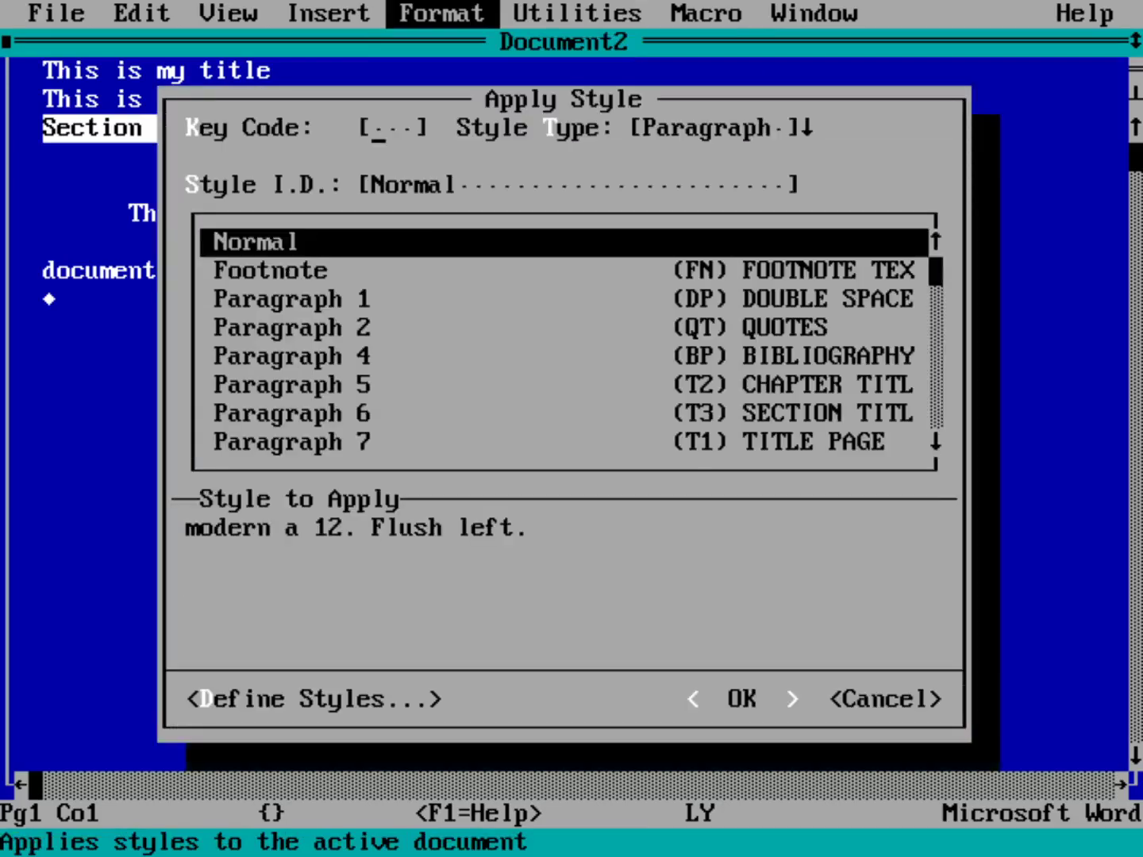
{"action": "key", "text": "Down"}
{"action": "key", "text": "Down"}
{"action": "key", "text": "Down"}
{"action": "key", "text": "Down"}
{"action": "key", "text": "Down"}
{"action": "key", "text": "Down"}
{"action": "key", "text": "Down"}
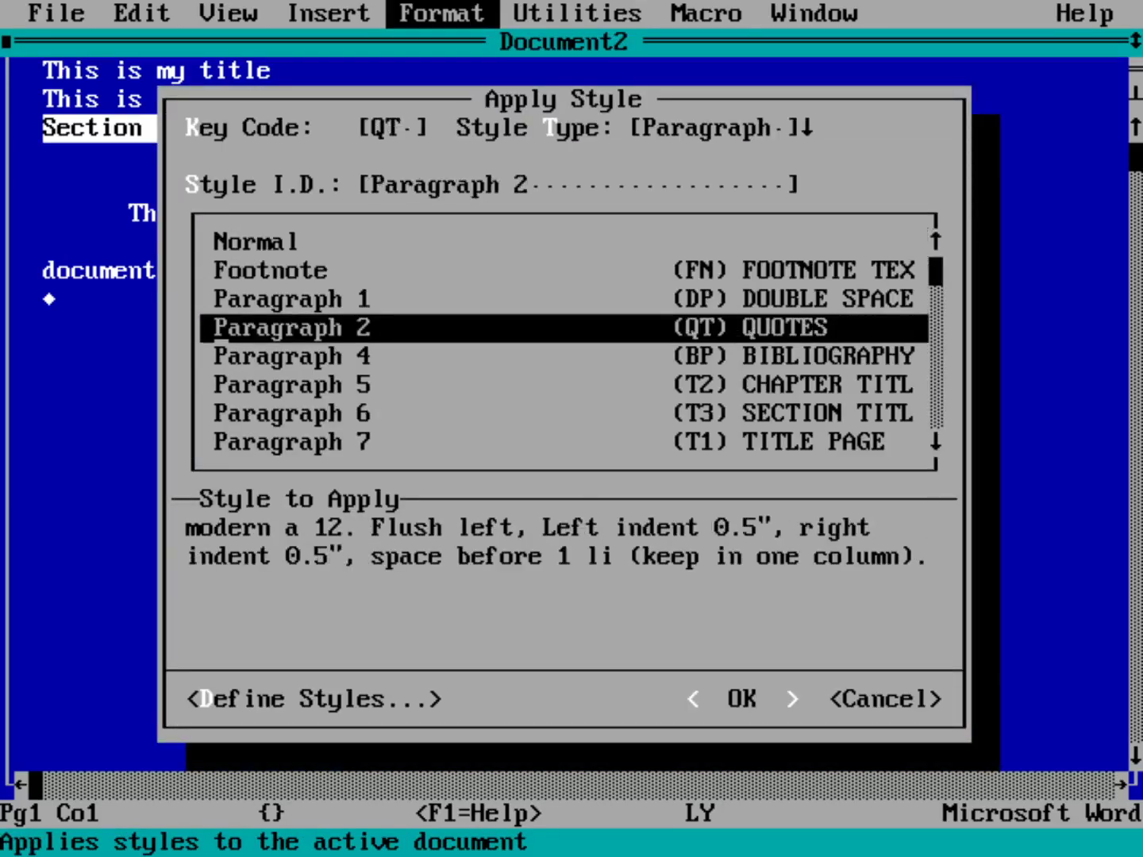
{"action": "key", "text": "Return"}
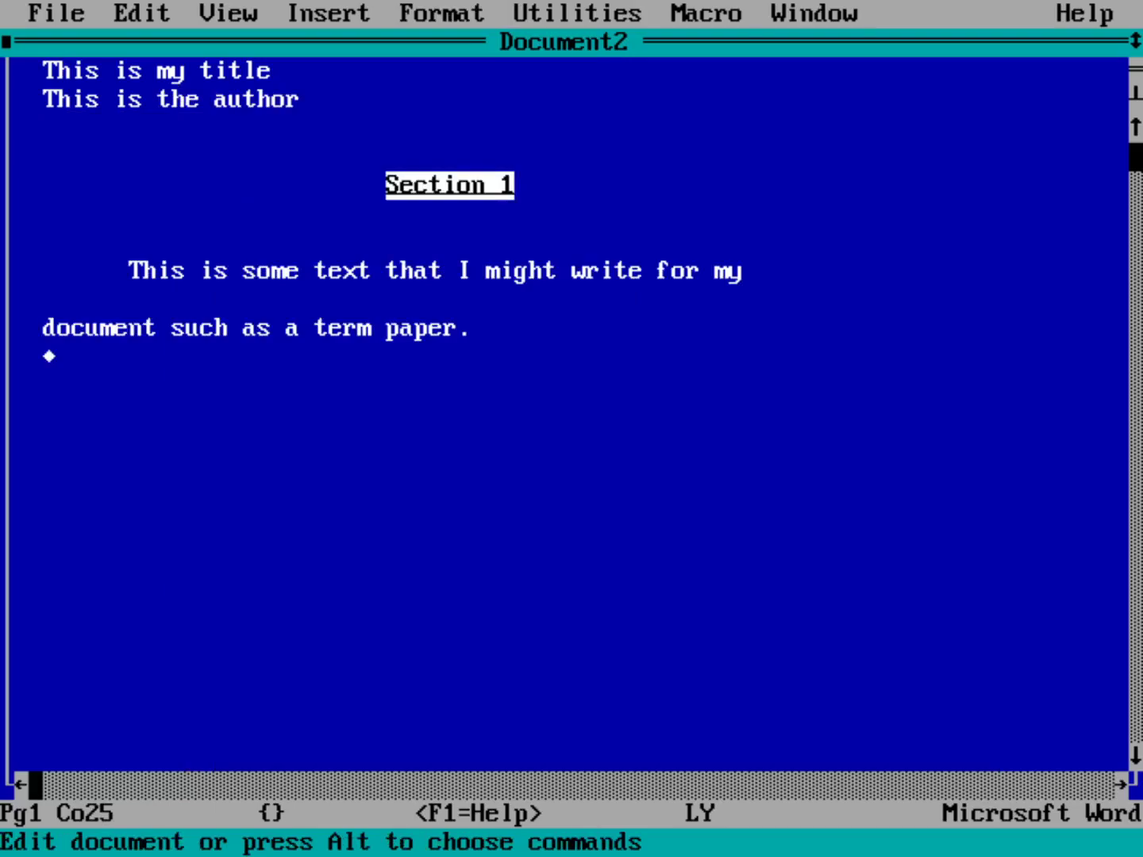
{"action": "key", "text": "Up"}
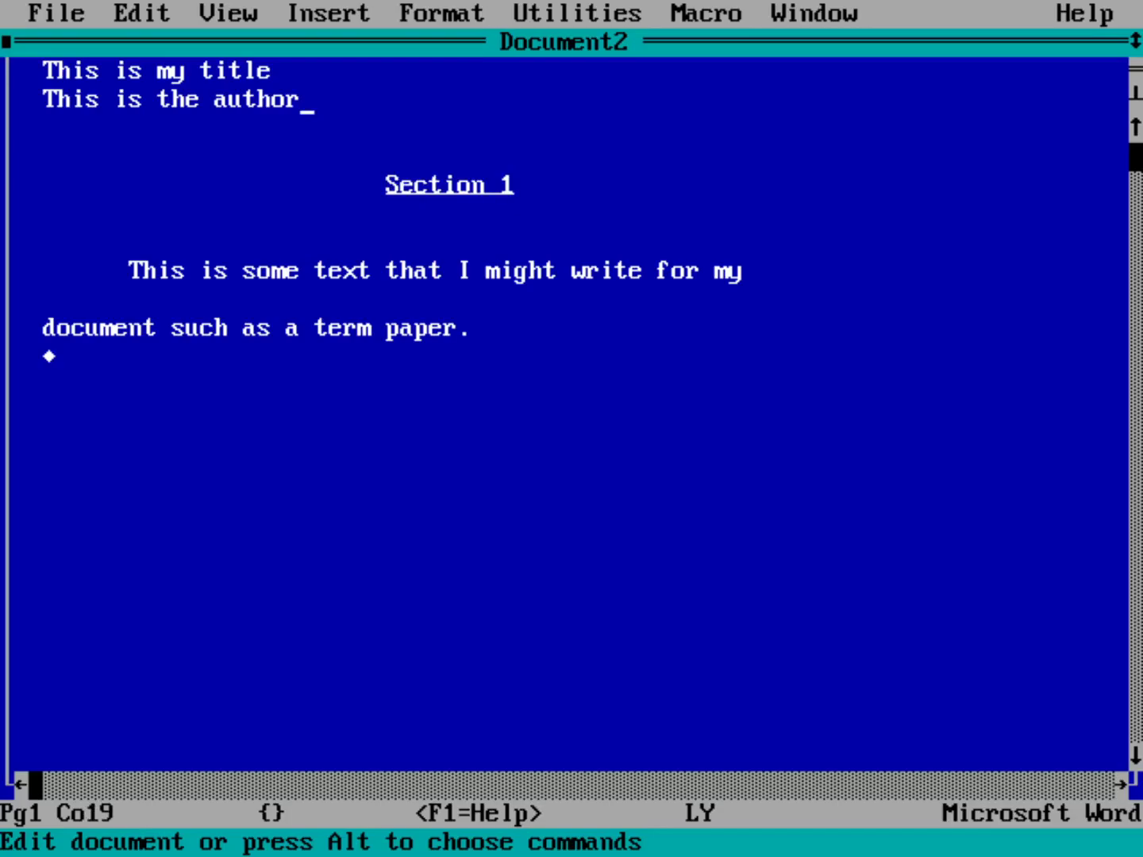
Step: Apply the Paragraph 7 (T1 TITLE PAGE) style to the title and author lines
{"action": "key", "text": "ctrl+shift+Home"}
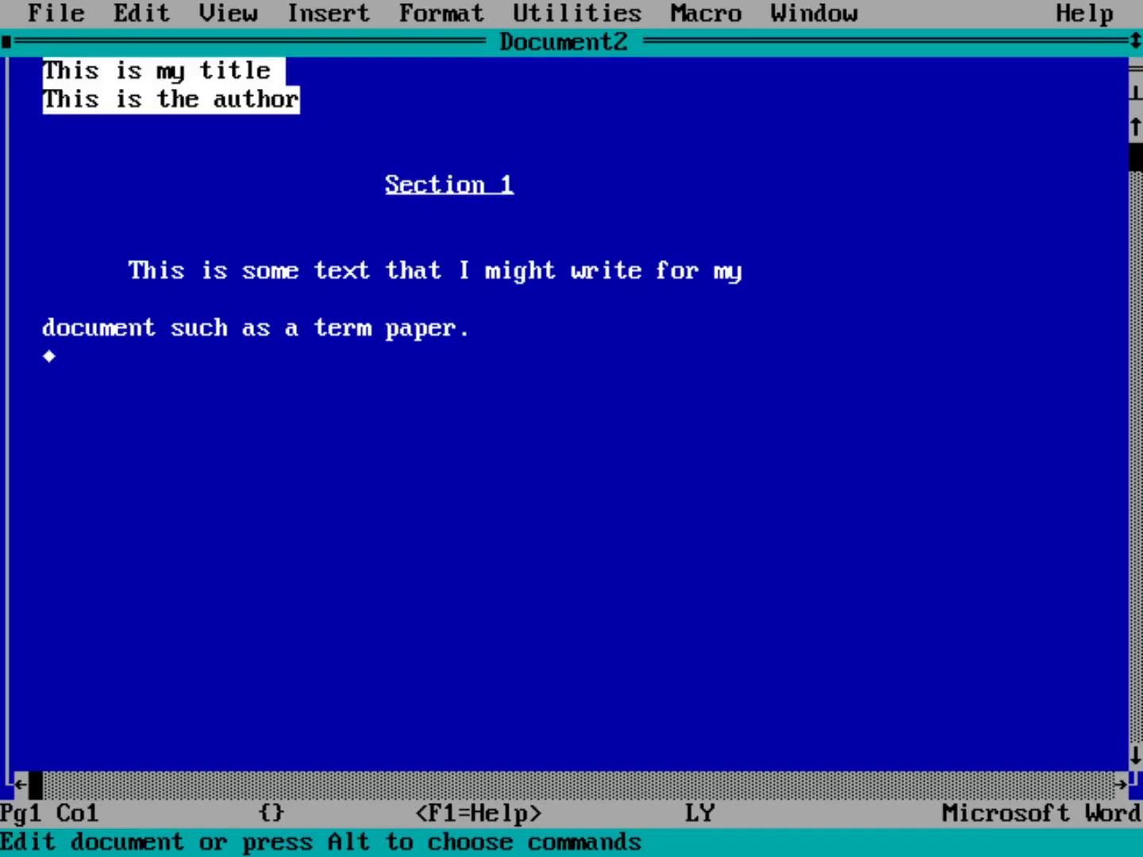
{"action": "key", "text": "alt"}
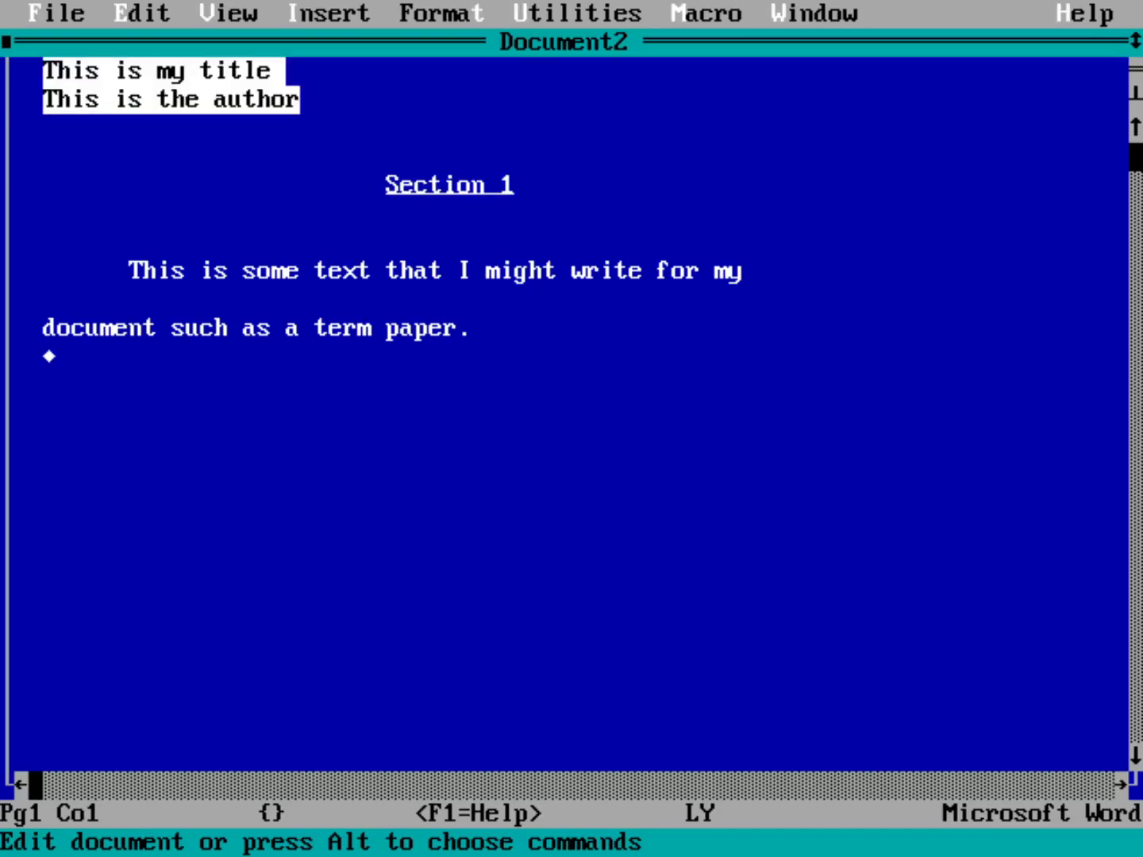
{"action": "key", "text": "t"}
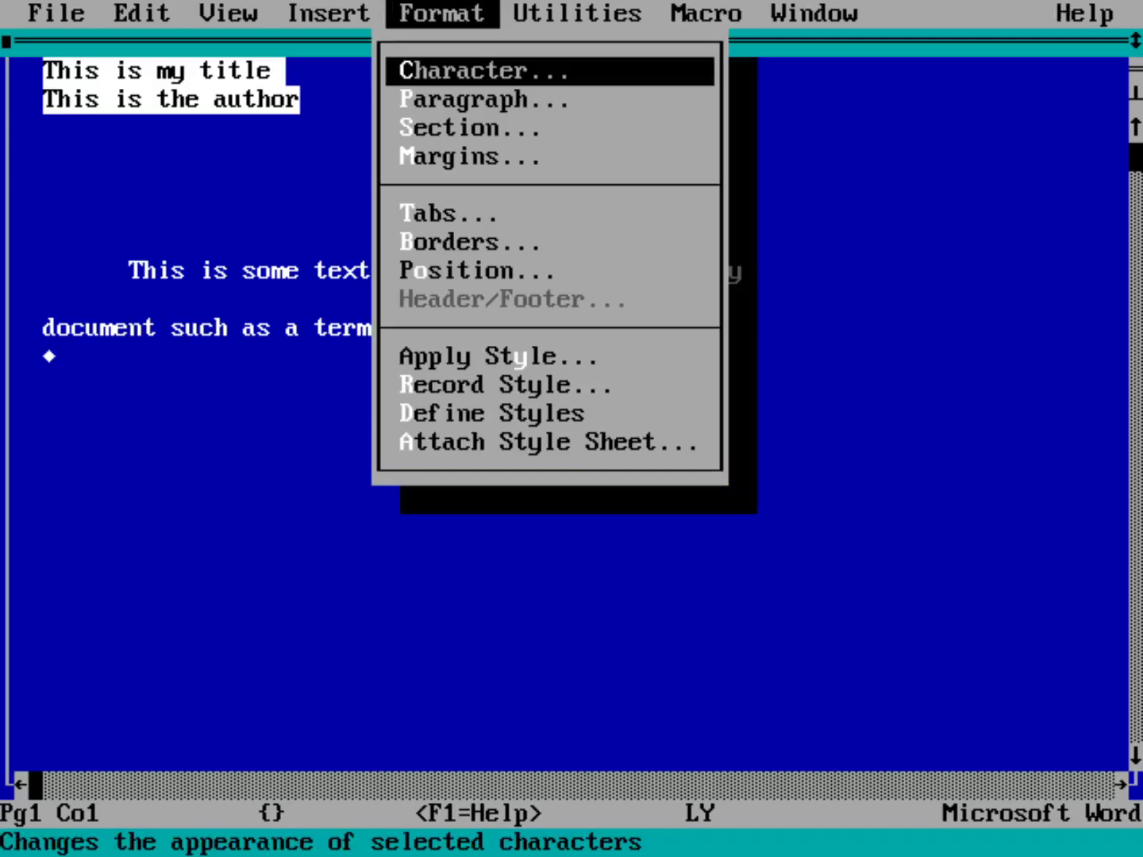
{"action": "key", "text": "y"}
{"action": "key", "text": "Tab"}
{"action": "key", "text": "Down"}
{"action": "key", "text": "Down"}
{"action": "key", "text": "Down"}
{"action": "key", "text": "Down"}
{"action": "key", "text": "Down"}
{"action": "key", "text": "Down"}
{"action": "key", "text": "Down"}
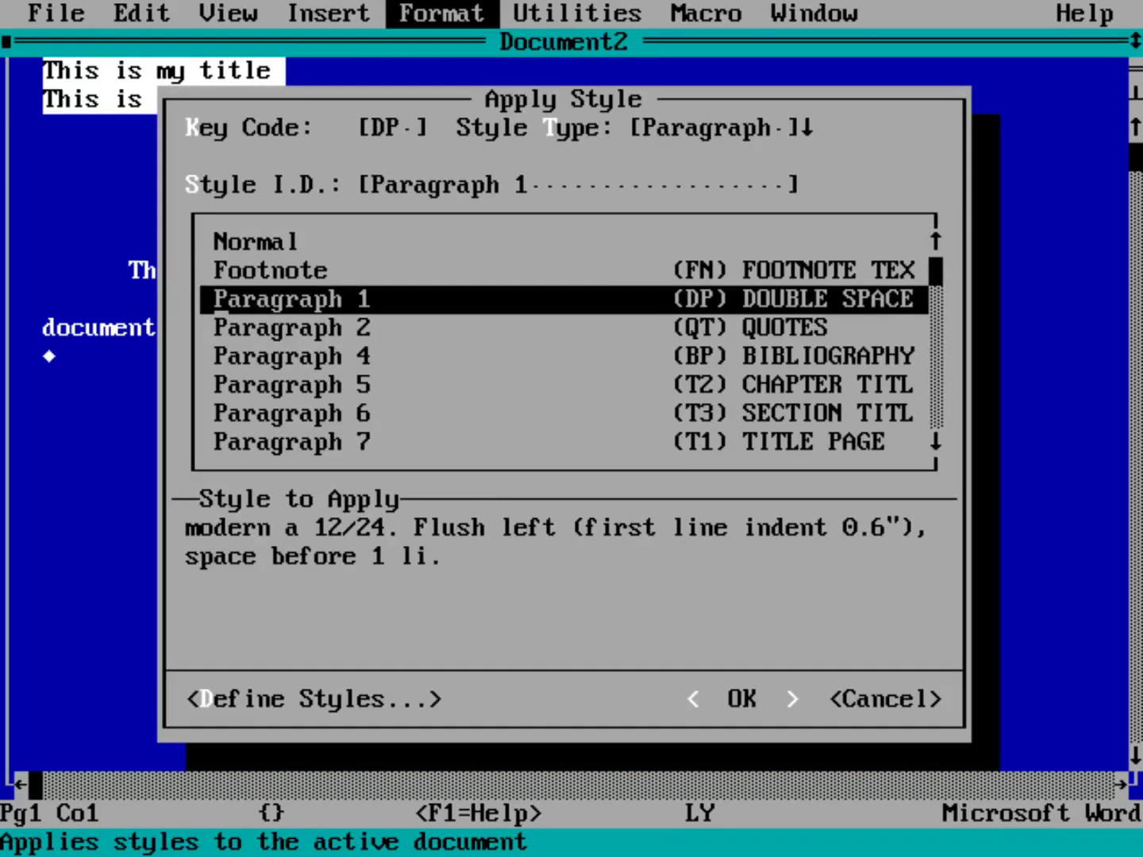
{"action": "key", "text": "Return"}
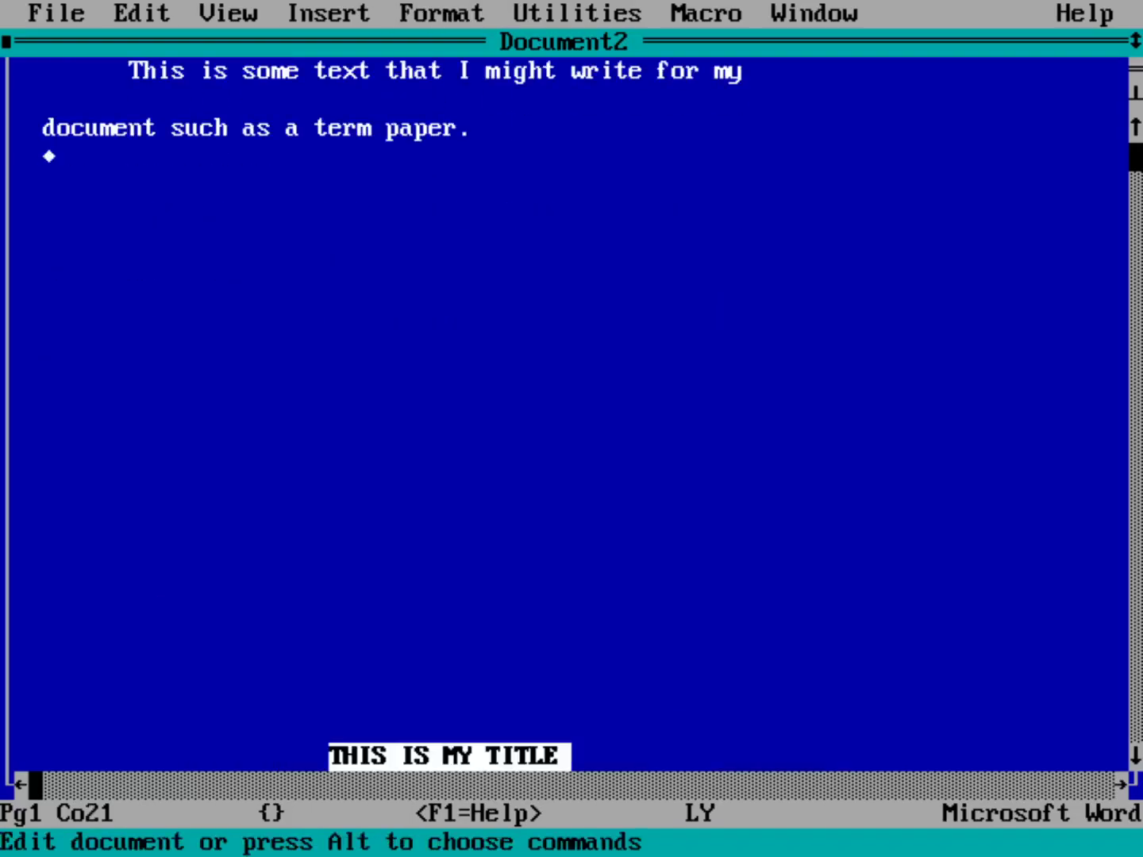
Step: Move around the document and paste the scrap with Shift+Insert near the title
{"action": "key", "text": "Home"}
{"action": "key", "text": "ctrl+Home"}
{"action": "key", "text": "shift+Insert"}
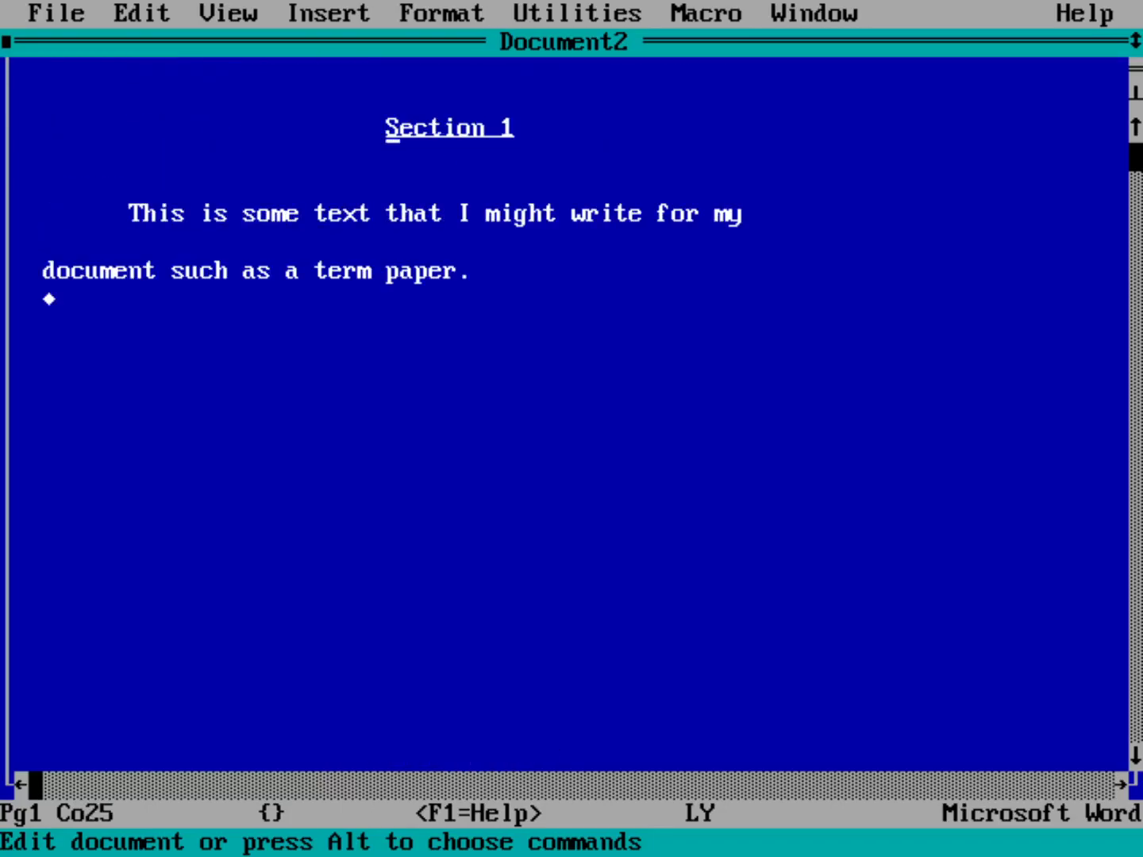
{"action": "key", "text": "Down"}
{"action": "type", "text": "THIS IS MY TITLE"}
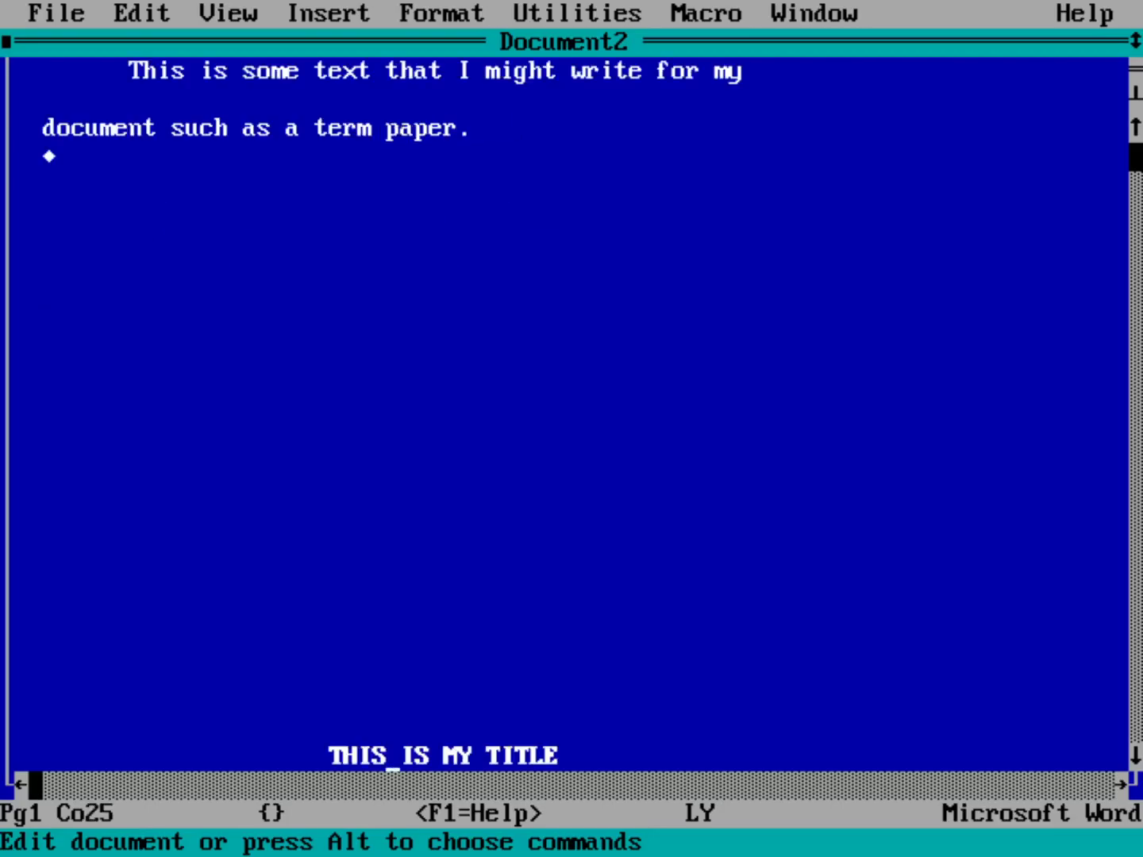
{"action": "key", "text": "alt"}
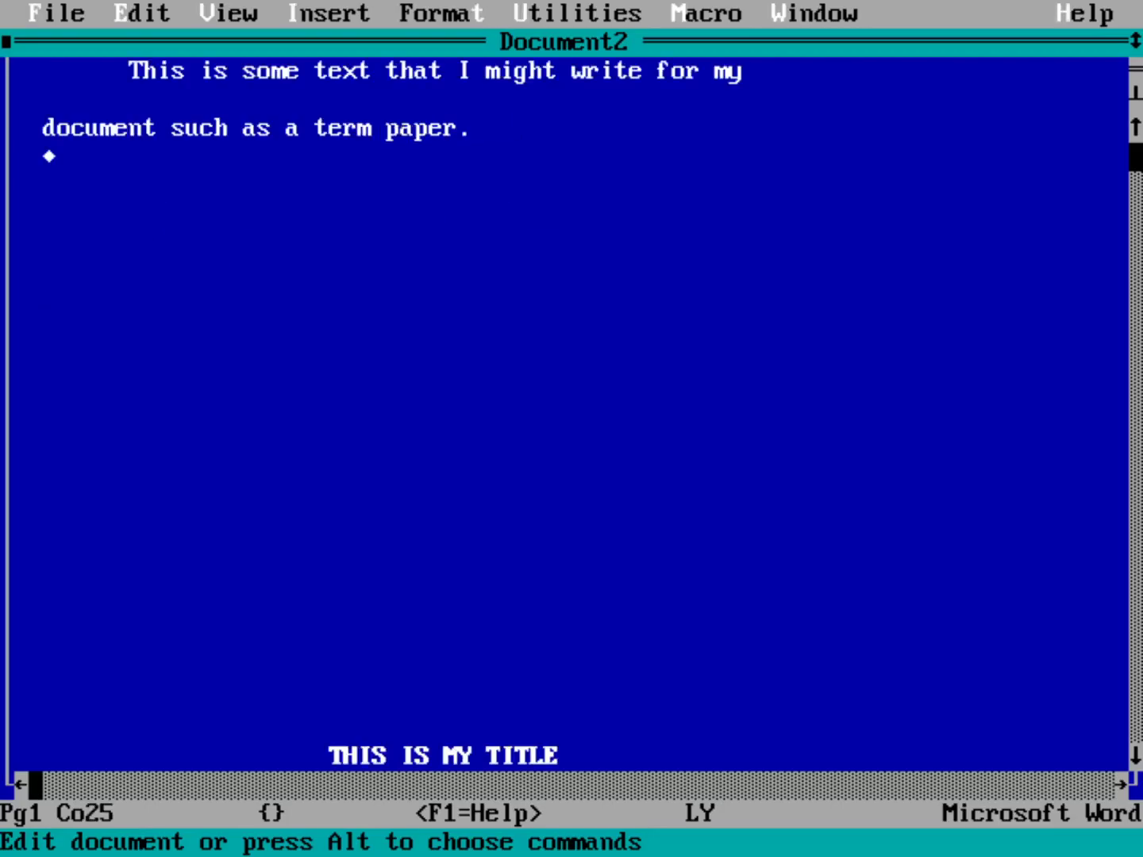
{"action": "key", "text": "f"}
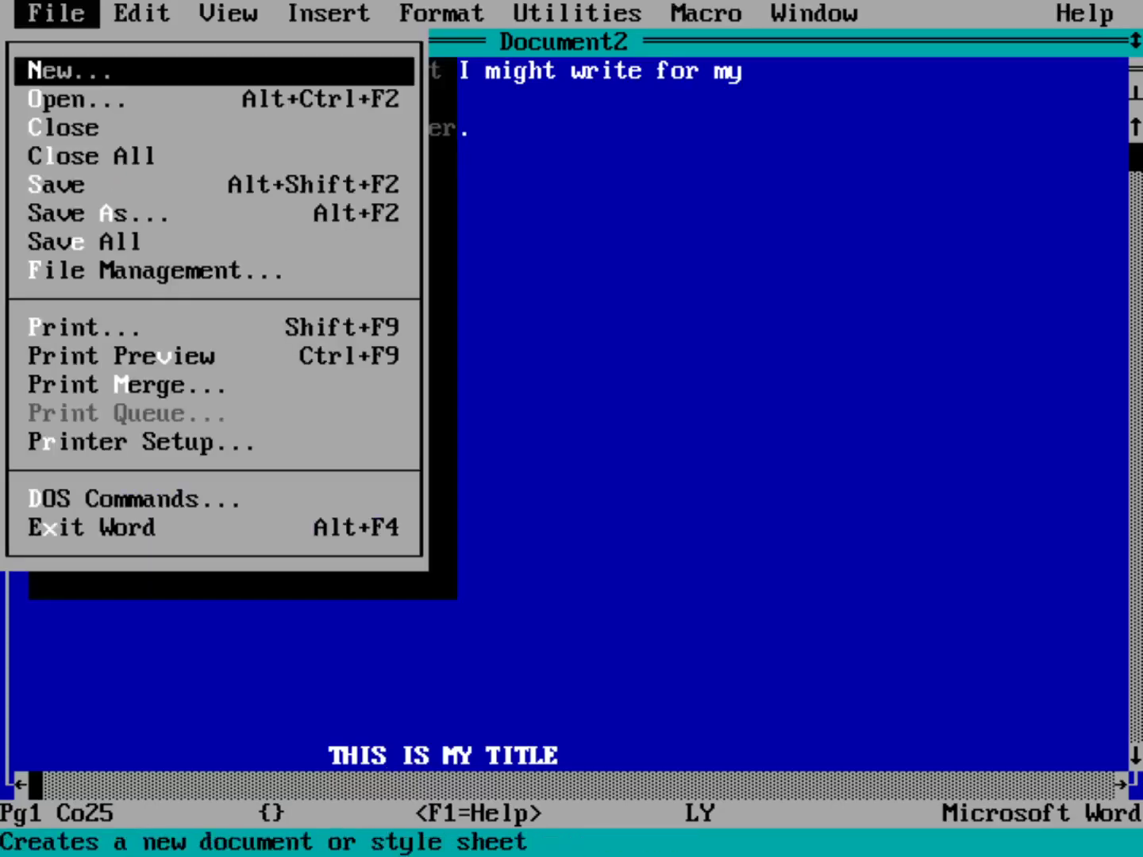
{"action": "key", "text": "v"}
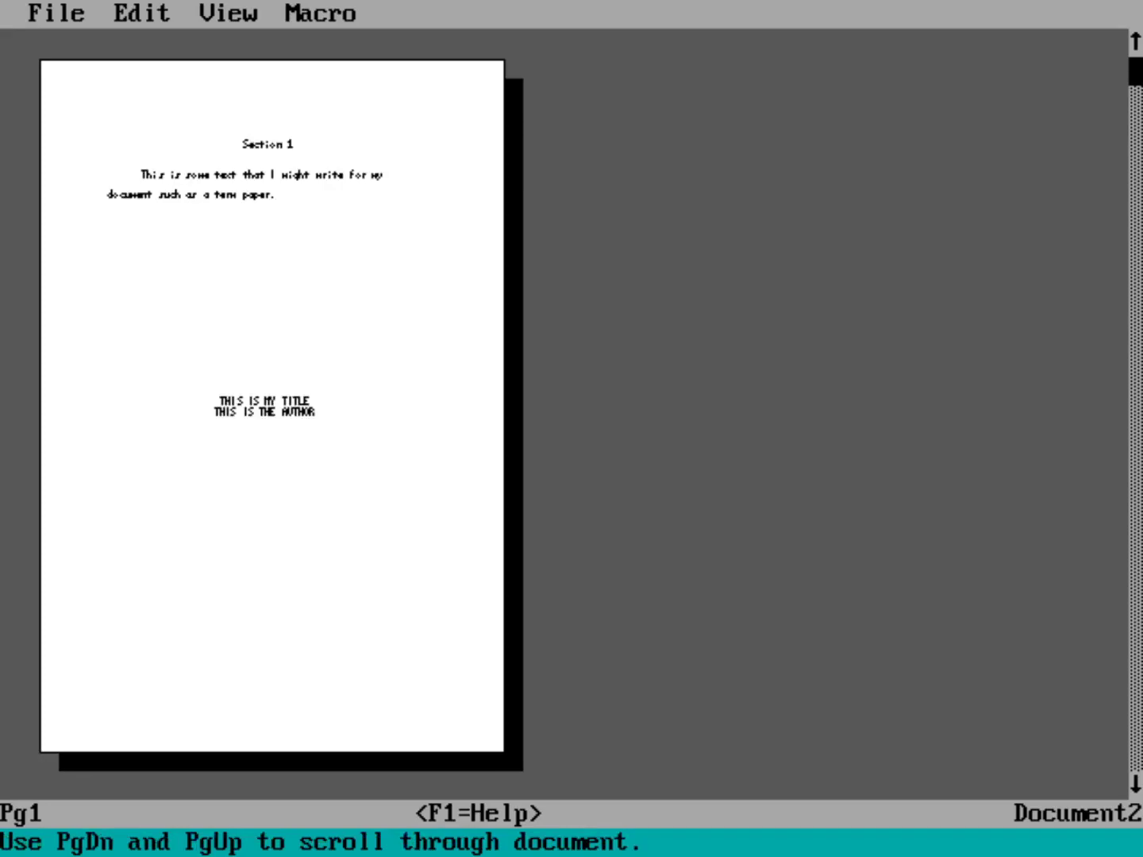
{"action": "key", "text": "Escape"}
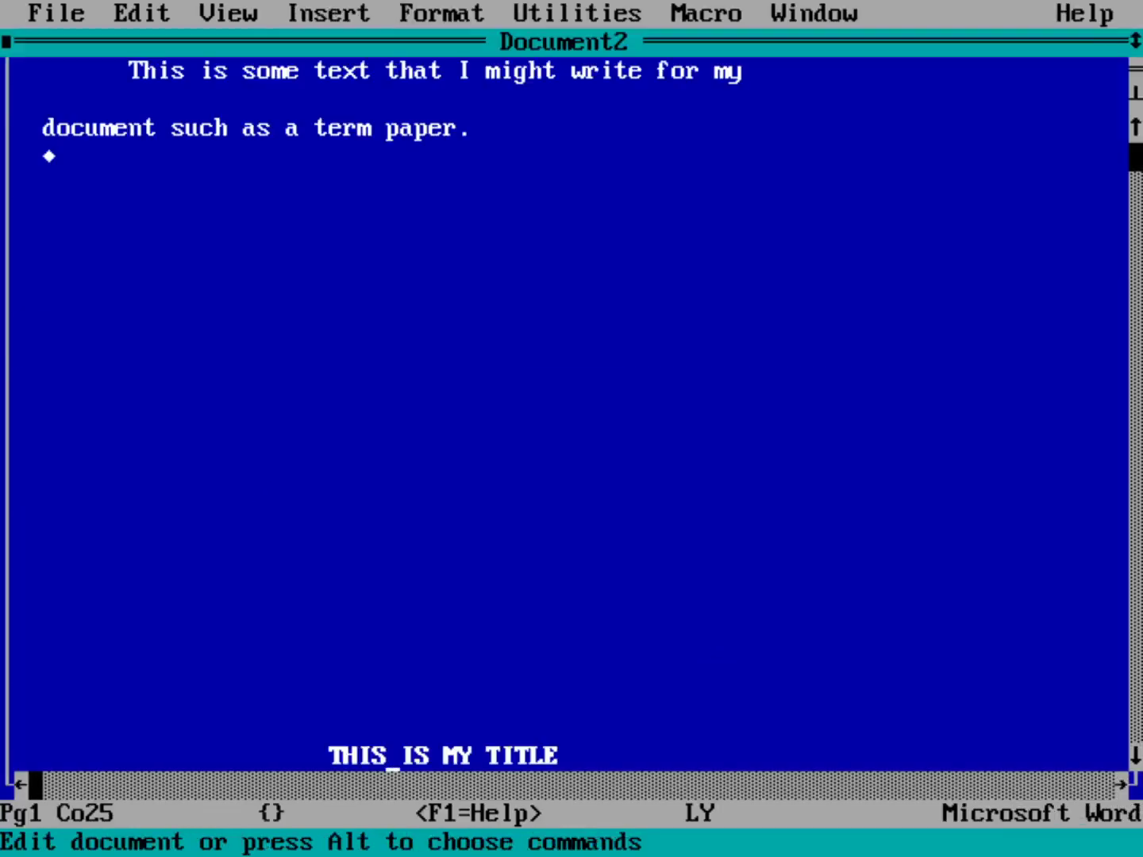
Step: Retype the author line as 'THIS IS THE AUTHOR' followed by an empty line
{"action": "key", "text": "Return"}
{"action": "type", "text": "THIS IS THE AUTHOR"}
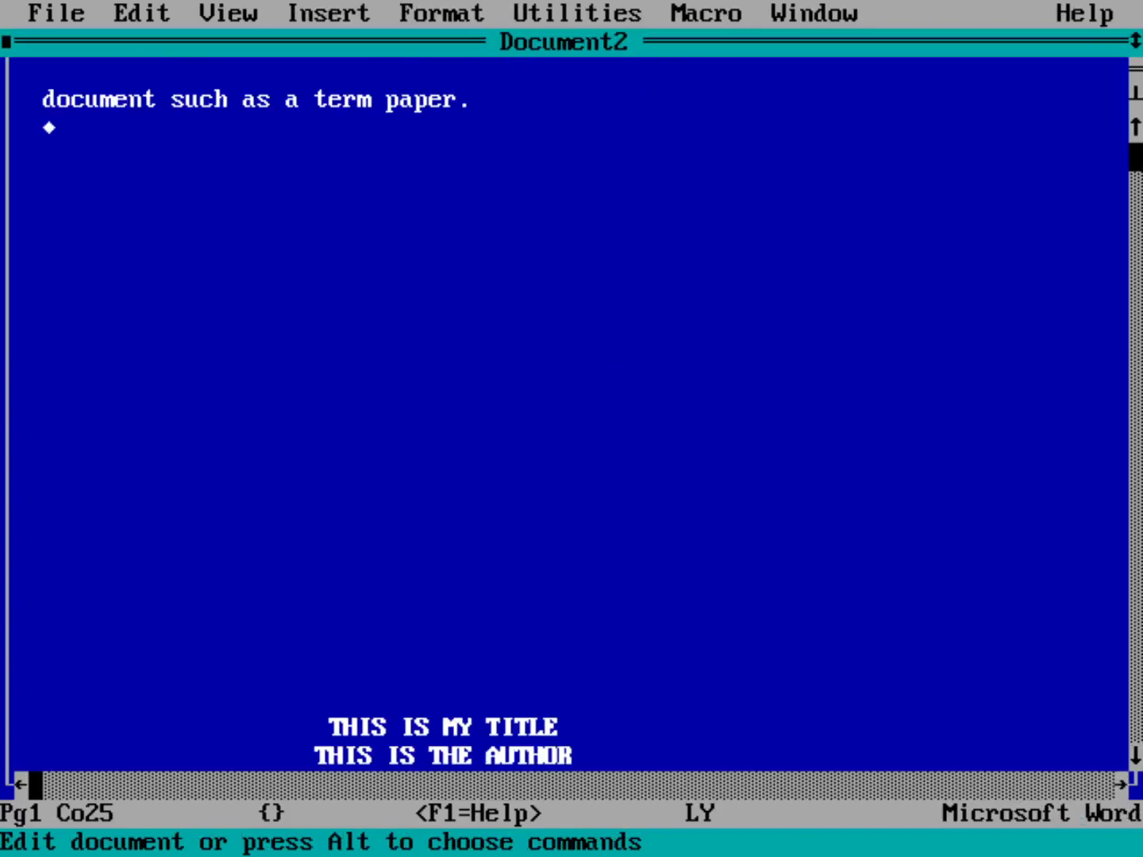
{"action": "key", "text": "Return"}
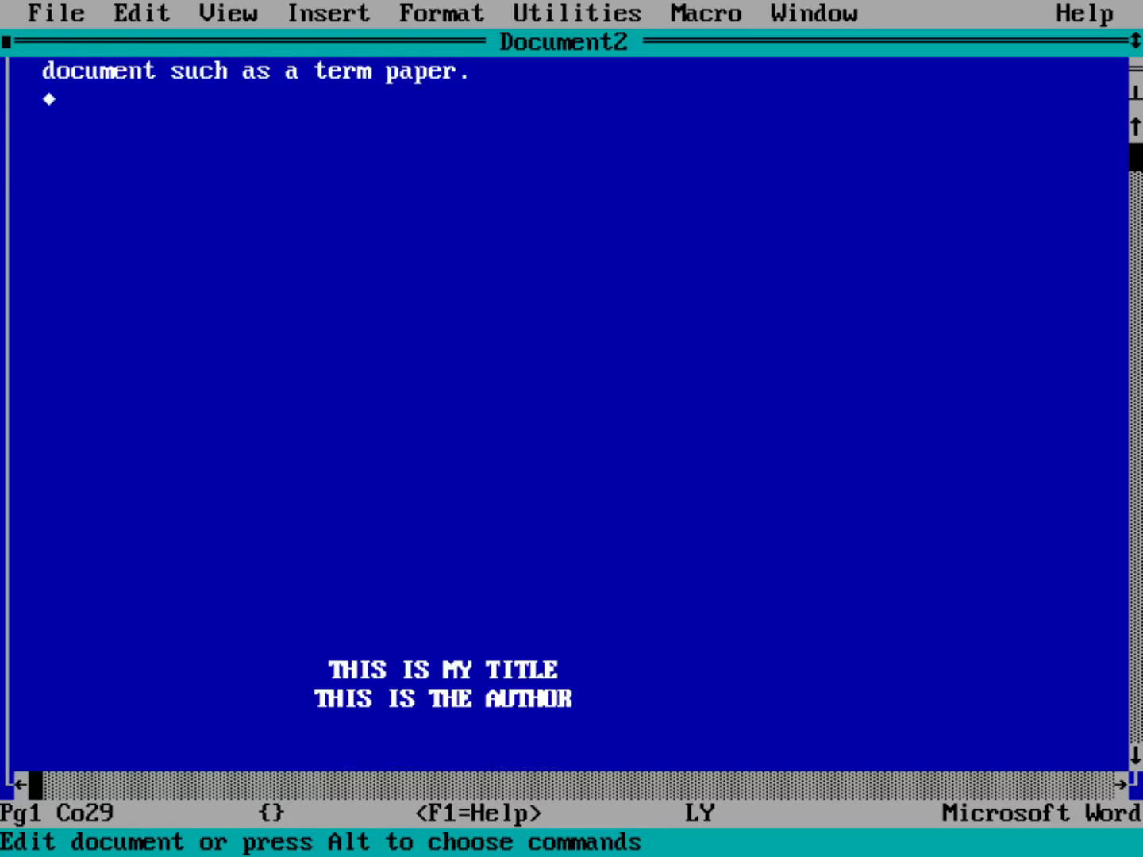
Step: Insert a page break after the author line and check both pages
{"action": "key", "text": "alt"}
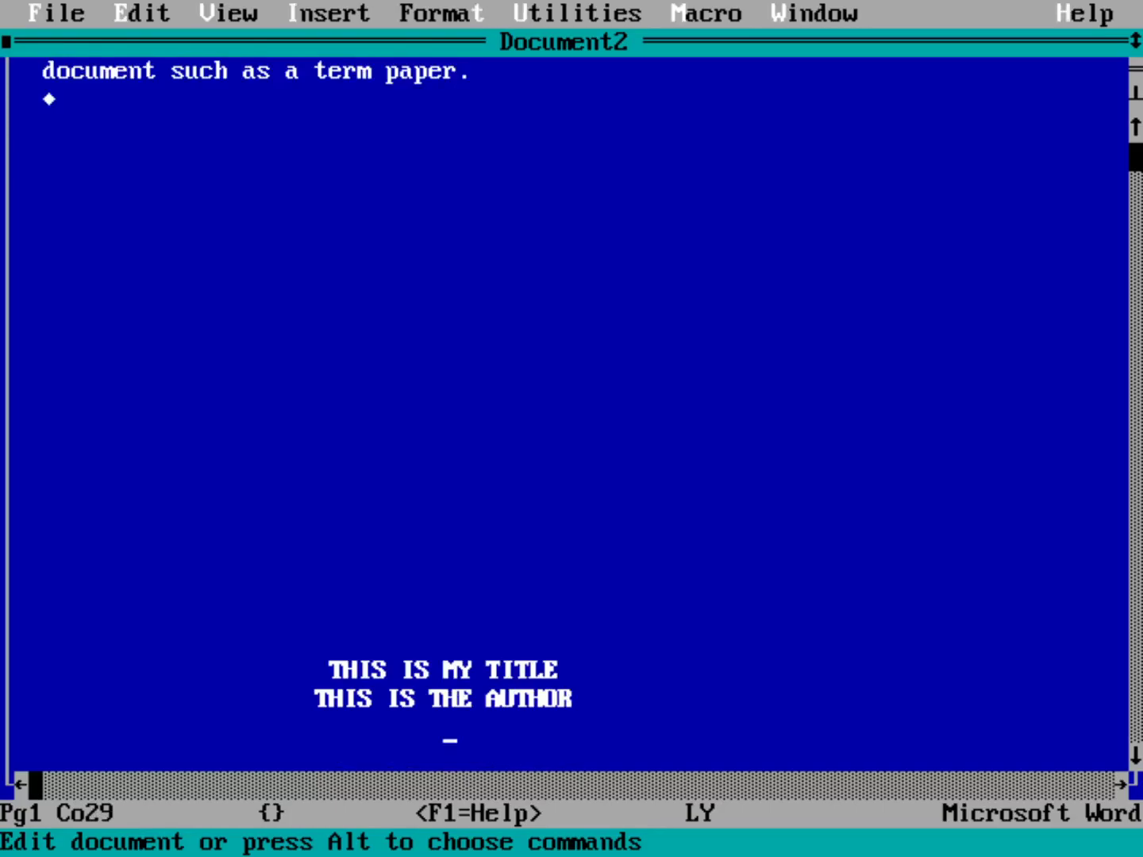
{"action": "key", "text": "i"}
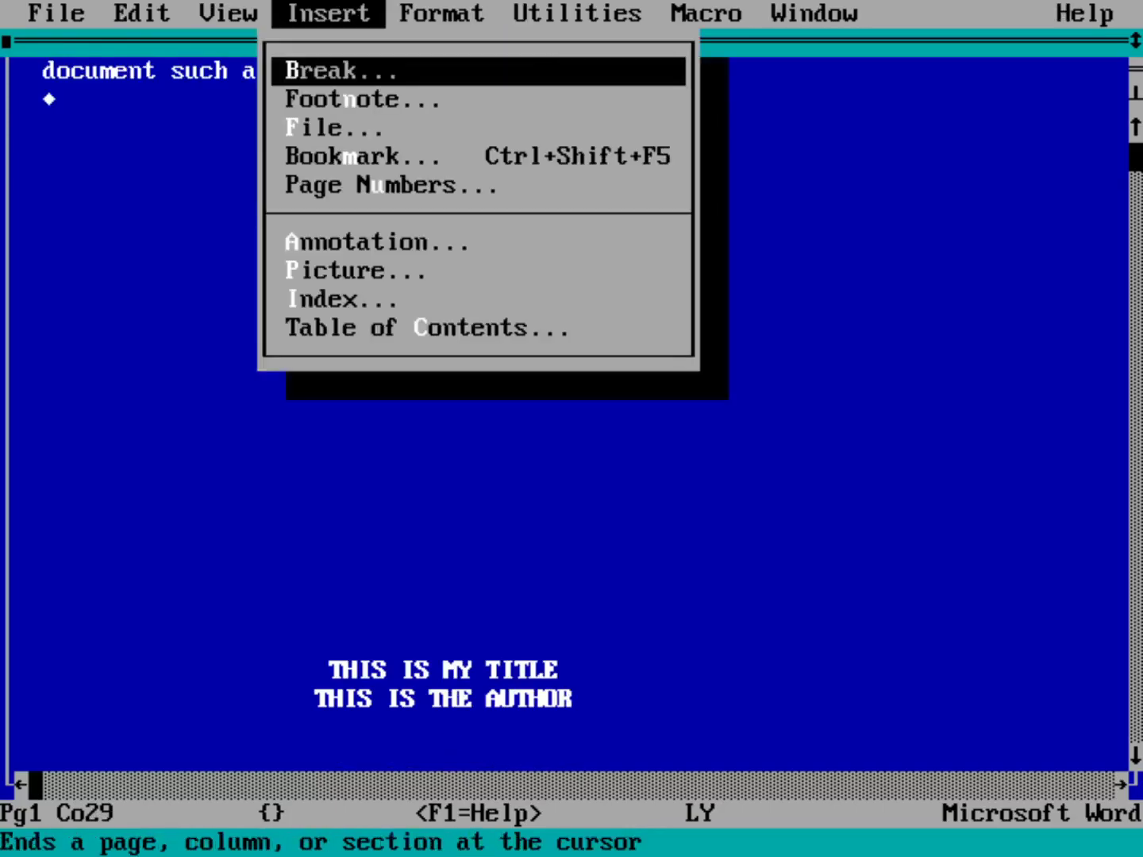
{"action": "key", "text": "Return"}
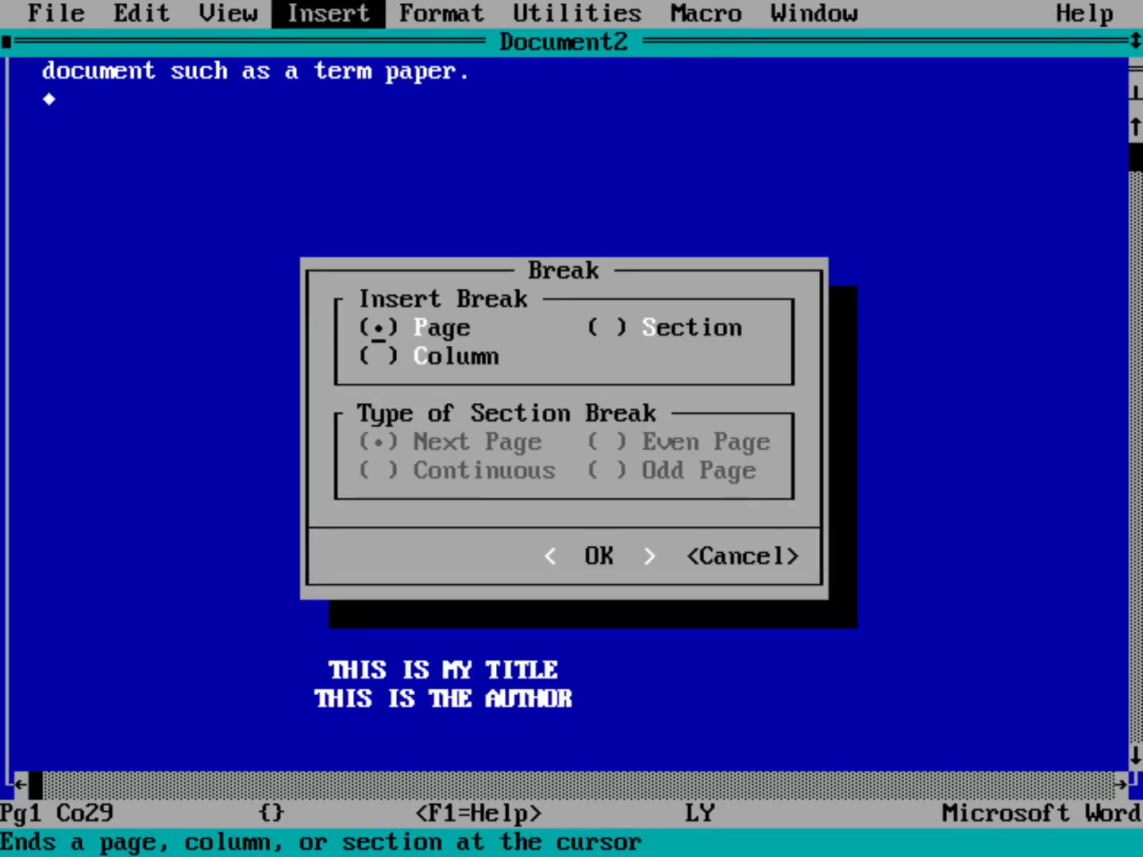
{"action": "key", "text": "Return"}
{"action": "key", "text": "Page_Down"}
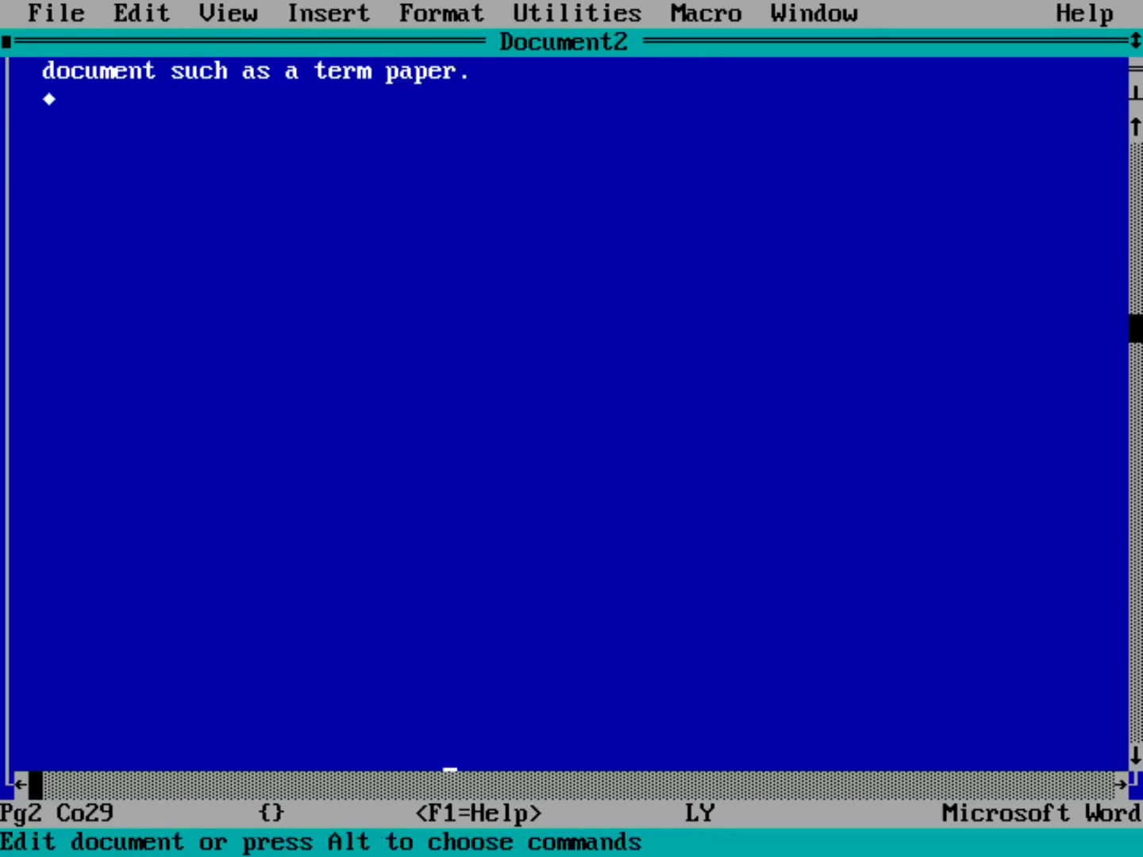
{"action": "key", "text": "Up"}
{"action": "key", "text": "Up"}
{"action": "key", "text": "Up"}
{"action": "key", "text": "Up"}
{"action": "key", "text": "Up"}
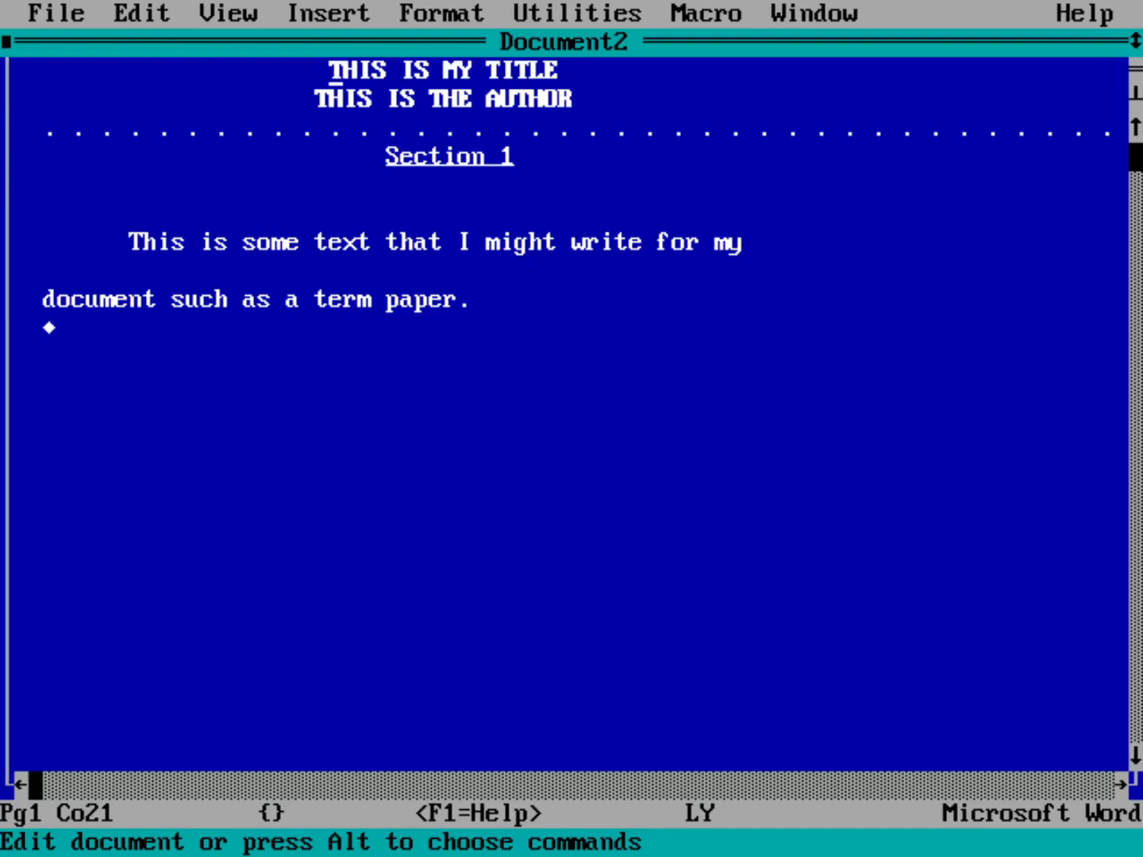
Step: Add a 'This is section 2' heading in the section title style after the body paragraph
{"action": "key", "text": "Down"}
{"action": "key", "text": "Down"}
{"action": "key", "text": "End"}
{"action": "key", "text": "Return"}
{"action": "key", "text": "alt"}
{"action": "key", "text": "t"}
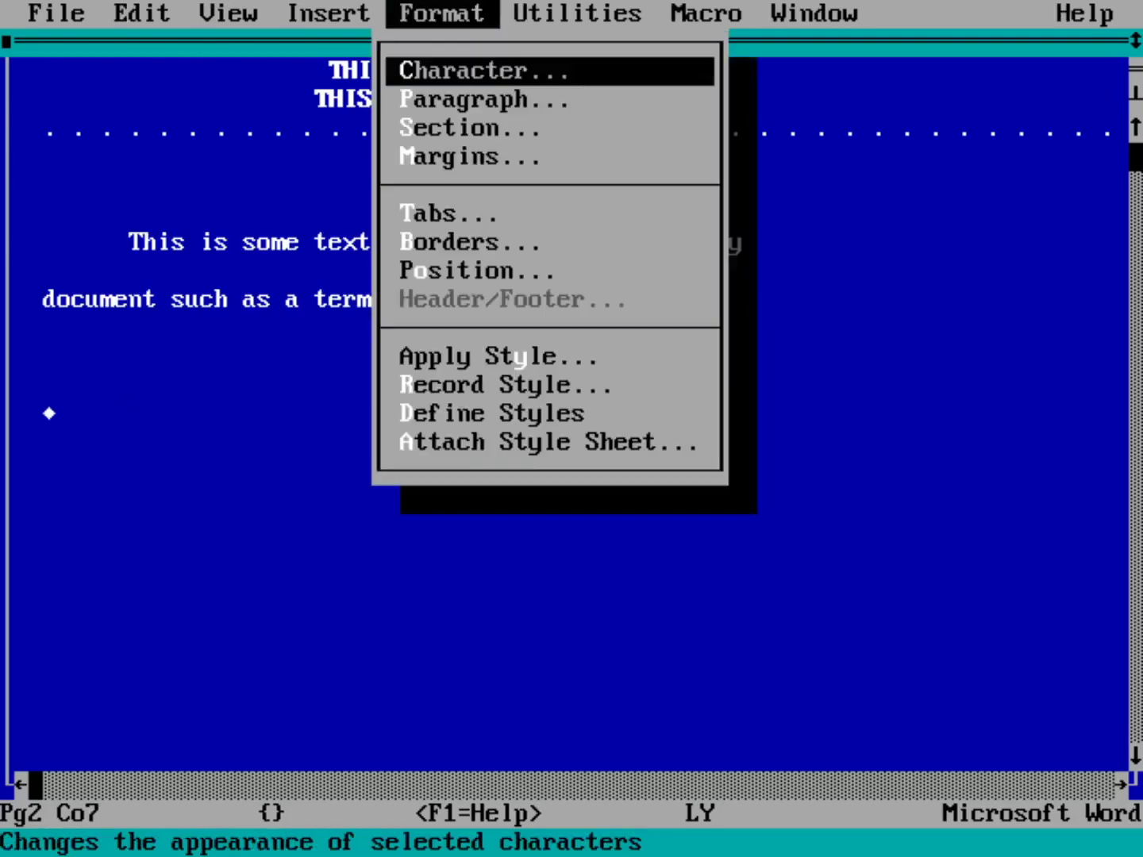
{"action": "key", "text": "y"}
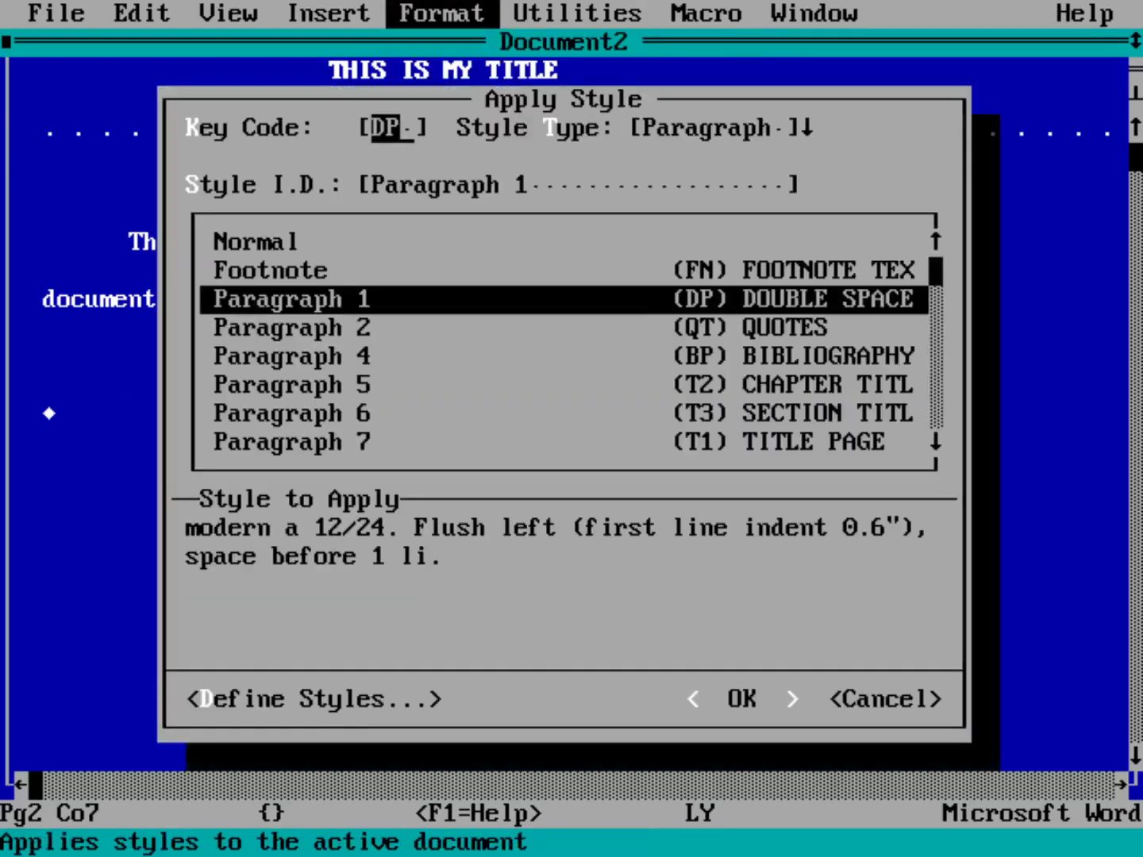
{"action": "key", "text": "Down"}
{"action": "key", "text": "Down"}
{"action": "key", "text": "Down"}
{"action": "key", "text": "Down"}
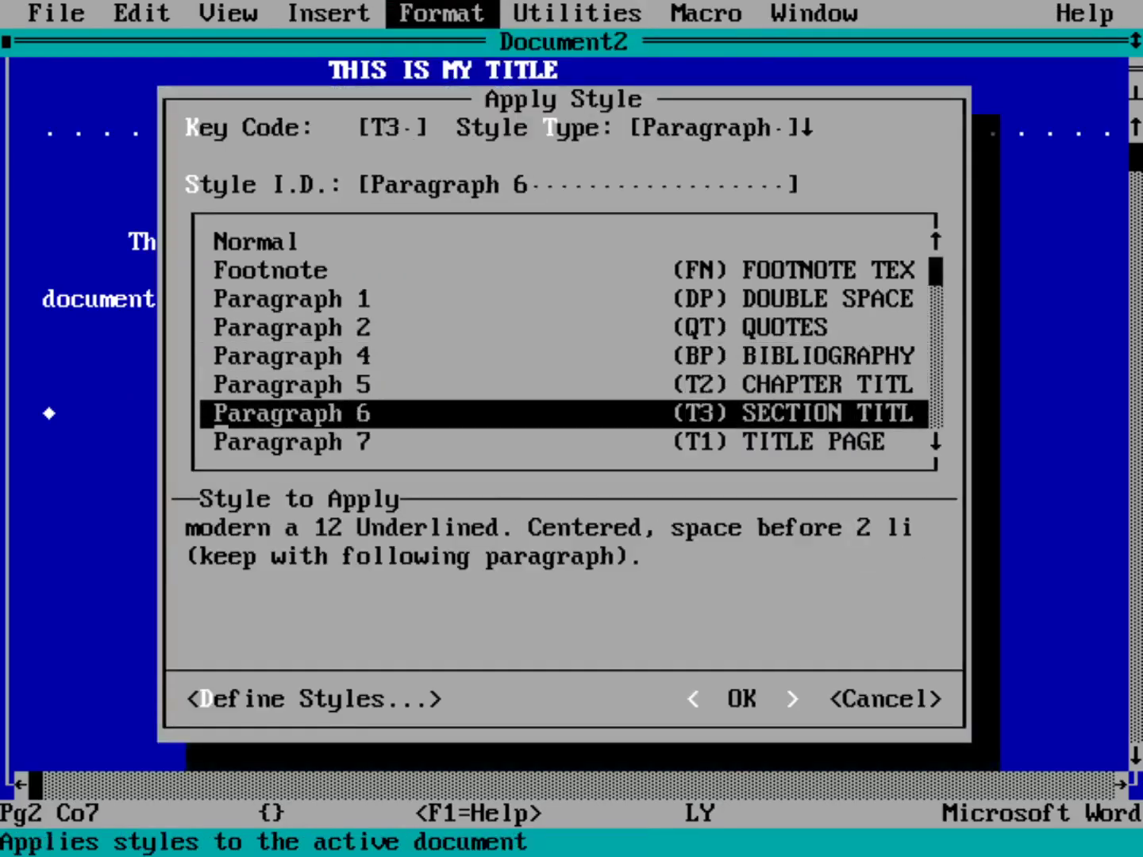
{"action": "key", "text": "Return"}
{"action": "type", "text": "This is"}
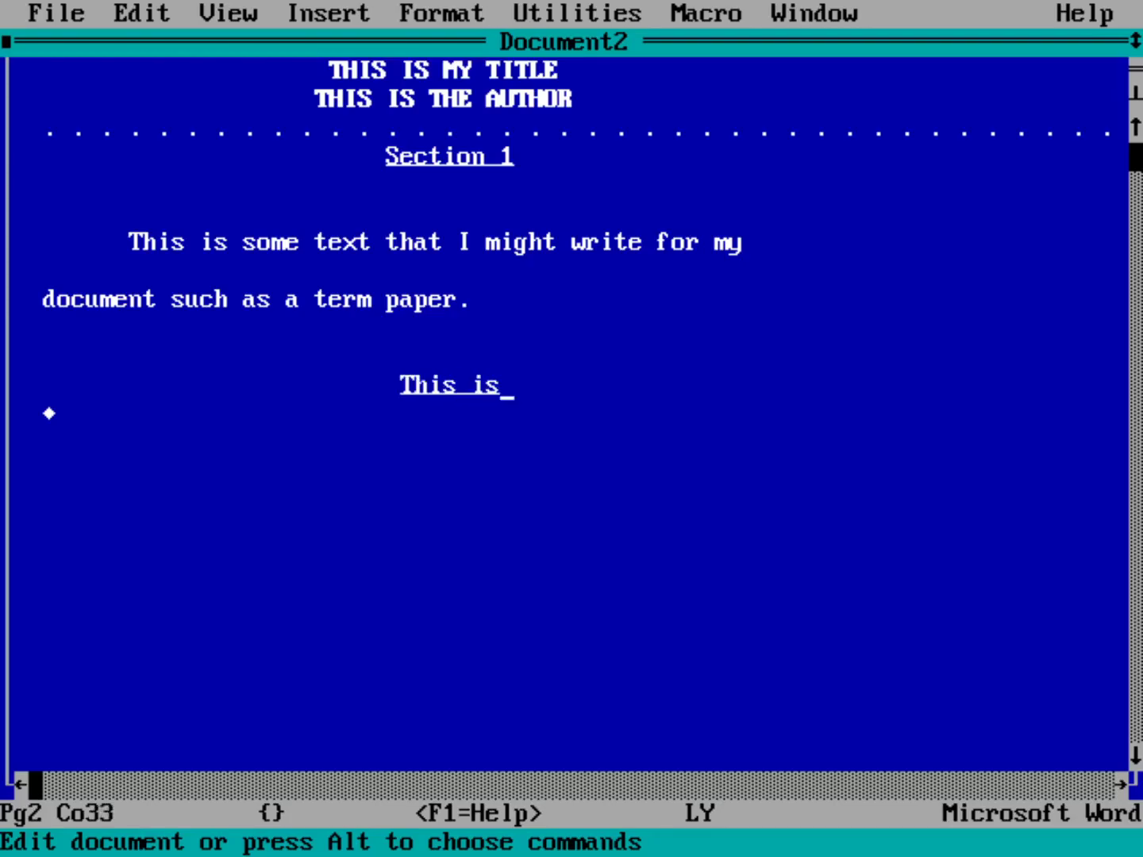
{"action": "type", "text": " section 2"}
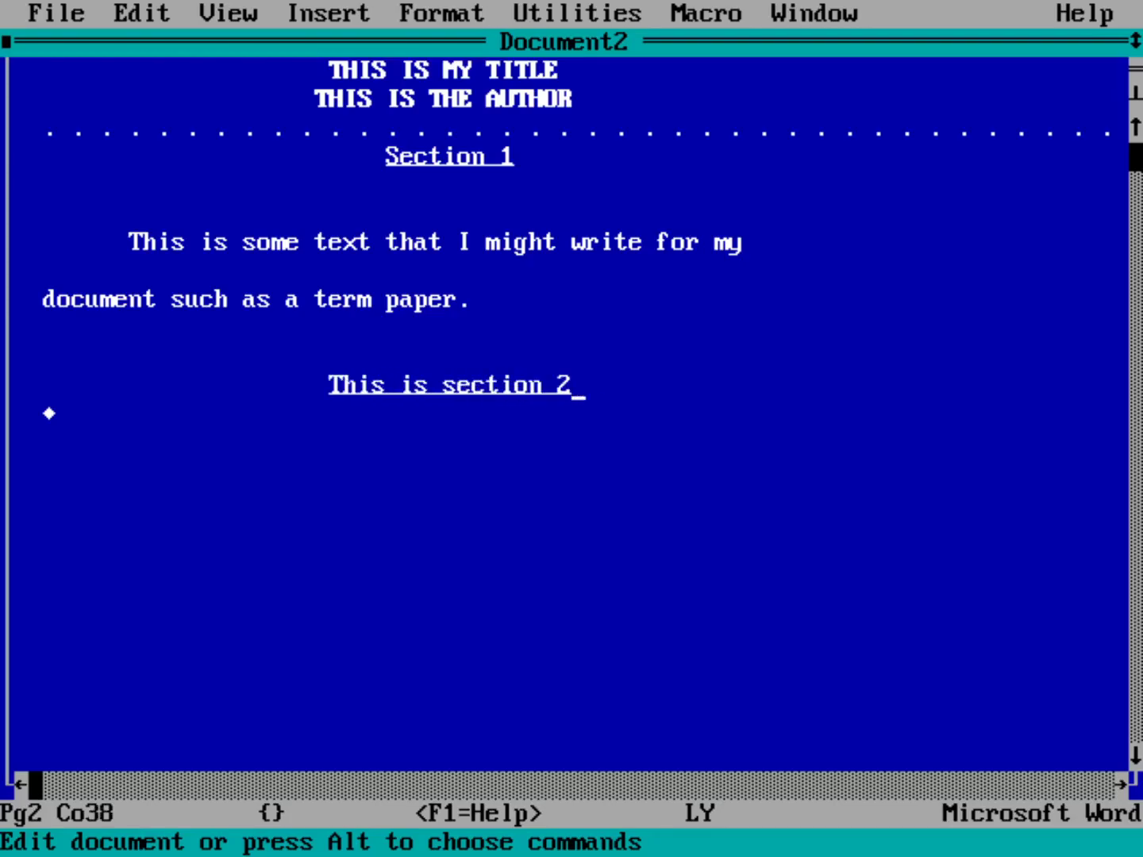
{"action": "key", "text": "Return"}
Step: Apply the double-space body style and type 'This is where I would type the rest of my document.'
{"action": "key", "text": "alt"}
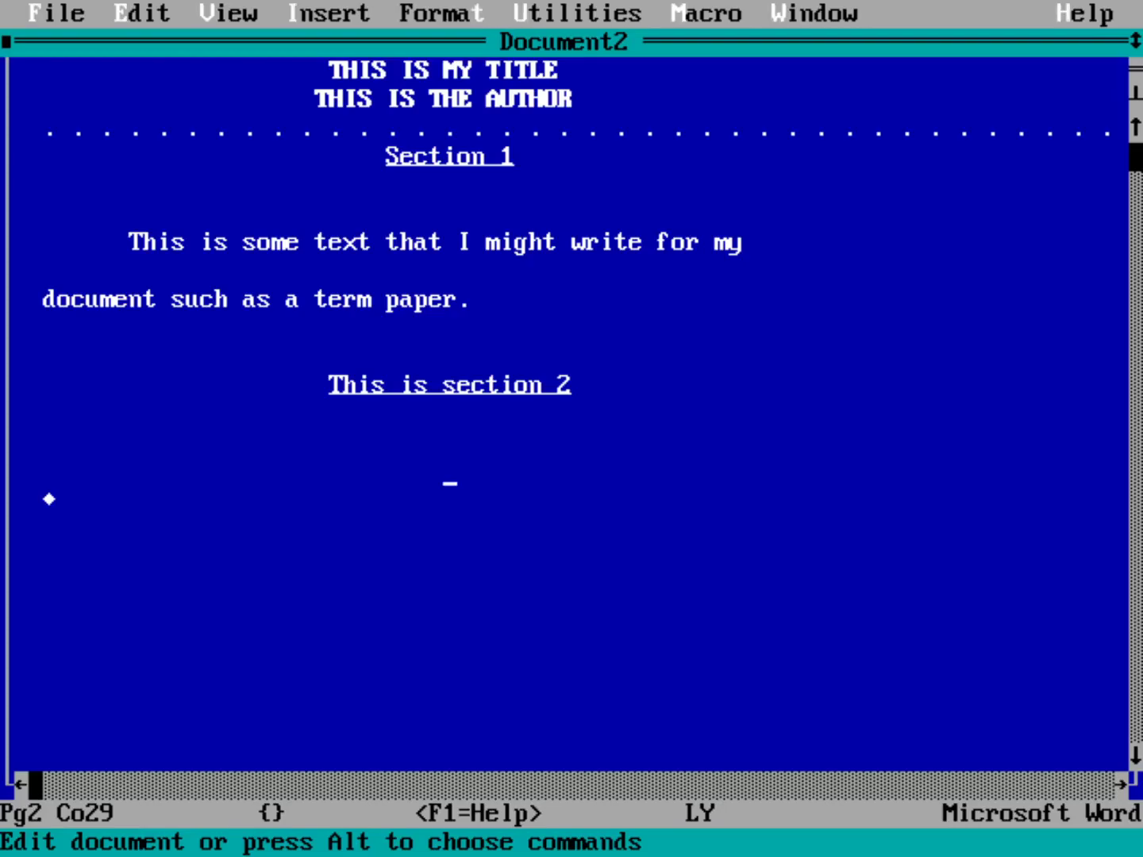
{"action": "key", "text": "t"}
{"action": "key", "text": "y"}
{"action": "key", "text": "Down"}
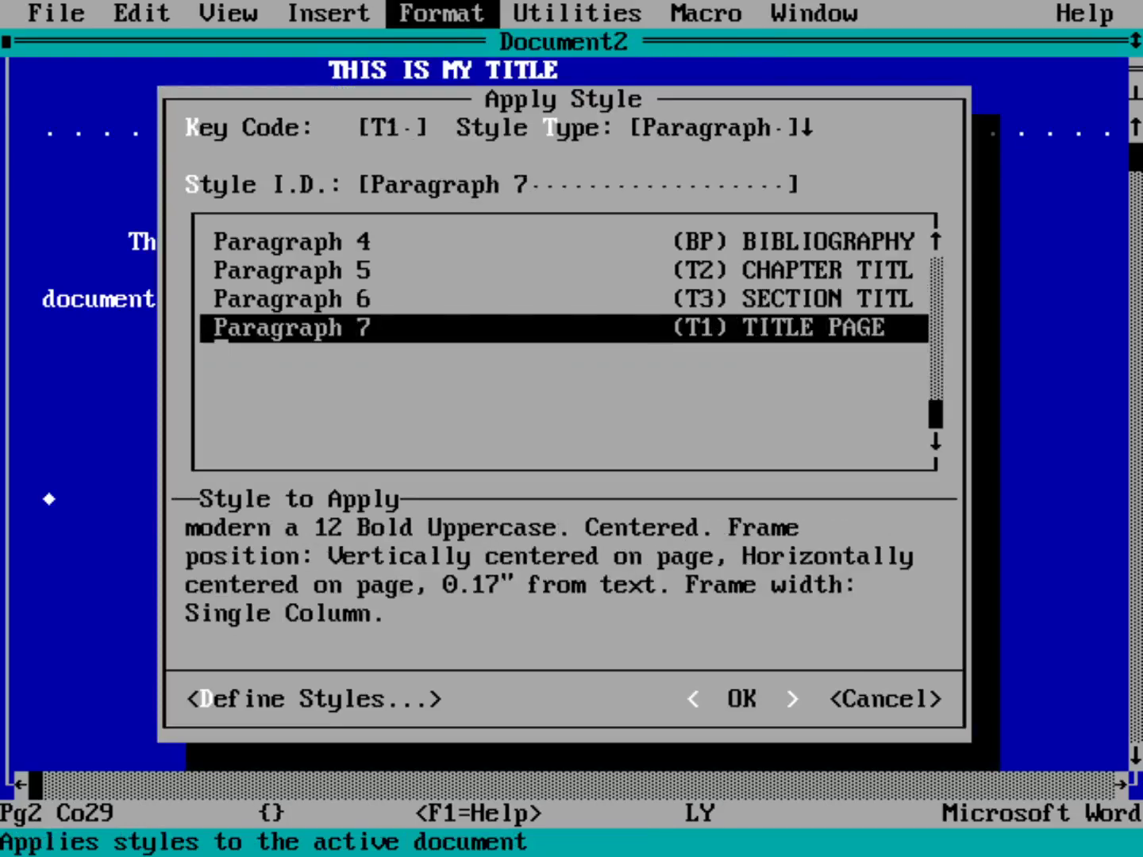
{"action": "key", "text": "Up"}
{"action": "key", "text": "Up"}
{"action": "key", "text": "Up"}
{"action": "key", "text": "Up"}
{"action": "key", "text": "Up"}
{"action": "key", "text": "Return"}
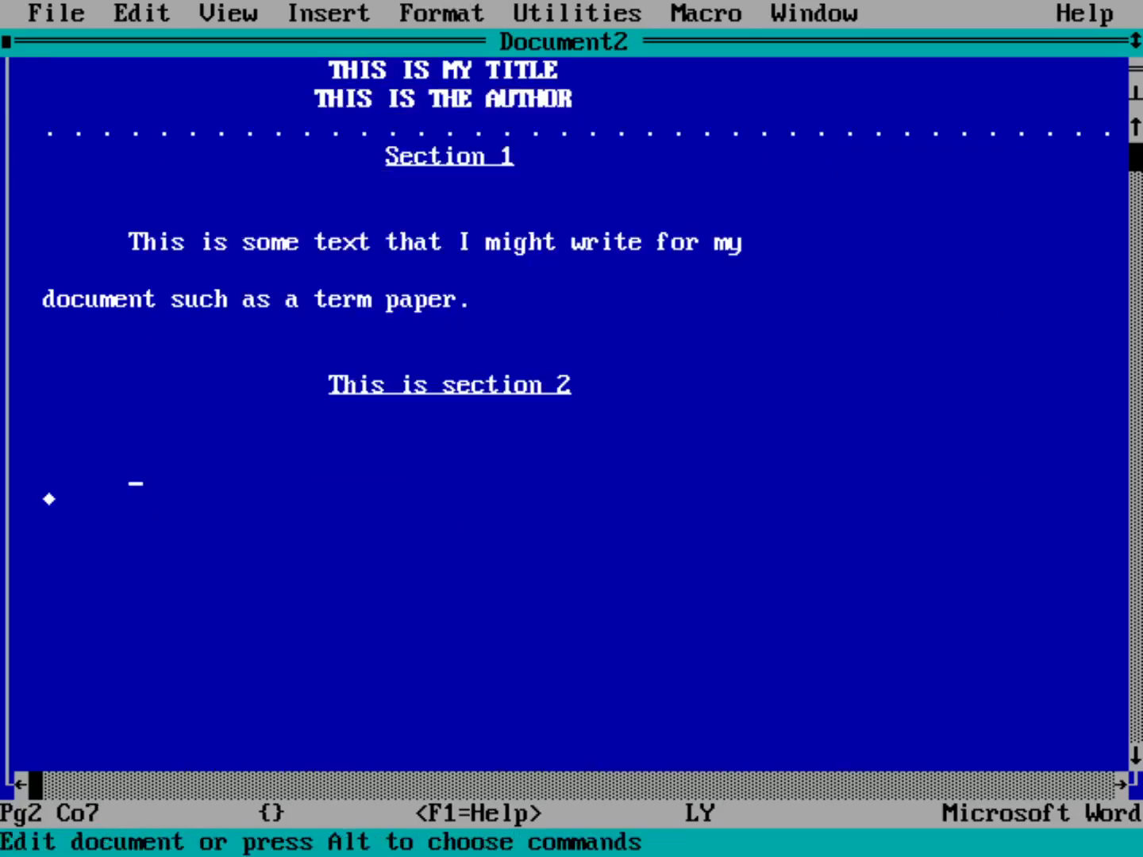
{"action": "type", "text": "Thisi"}
{"action": "key", "text": "BackSpace"}
{"action": "key", "text": "BackSpace"}
{"action": "type", "text": "is wh"}
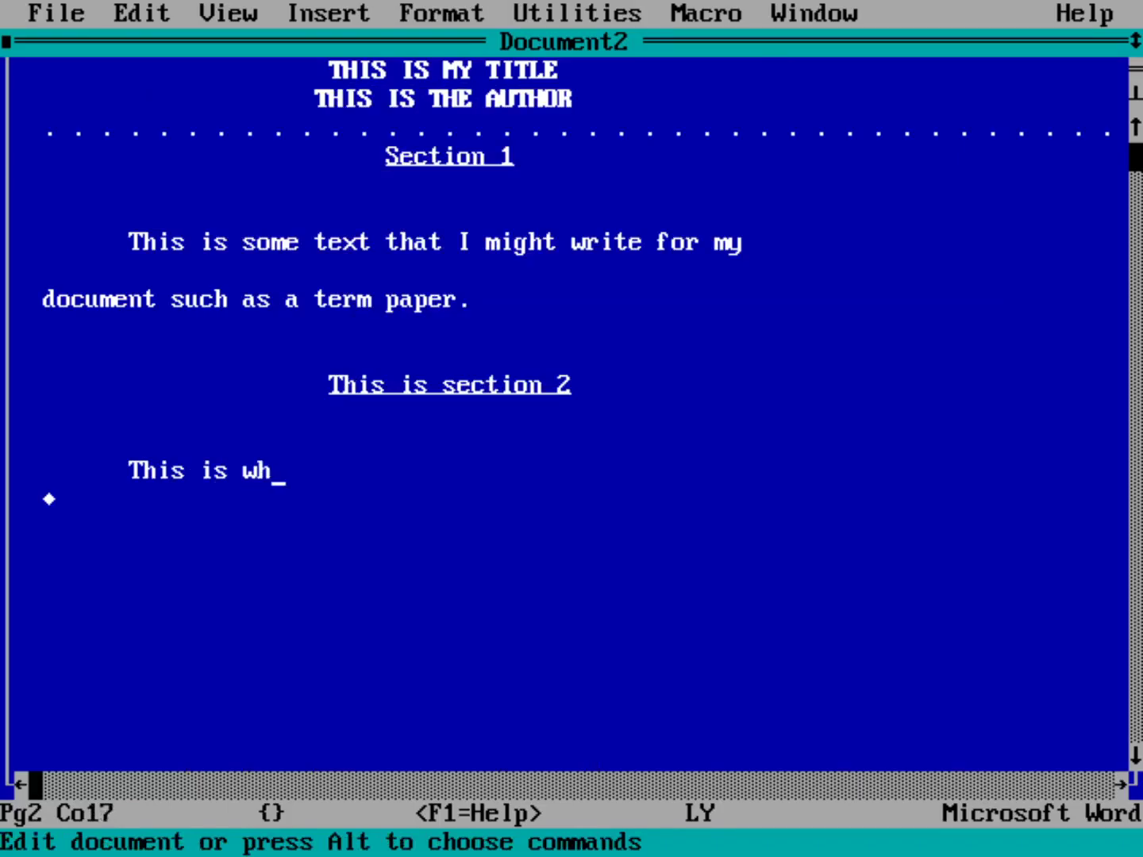
{"action": "type", "text": "ere I would typ"}
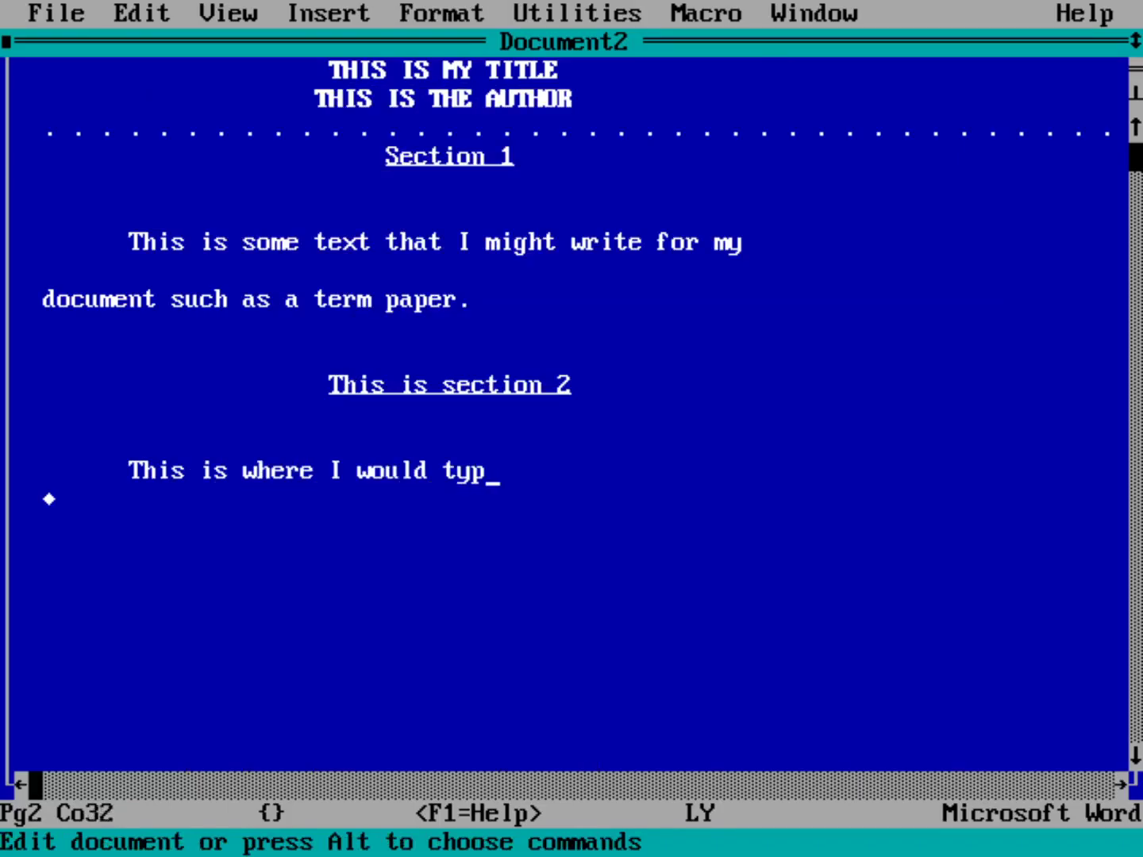
{"action": "type", "text": "e the rest o"}
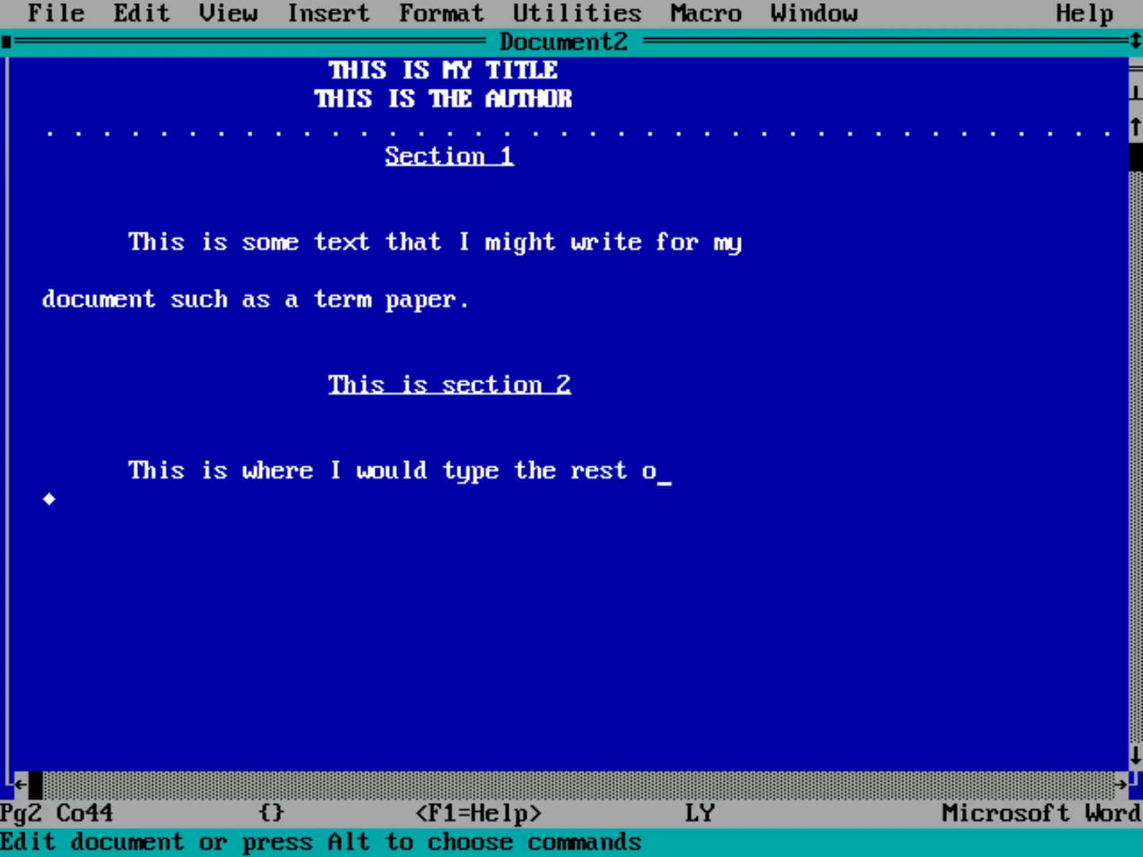
{"action": "type", "text": "f my document"}
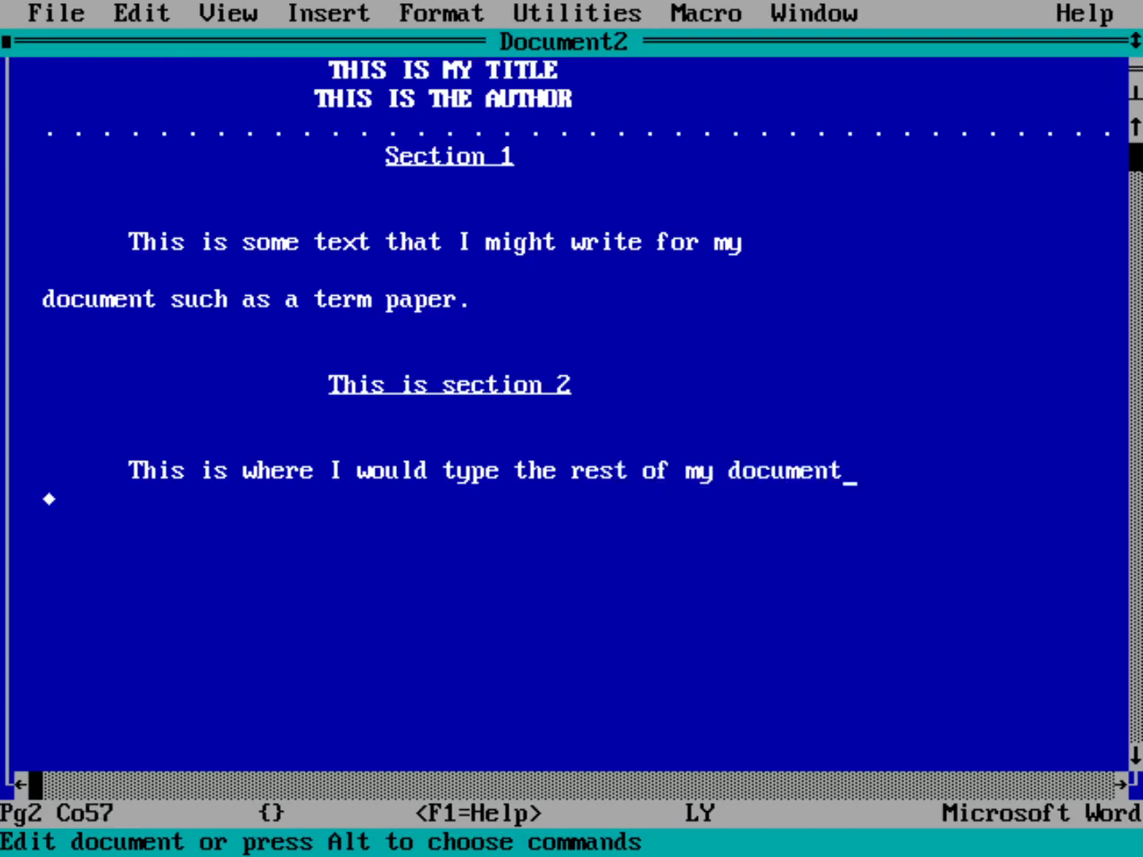
{"action": "type", "text": "."}
{"action": "key", "text": "alt"}
{"action": "key", "text": "f"}
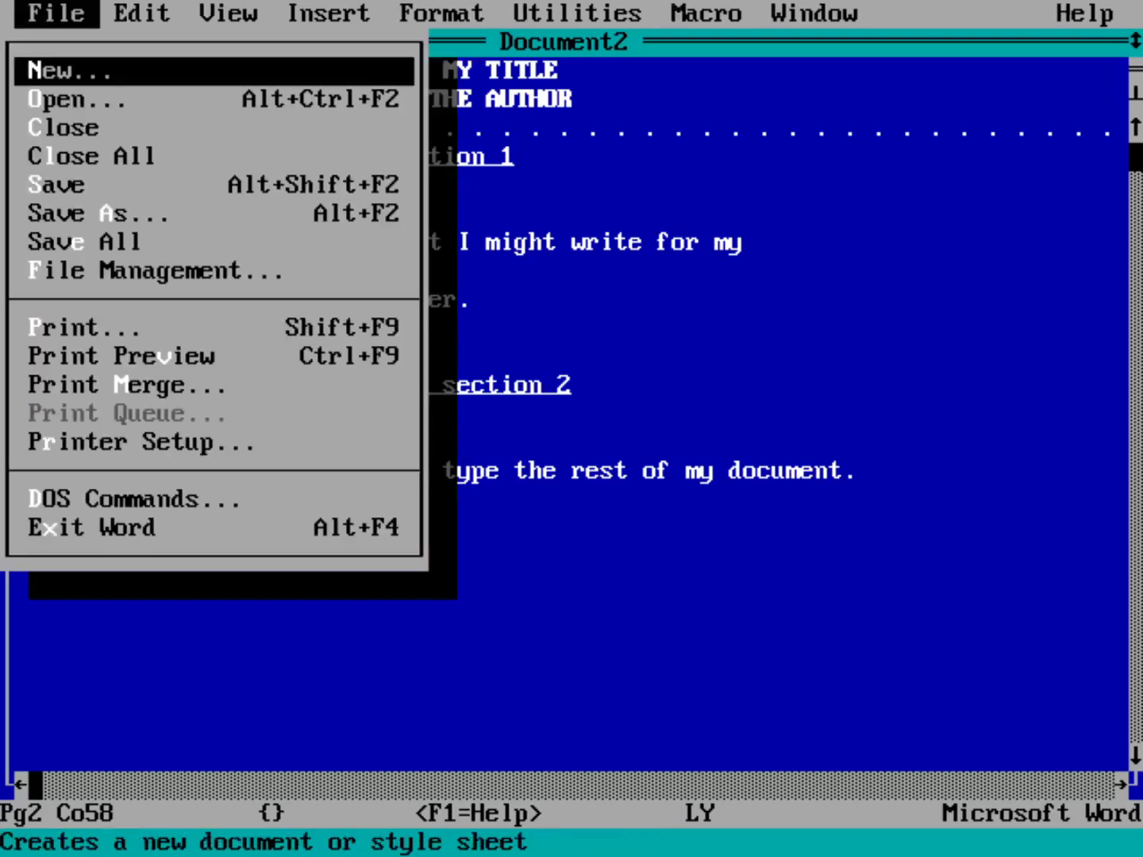
{"action": "key", "text": "Down"}
{"action": "key", "text": "Down"}
{"action": "key", "text": "Down"}
{"action": "key", "text": "Down"}
{"action": "key", "text": "Down"}
{"action": "key", "text": "Down"}
{"action": "key", "text": "Down"}
{"action": "key", "text": "Down"}
{"action": "key", "text": "Down"}
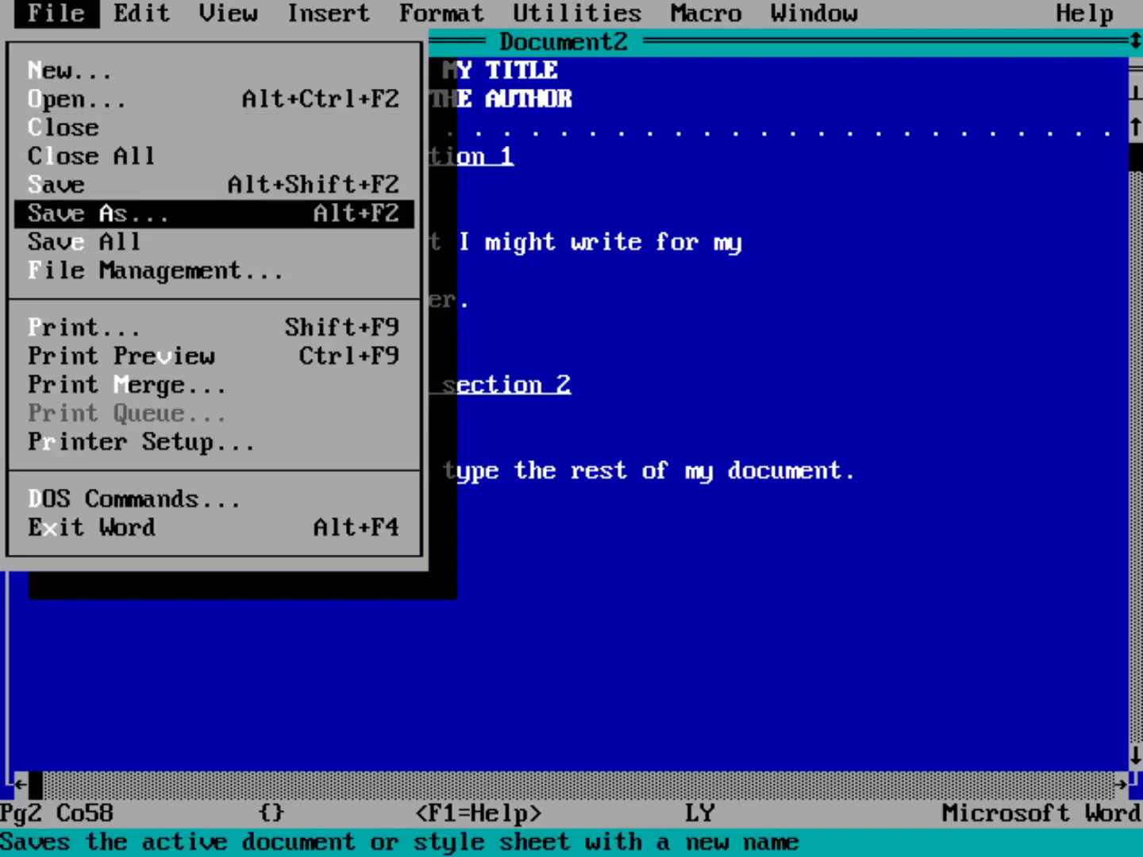
{"action": "key", "text": "Return"}
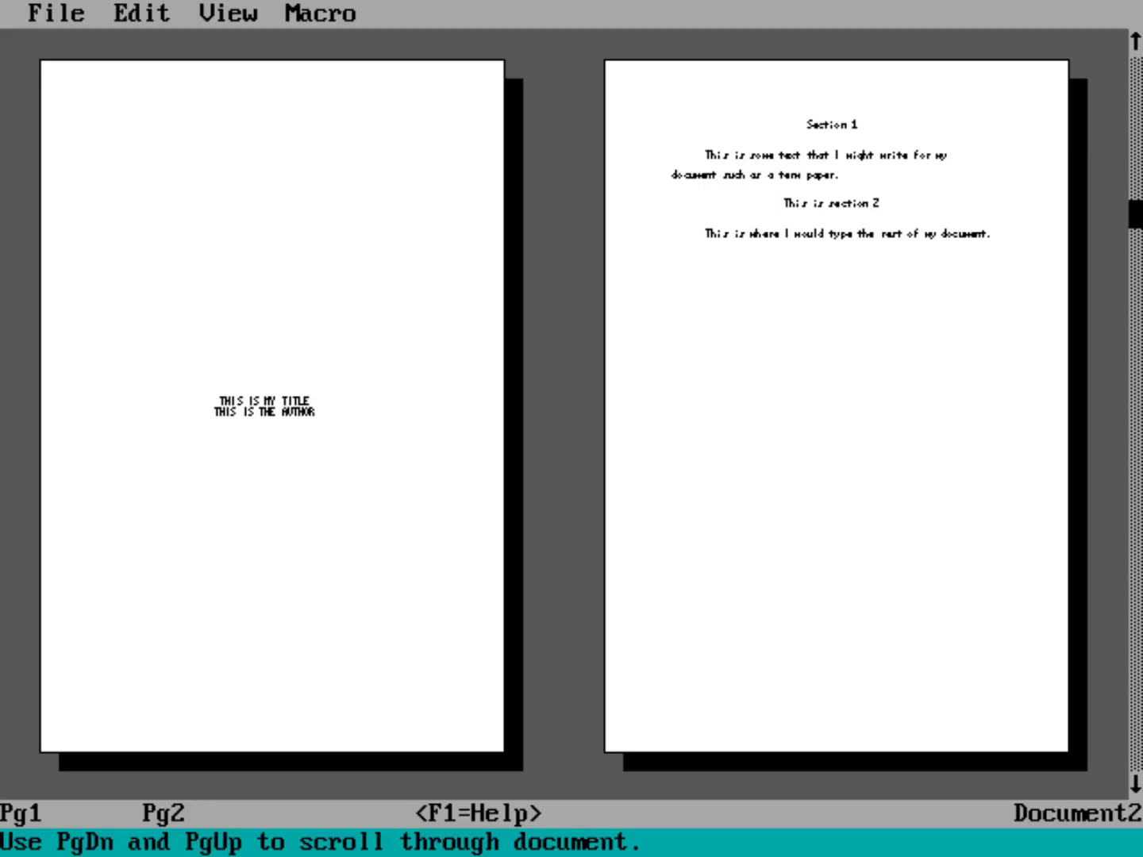
{"action": "key", "text": "Escape"}
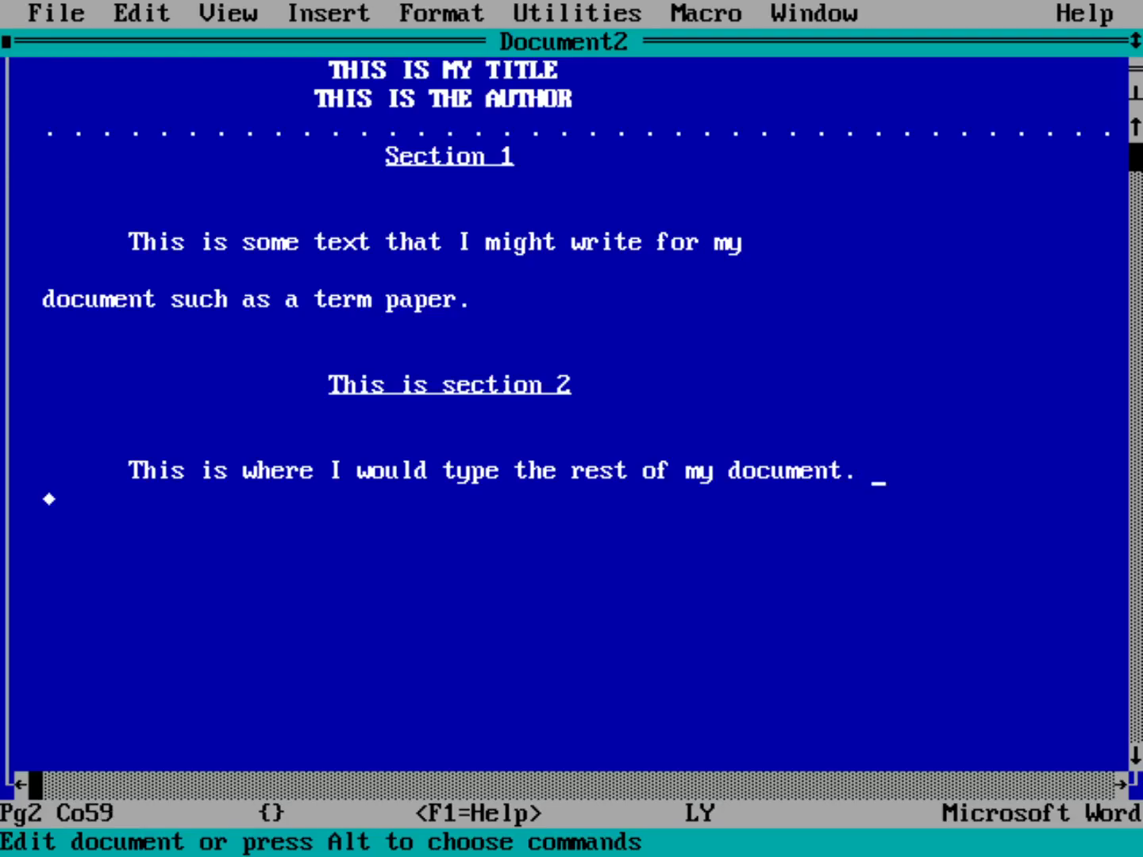
Step: Add 'This word is misspeled.' and spell-check it, changing the word to 'misspelled'
{"action": "key", "text": "Return"}
{"action": "type", "text": "This"}
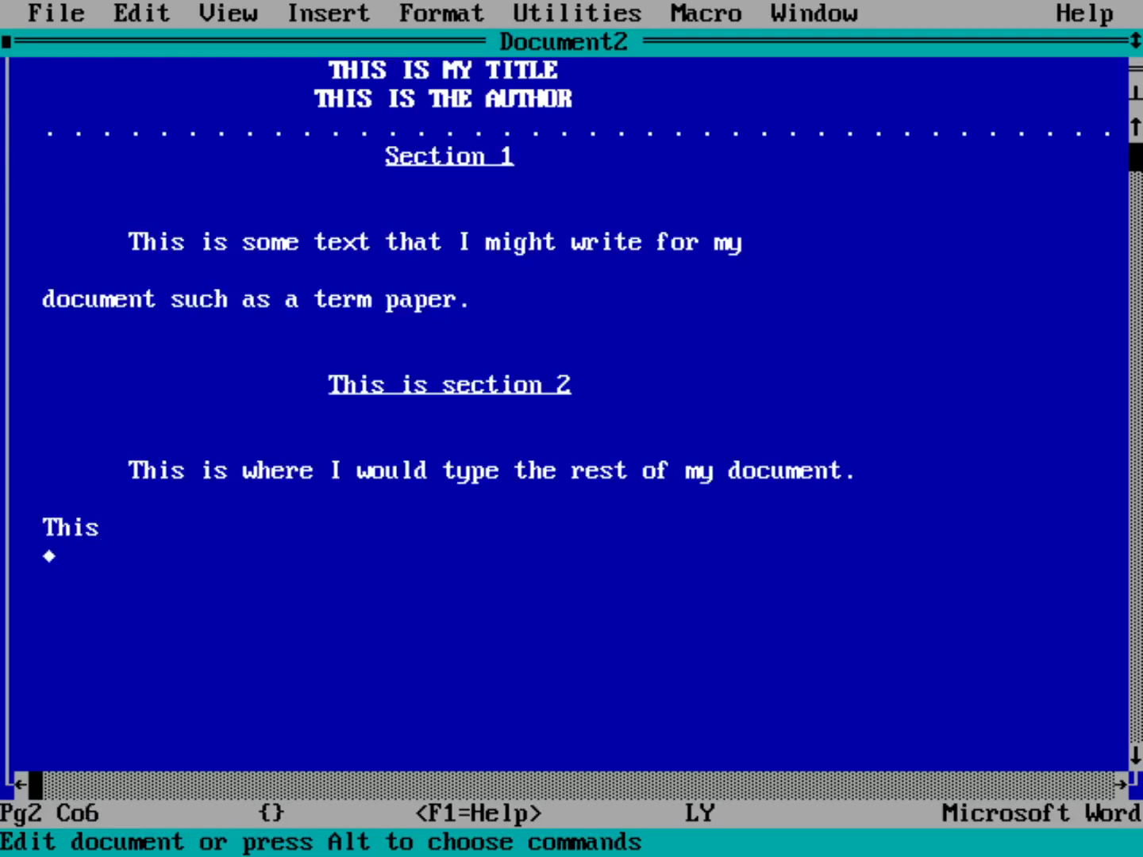
{"action": "type", "text": " word is mis"}
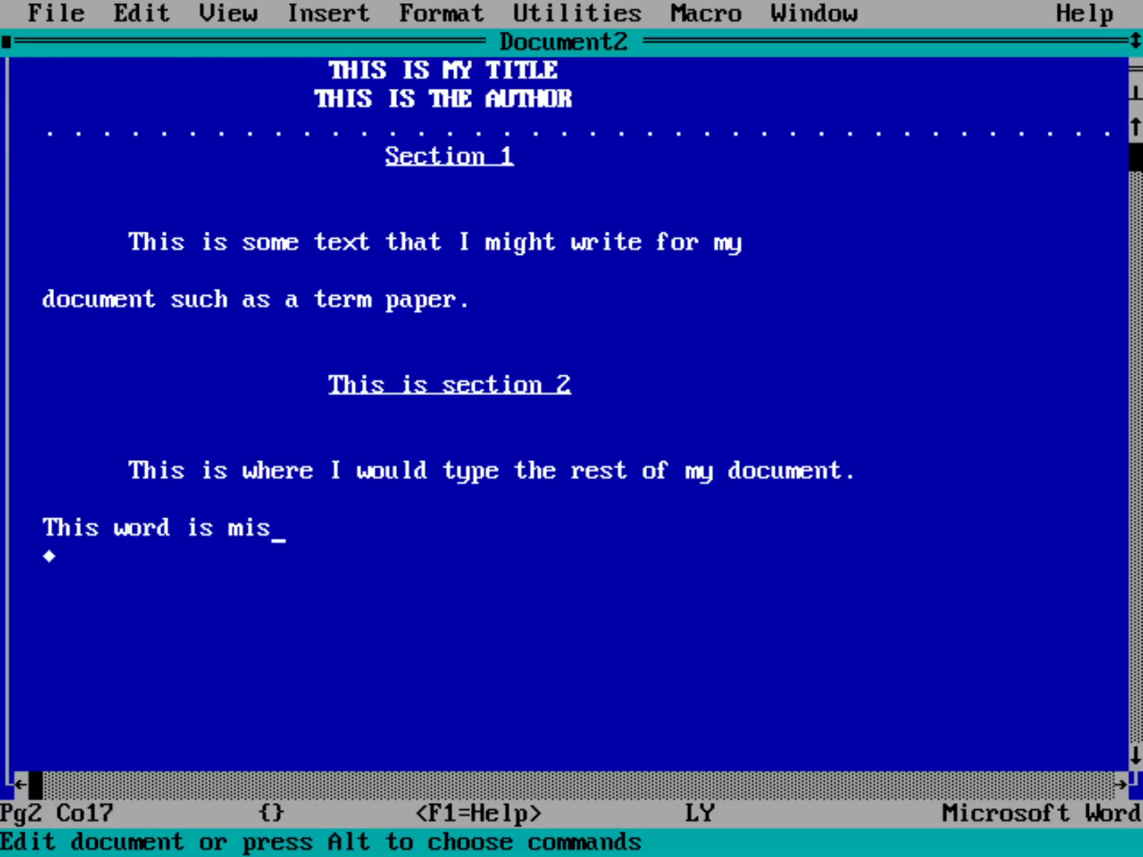
{"action": "type", "text": "spel"}
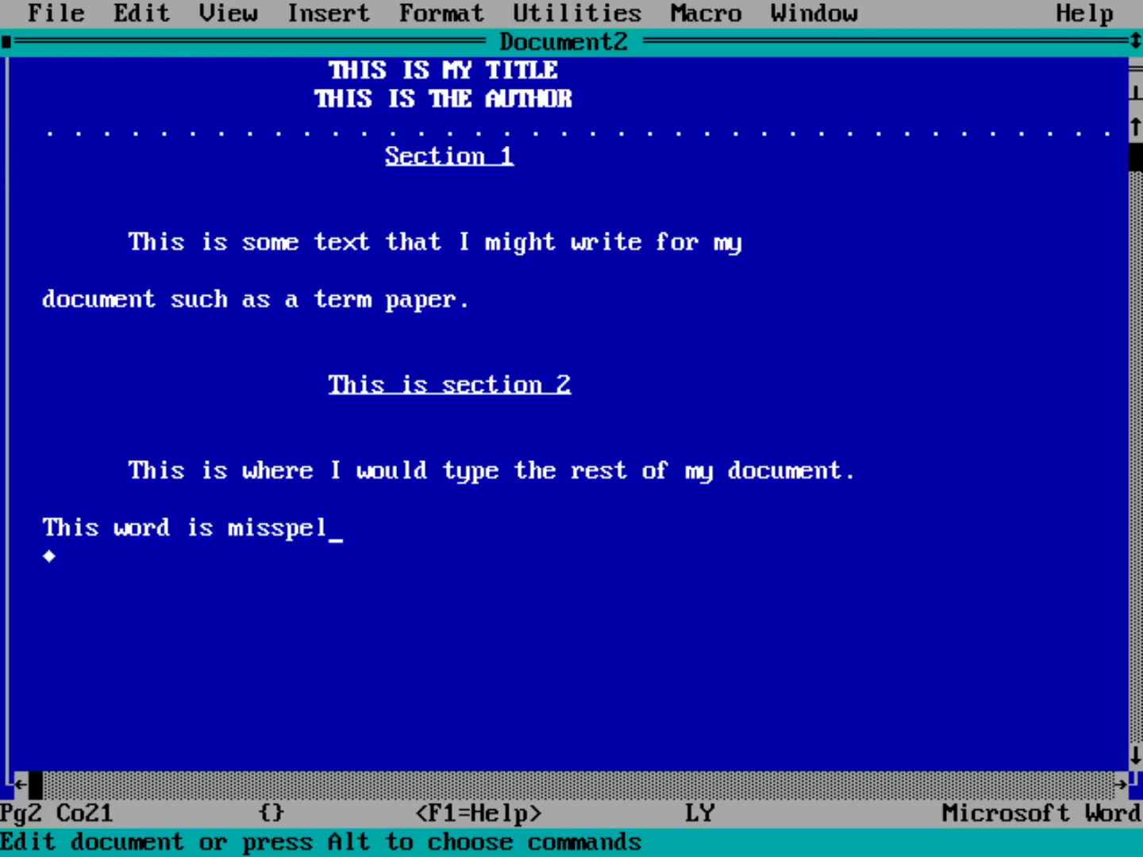
{"action": "type", "text": "ed."}
{"action": "key", "text": "alt"}
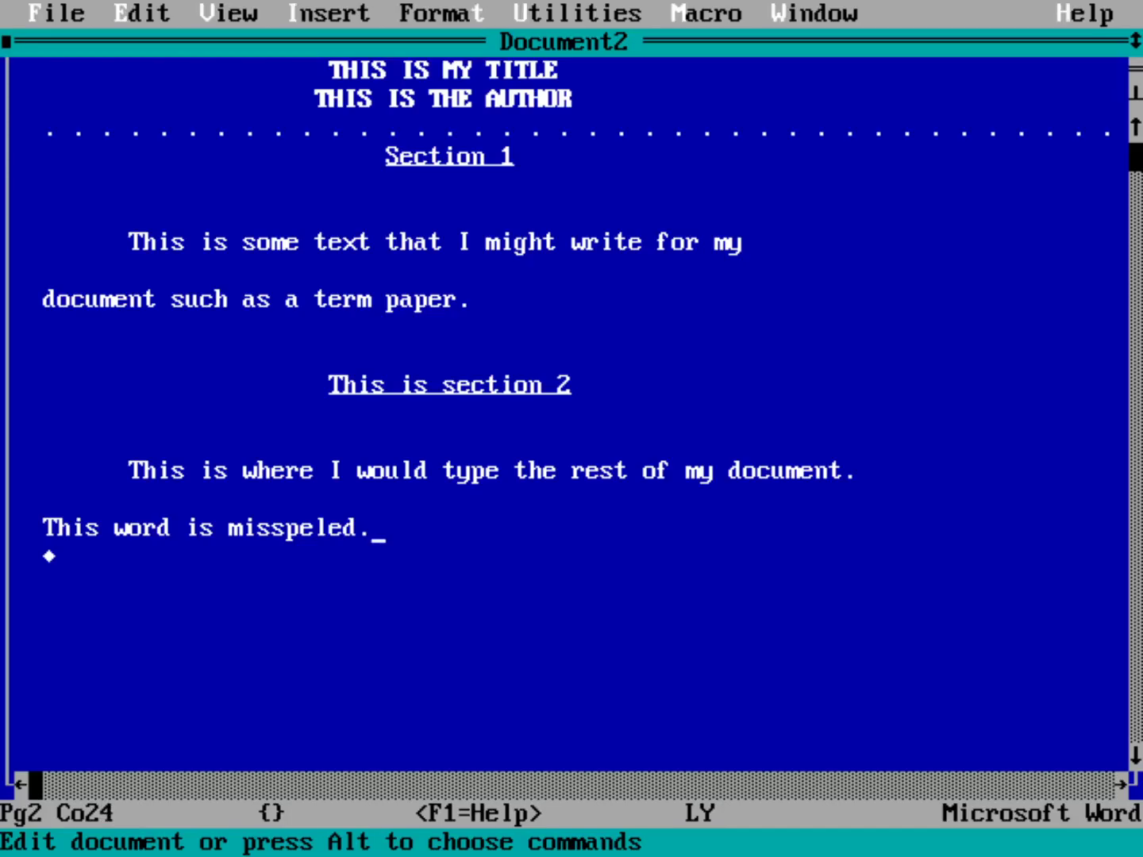
{"action": "key", "text": "u"}
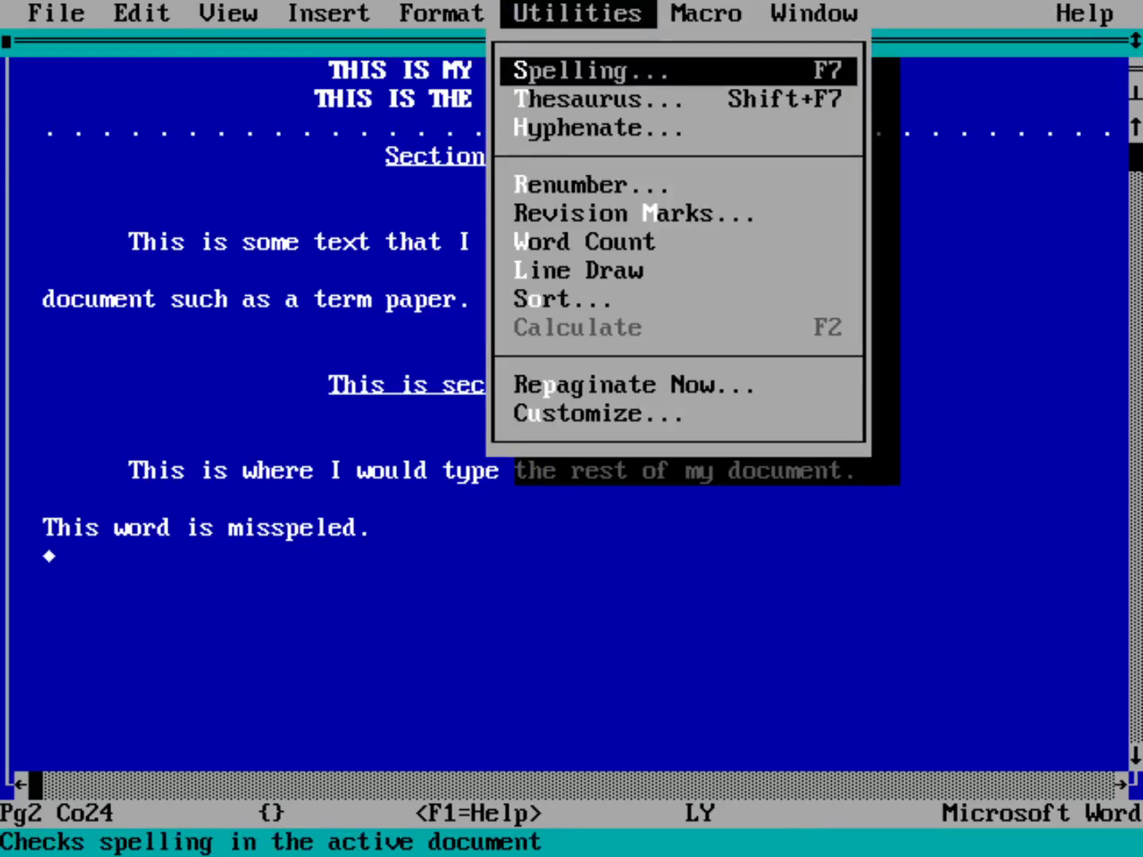
{"action": "key", "text": "Return"}
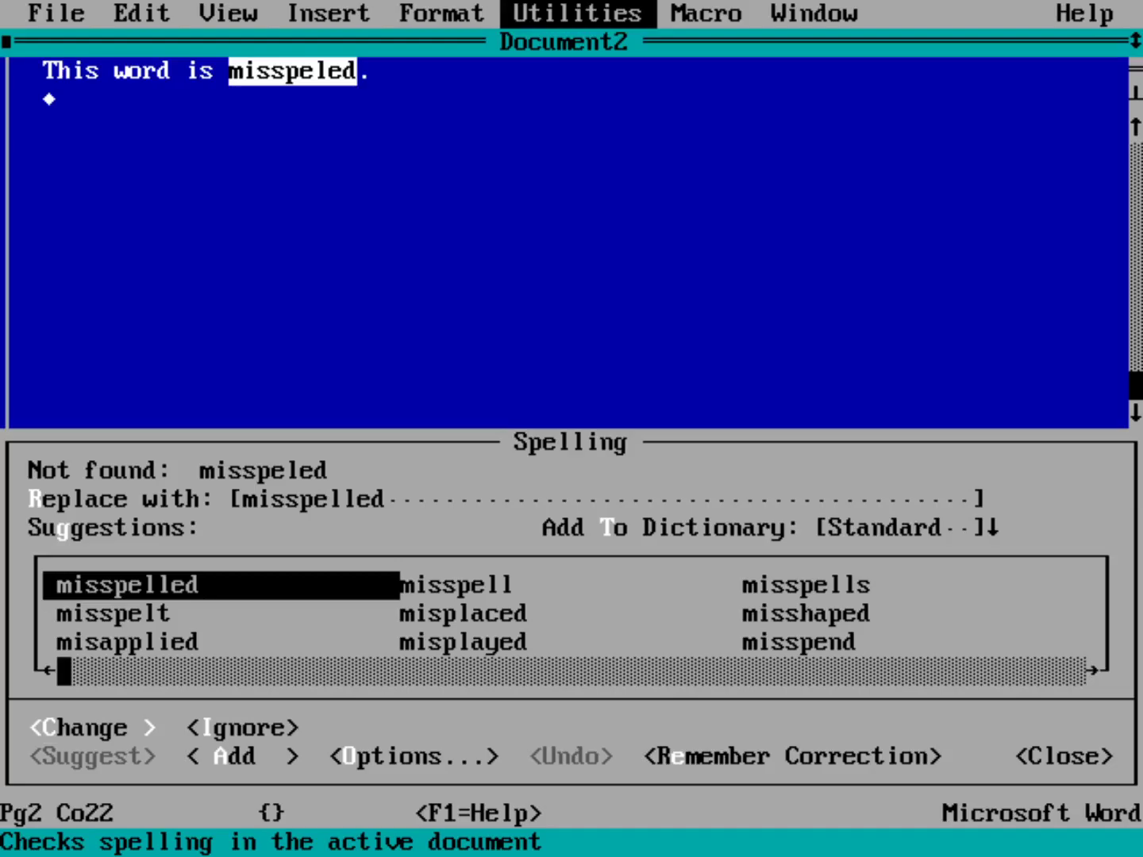
{"action": "key", "text": "Return"}
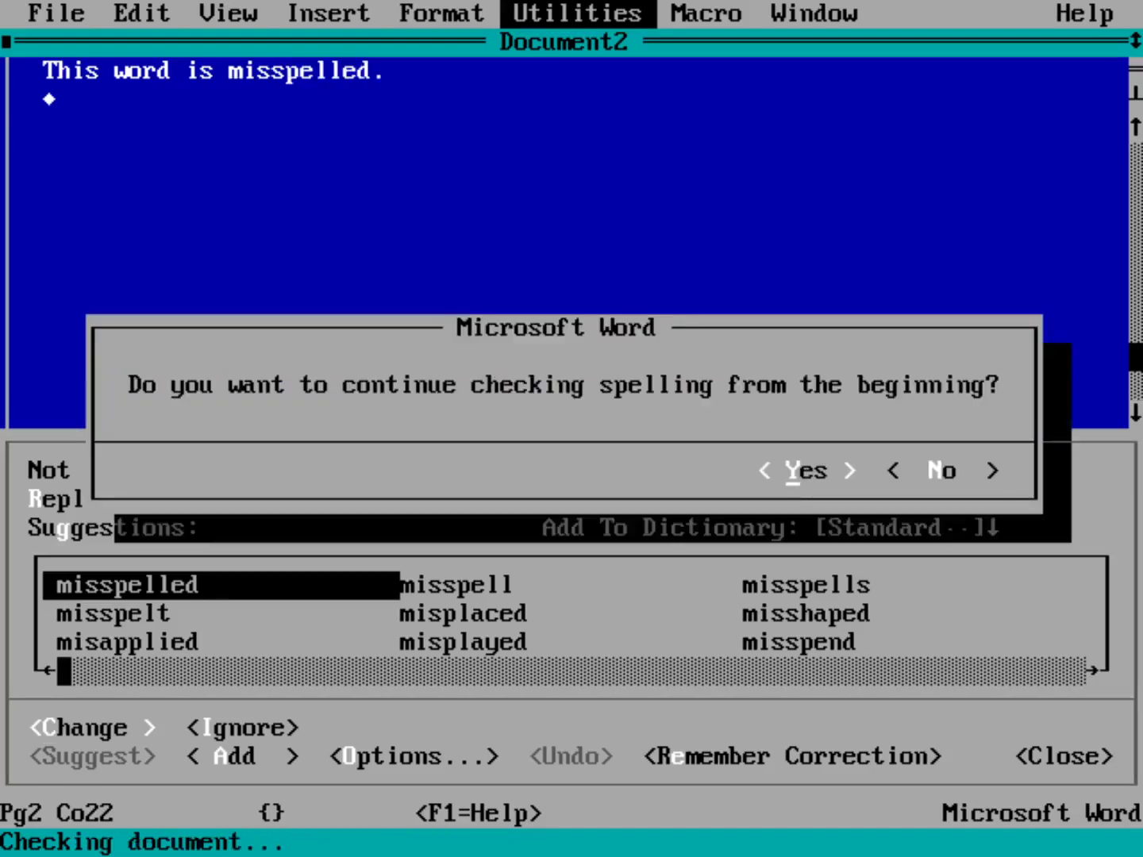
{"action": "key", "text": "Return"}
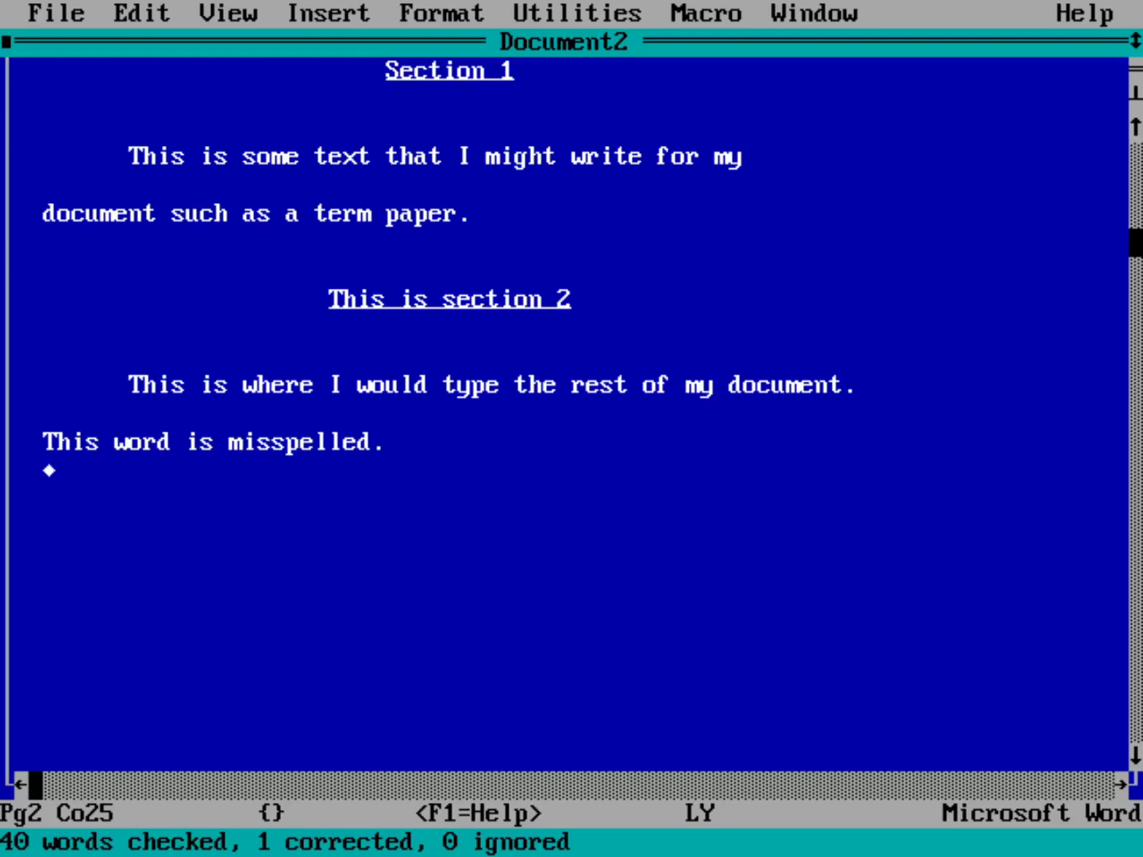
{"action": "key", "text": "ctrl+Left"}
{"action": "key", "text": "ctrl+Left"}
{"action": "key", "text": "ctrl+Left"}
{"action": "key", "text": "ctrl+Left"}
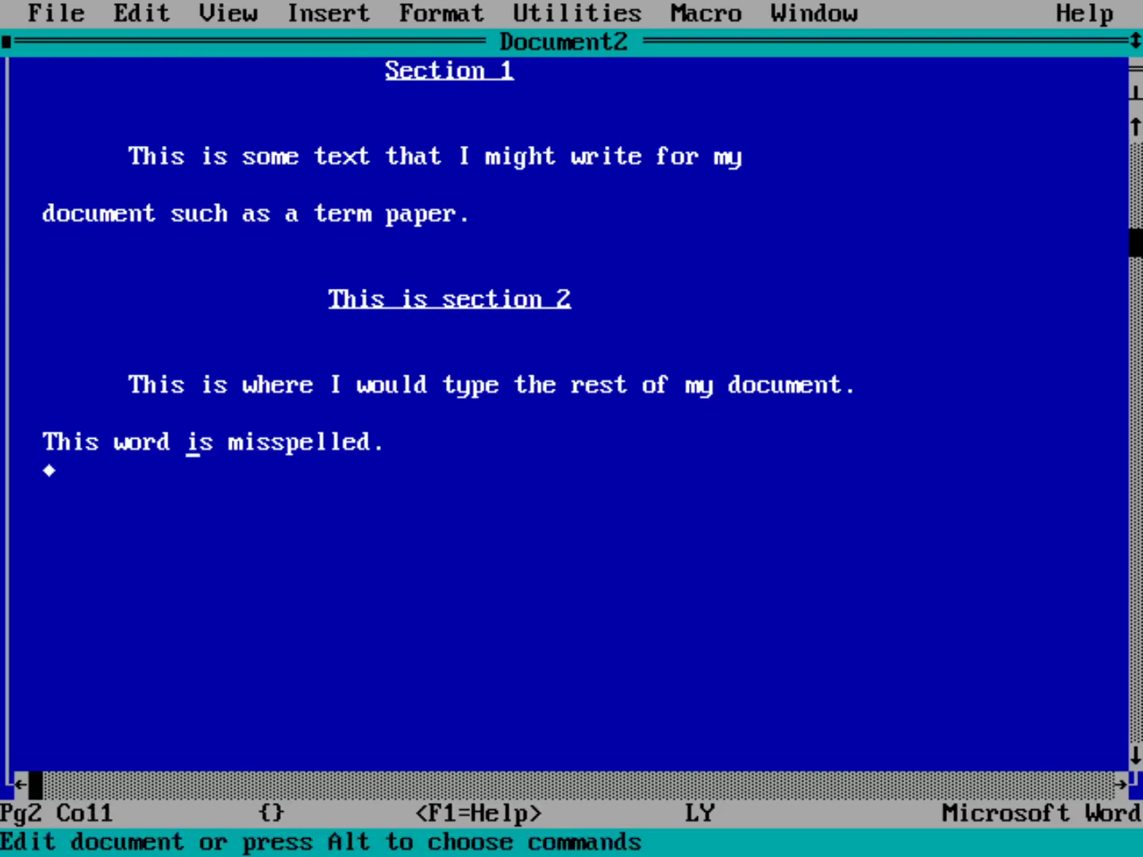
{"action": "key", "text": "ctrl+Left"}
{"action": "key", "text": "Left"}
{"action": "key", "text": "ctrl+shift+Left"}
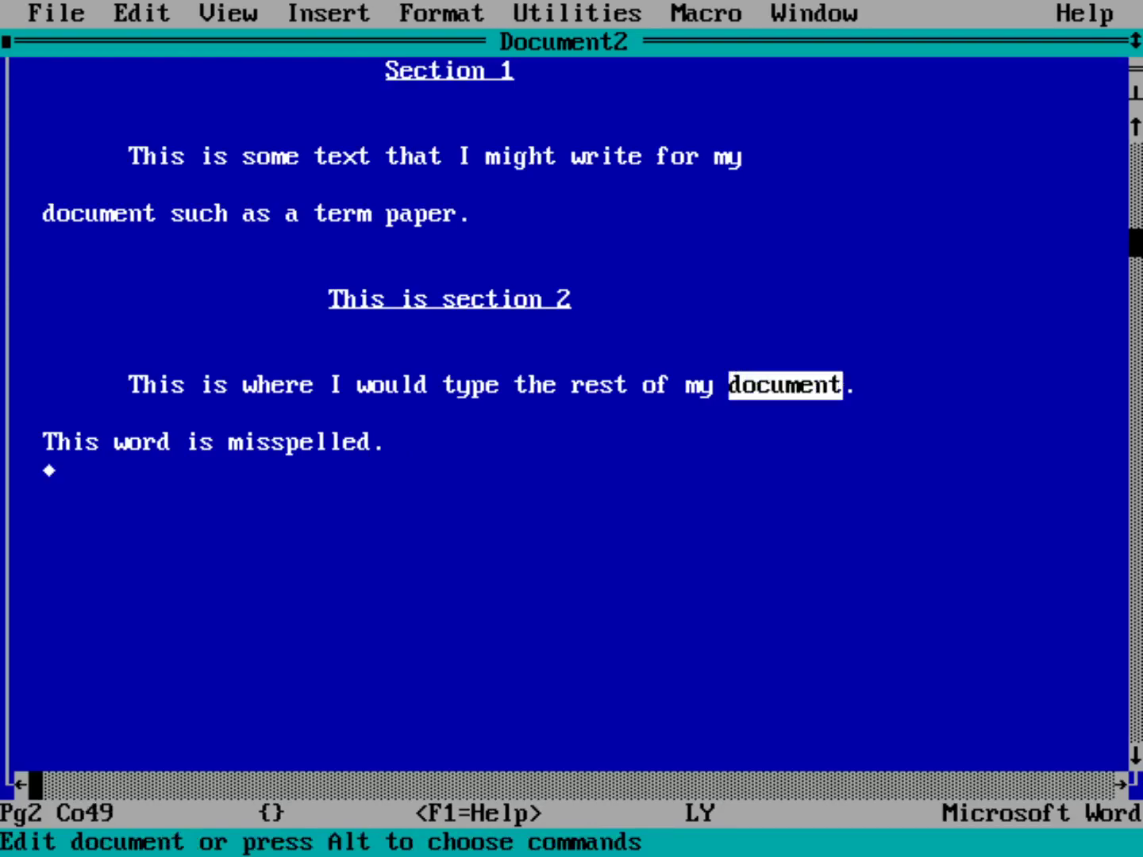
{"action": "key", "text": "alt+u"}
{"action": "key", "text": "Down"}
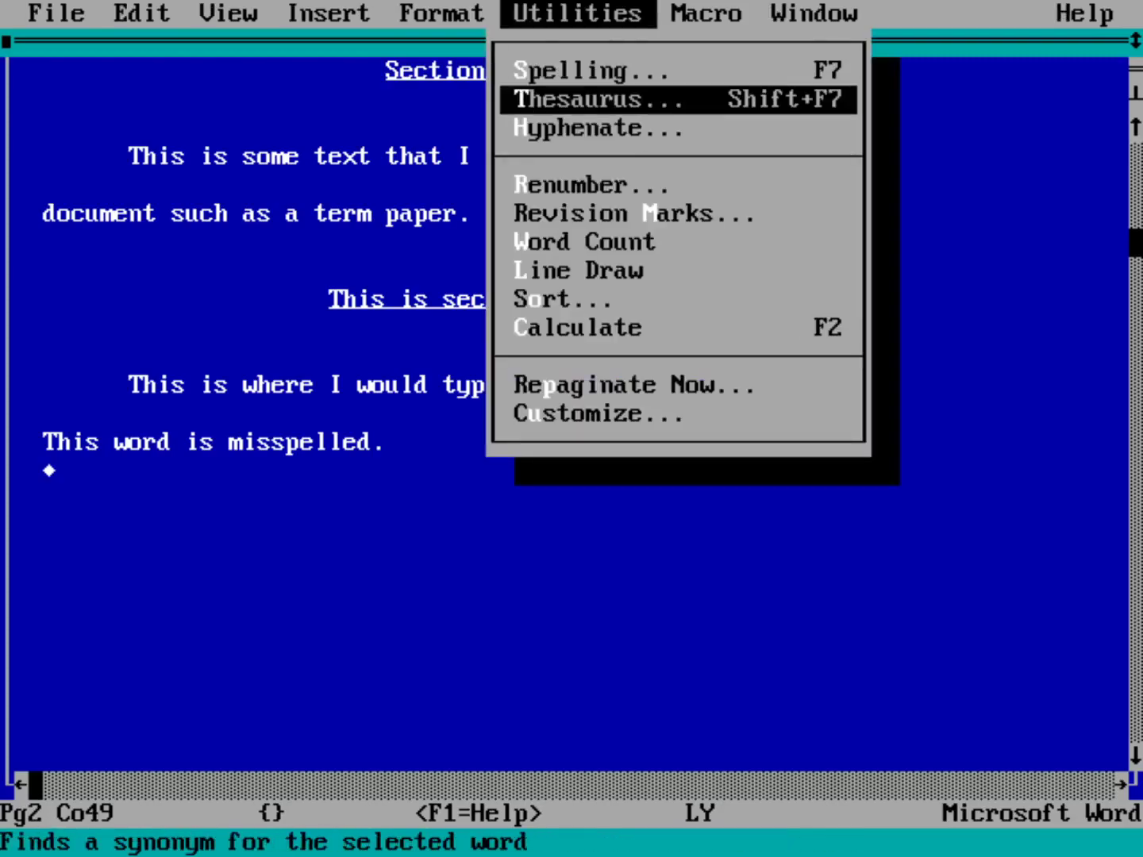
{"action": "key", "text": "Return"}
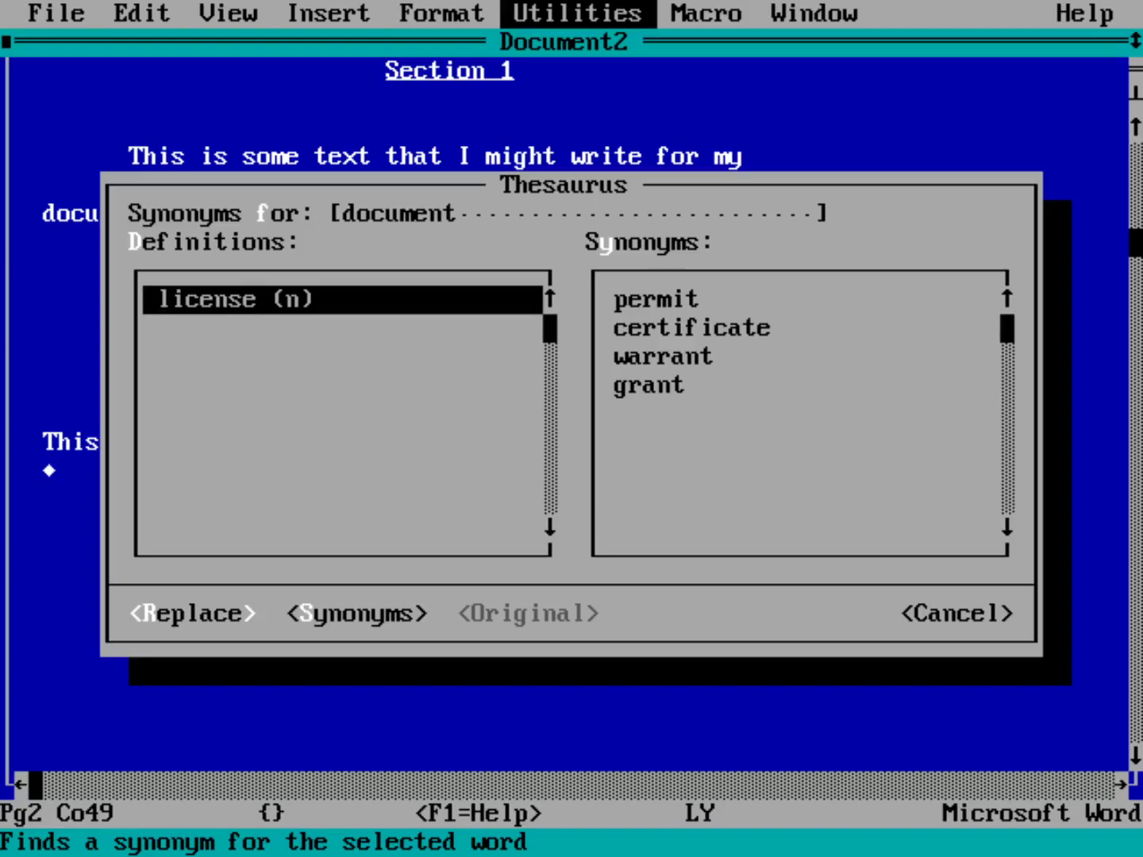
{"action": "key", "text": "Escape"}
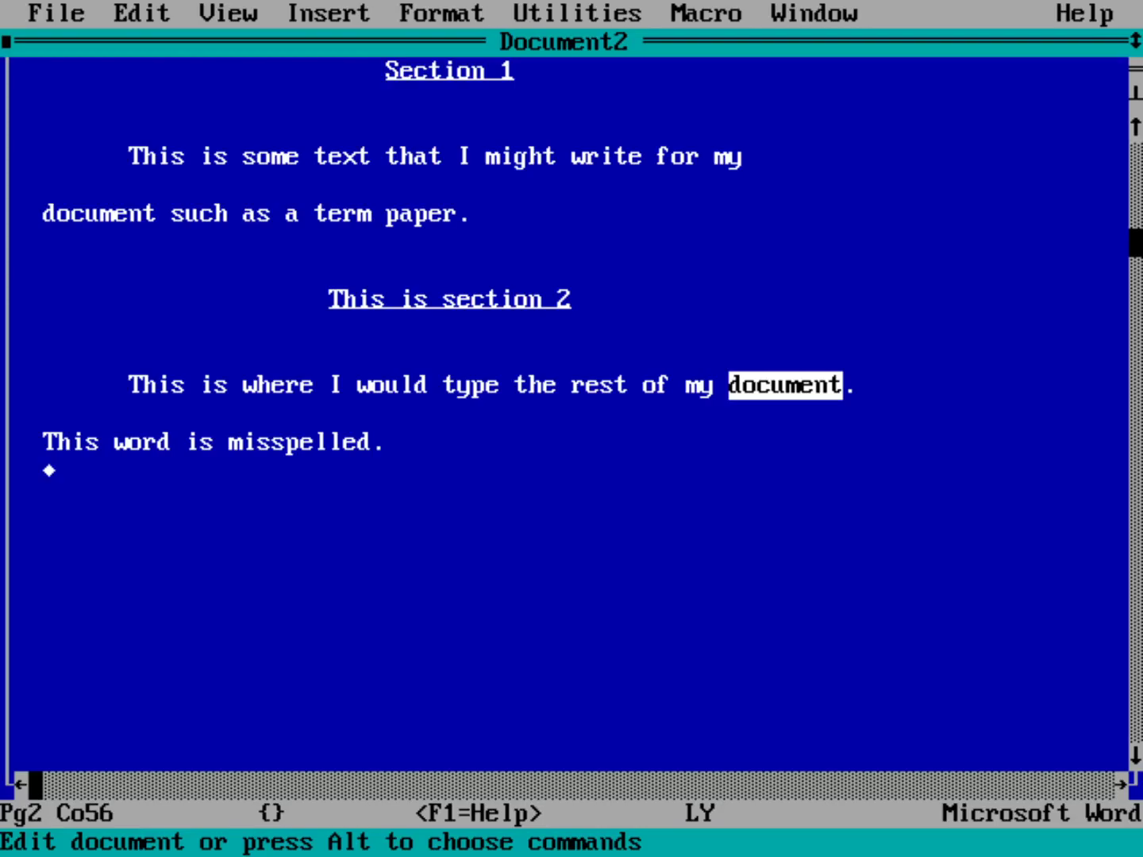
Step: Choose File > Exit Word and move the save-changes prompt focus to No
{"action": "key", "text": "alt"}
{"action": "key", "text": "f"}
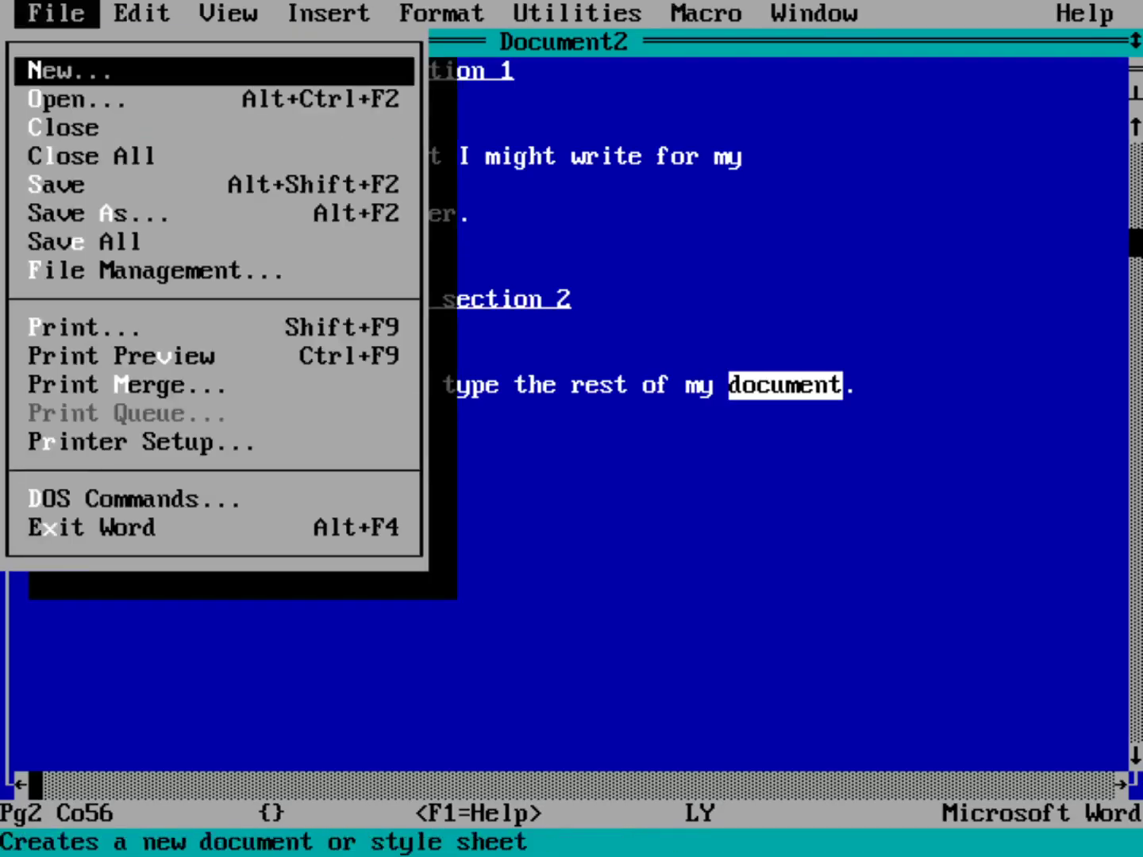
{"action": "key", "text": "x"}
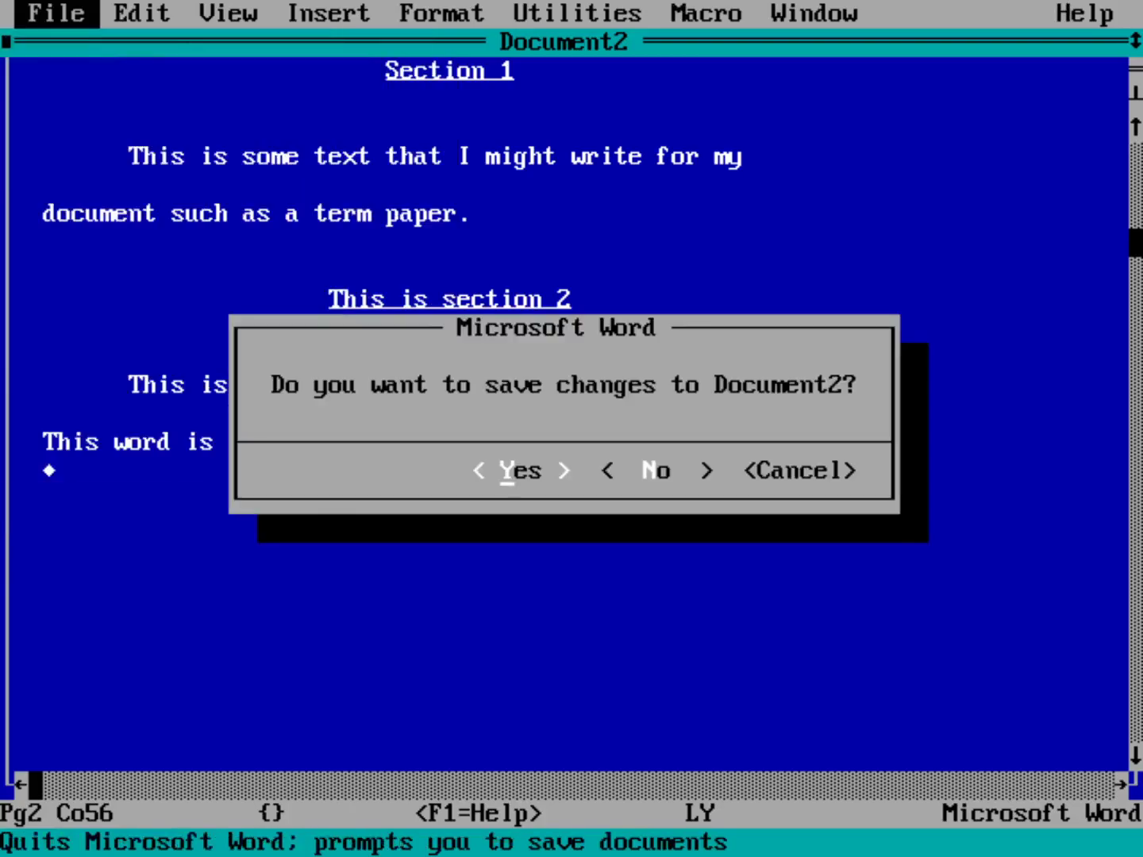
{"action": "key", "text": "Tab"}
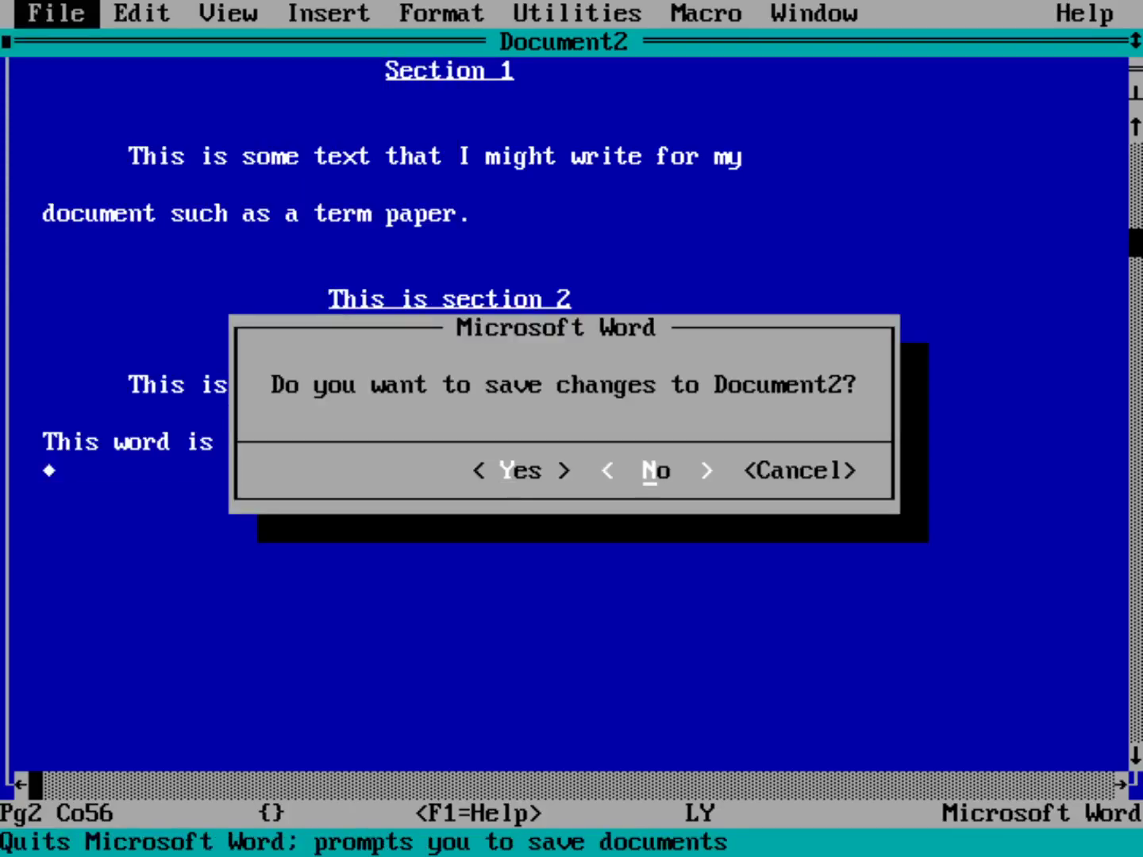